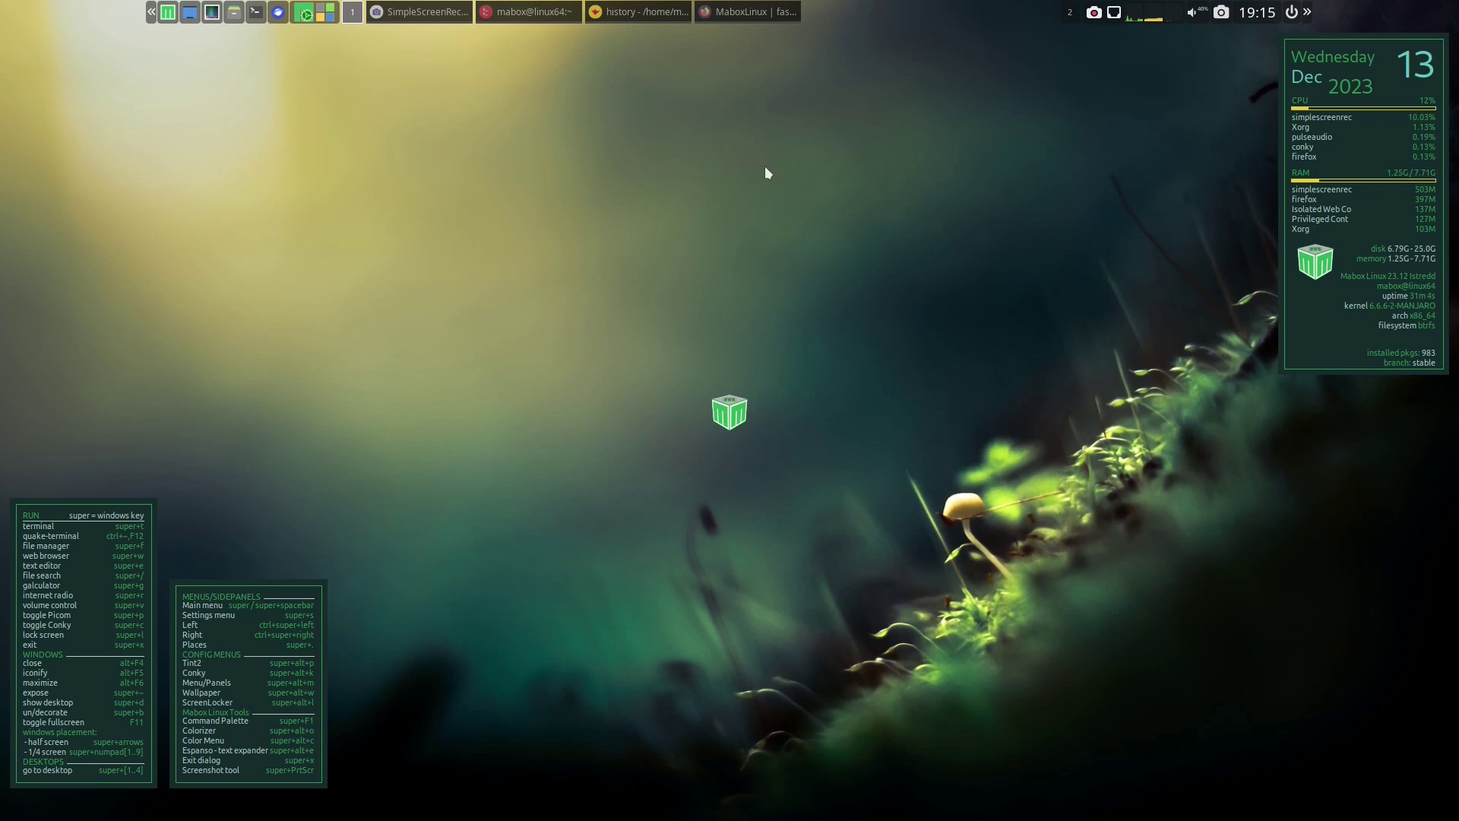
# Raise the system-information terminal, select 'Openbox' on its WM line, then close the terminal
pyautogui.moveTo(742, 15)
pyautogui.click(521, 18)
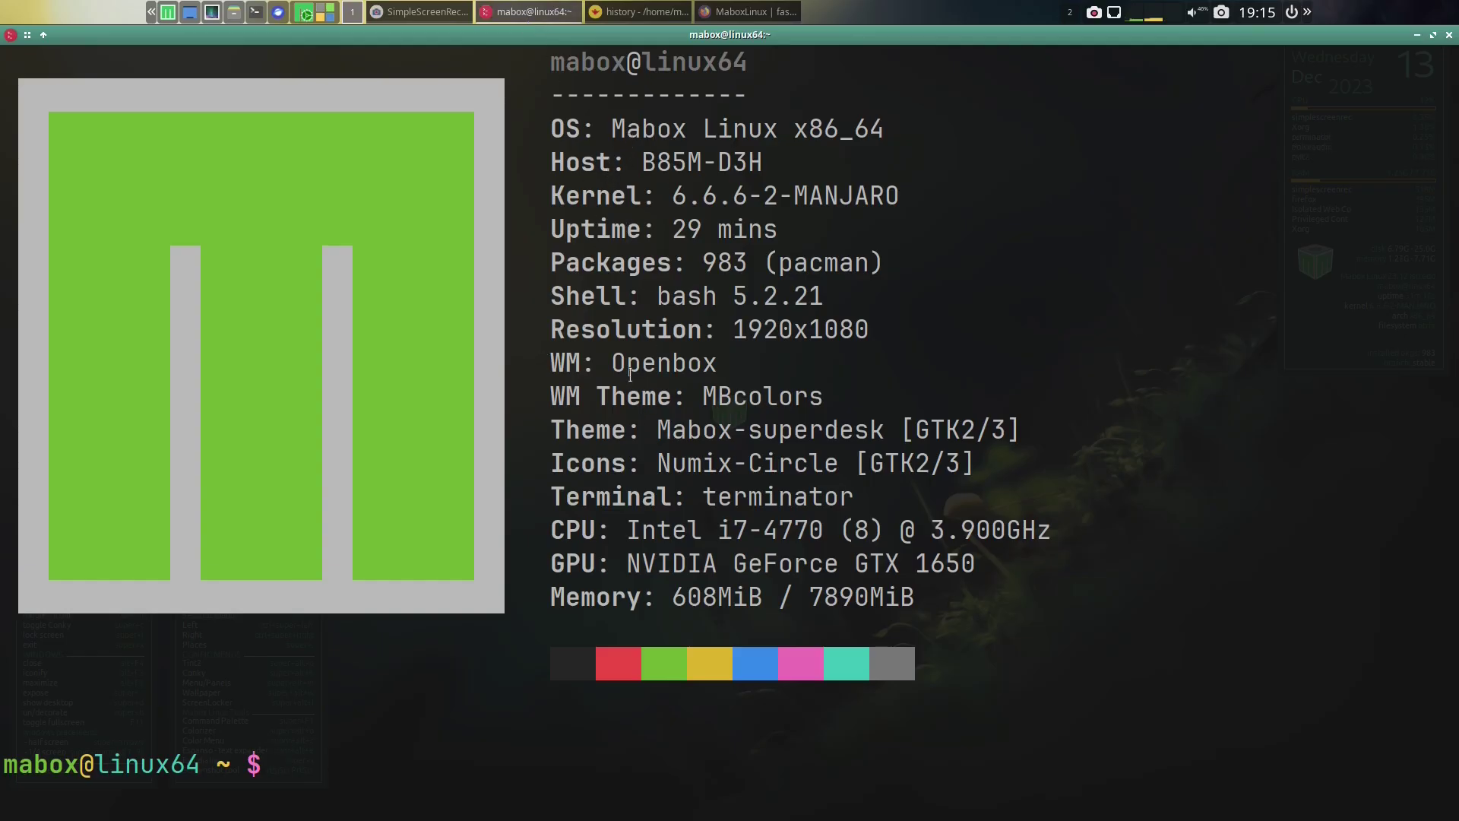
pyautogui.moveTo(613, 362); pyautogui.dragTo(718, 363)
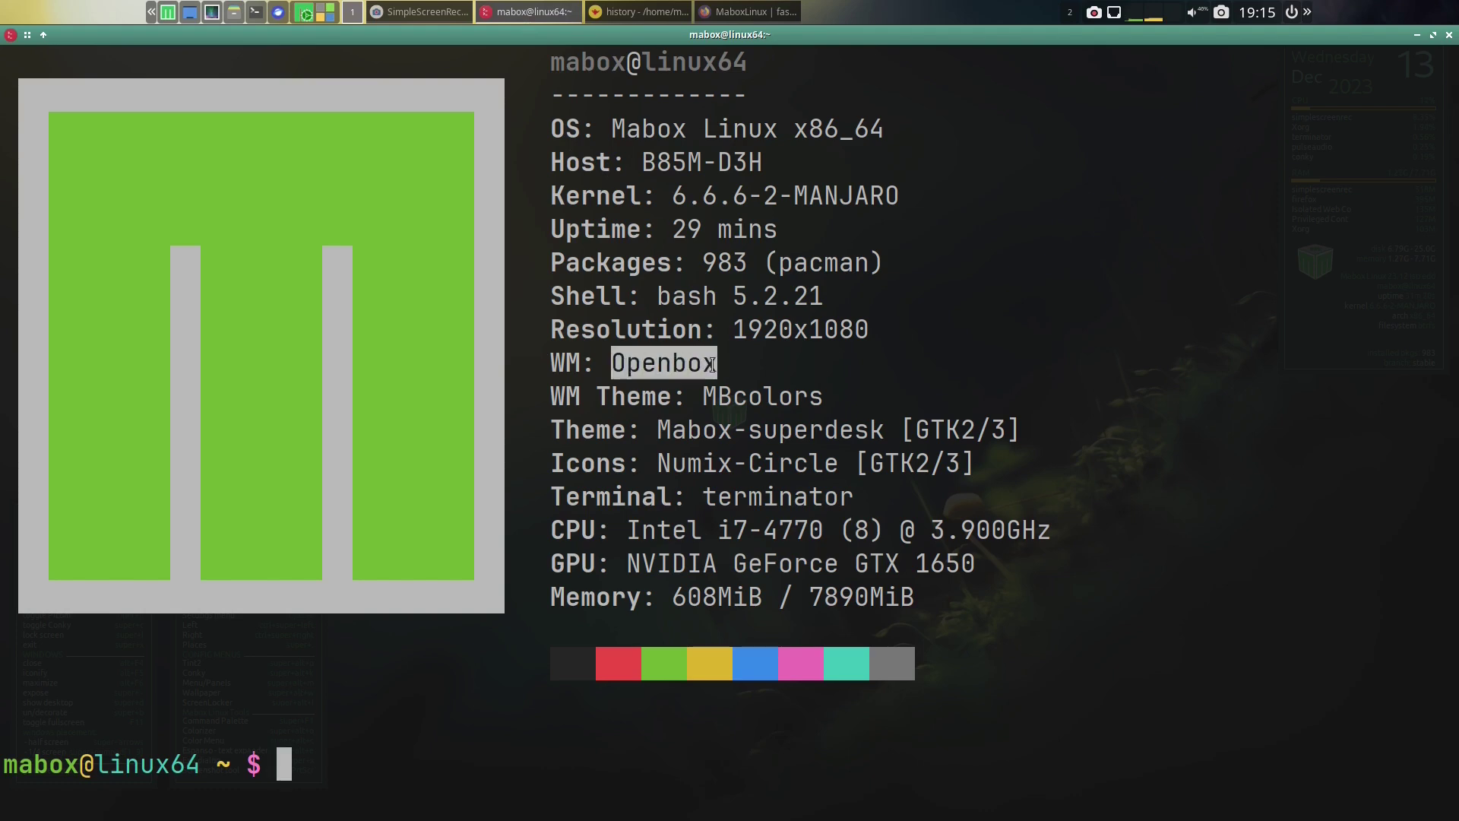
pyautogui.click(1448, 35)
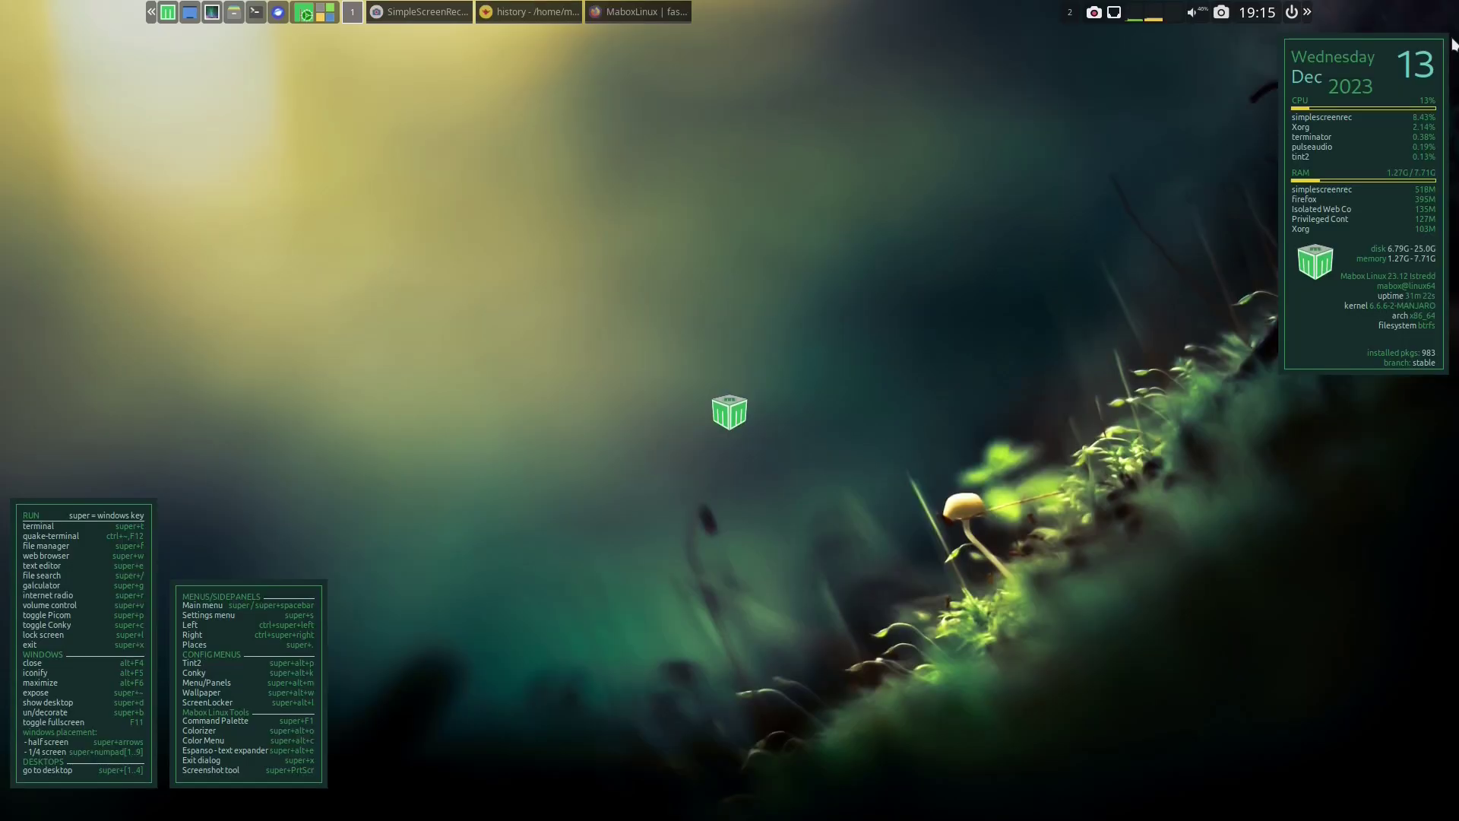
# Raise the Firefox window showing the maboxlinux.org home page
pyautogui.click(628, 12)
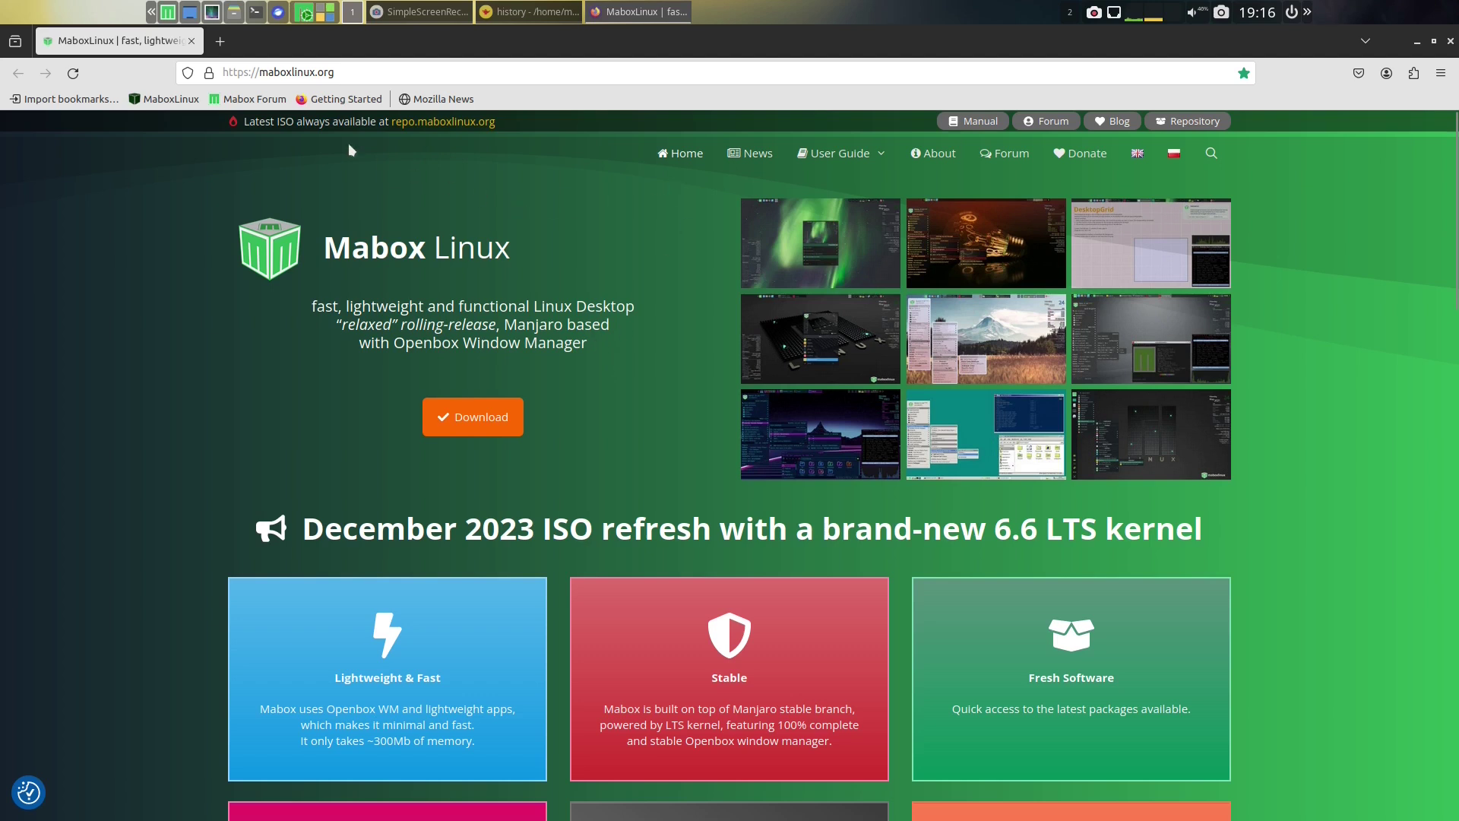
# Visit the Mabox Forum, confirm Firefox 120.0.1 in About Firefox, then close the browser for Geany
pyautogui.click(258, 104)
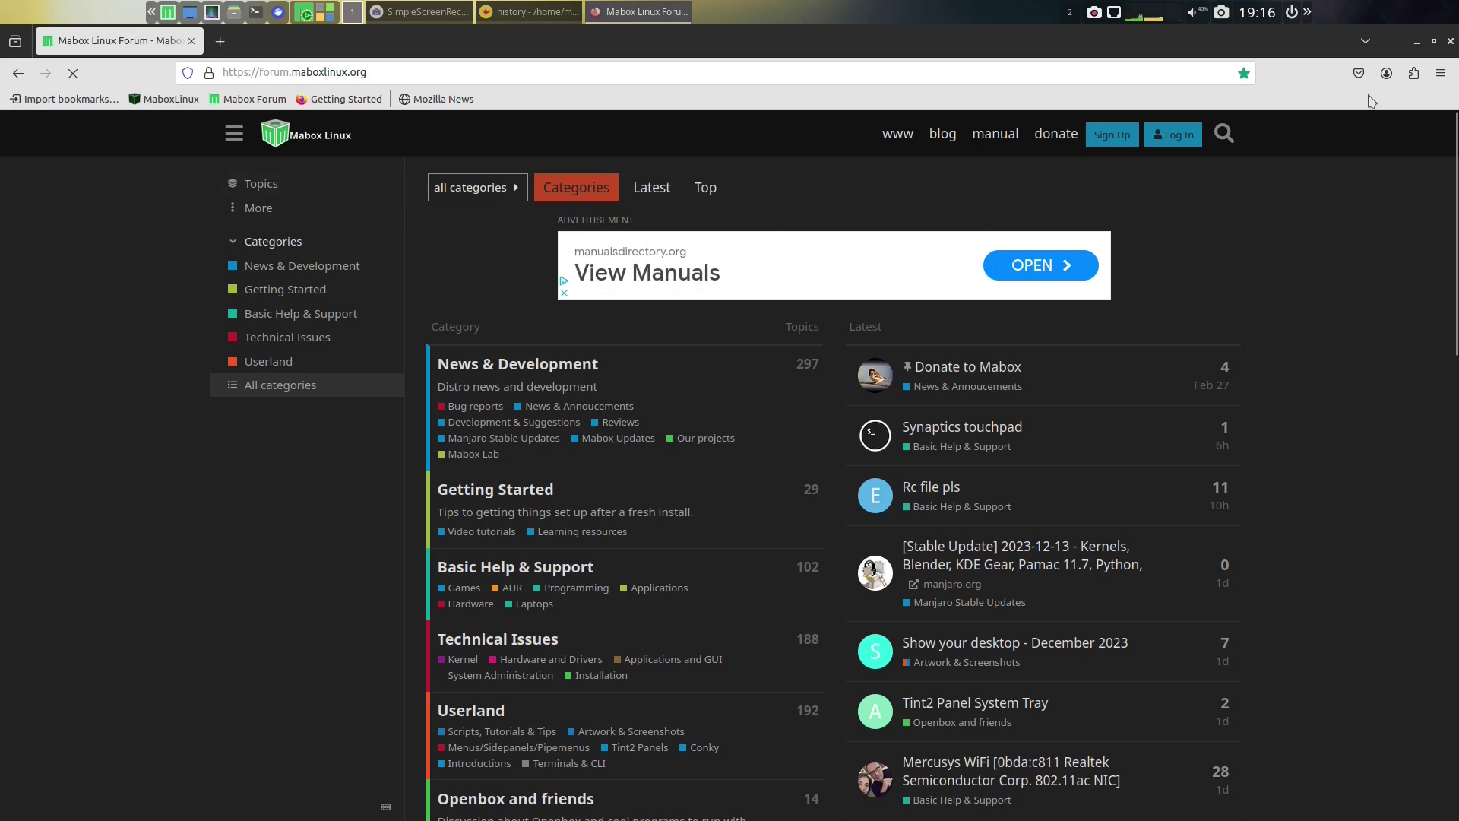
pyautogui.click(1441, 74)
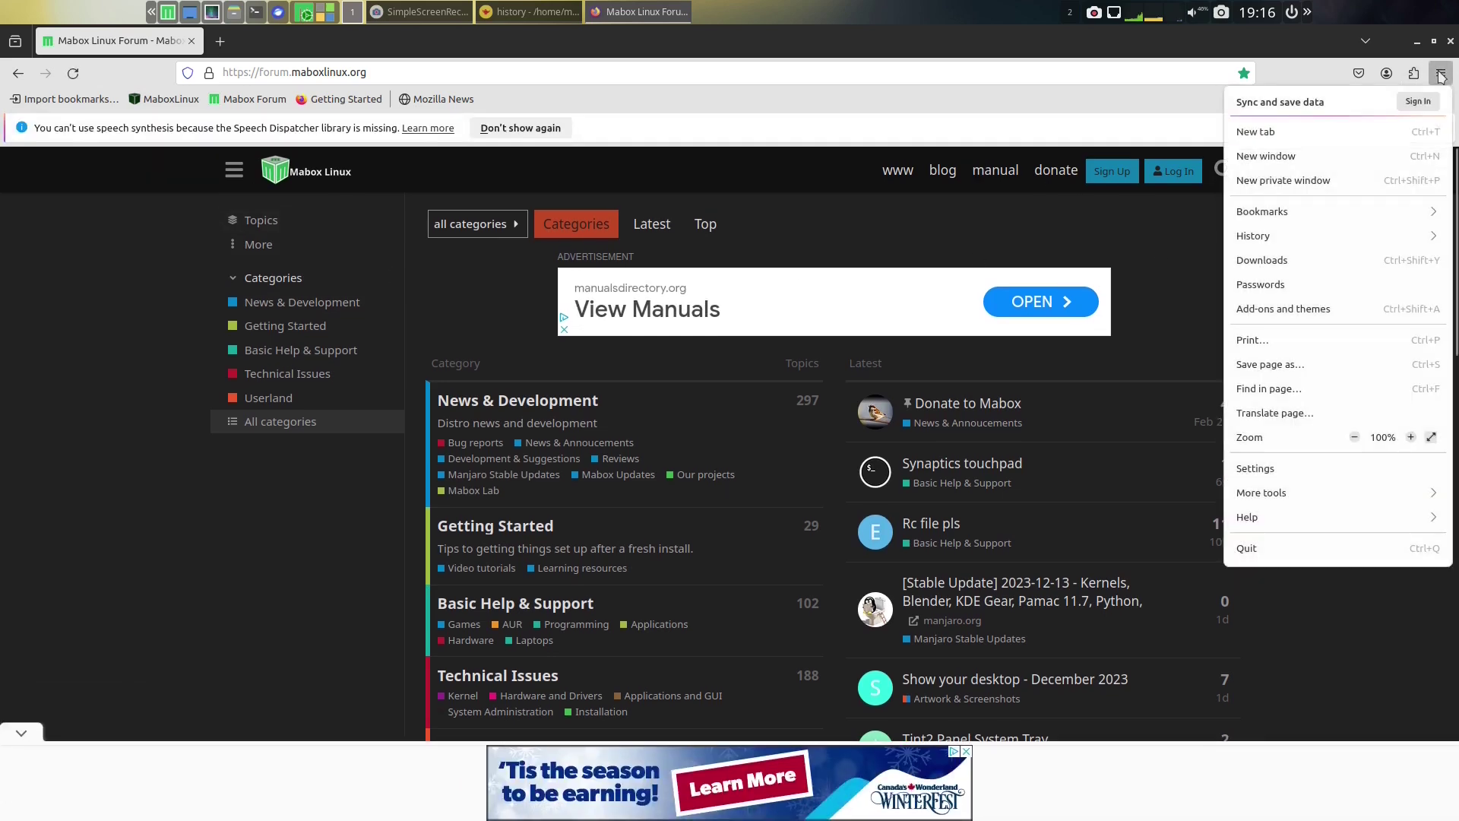
pyautogui.click(1254, 517)
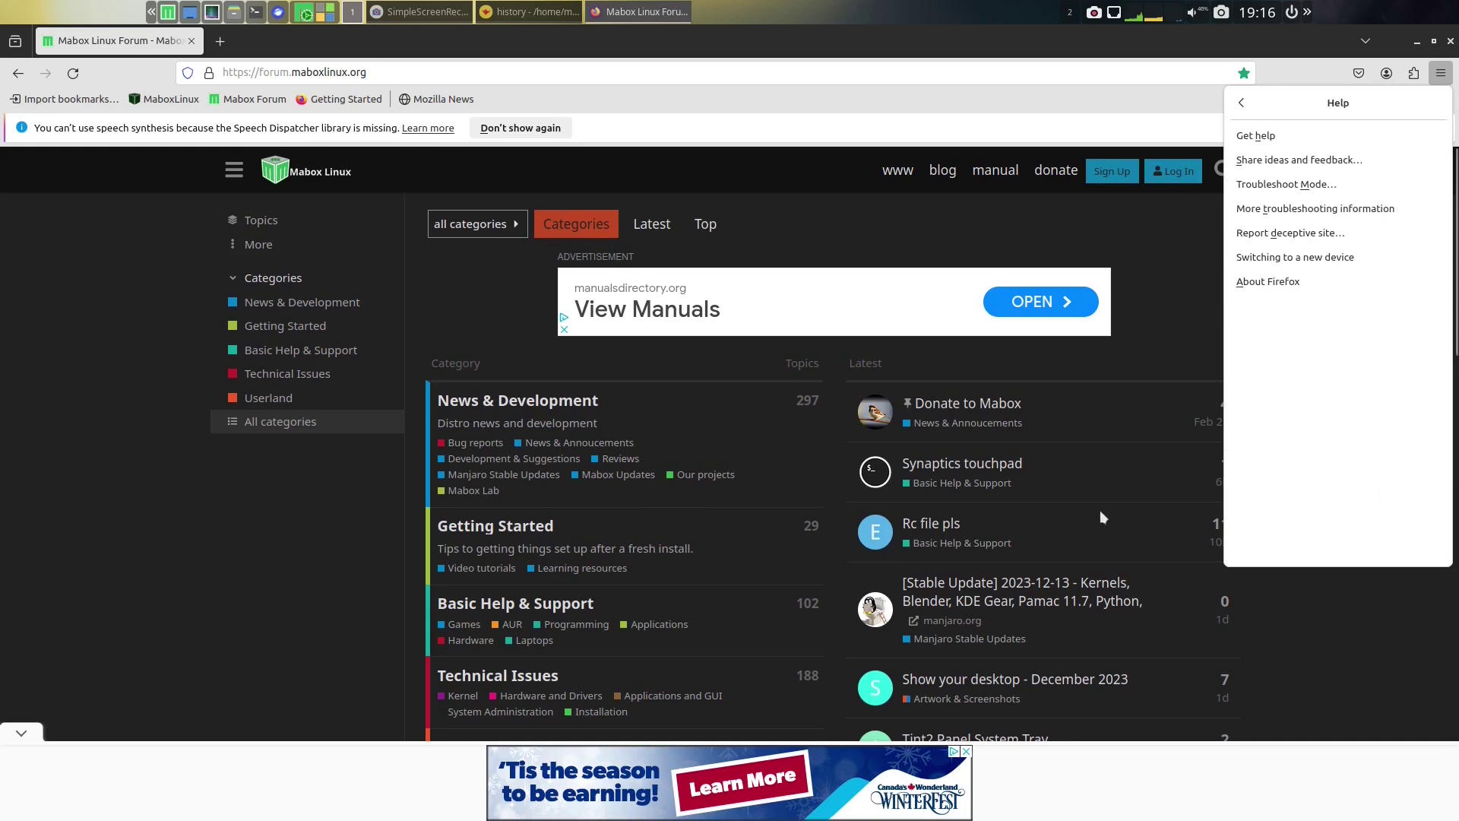
pyautogui.click(1265, 282)
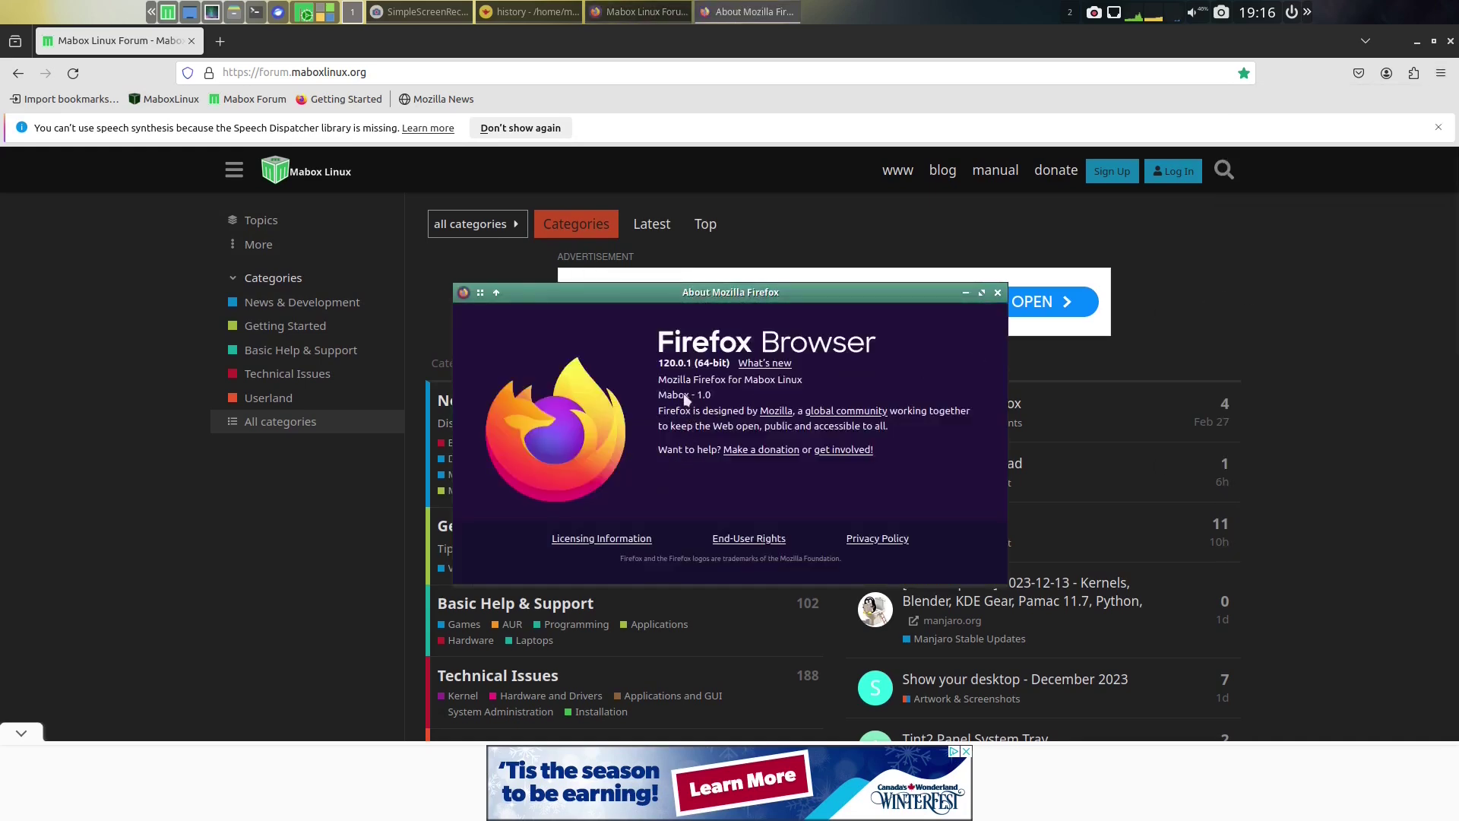
pyautogui.click(638, 12)
pyautogui.click(546, 16)
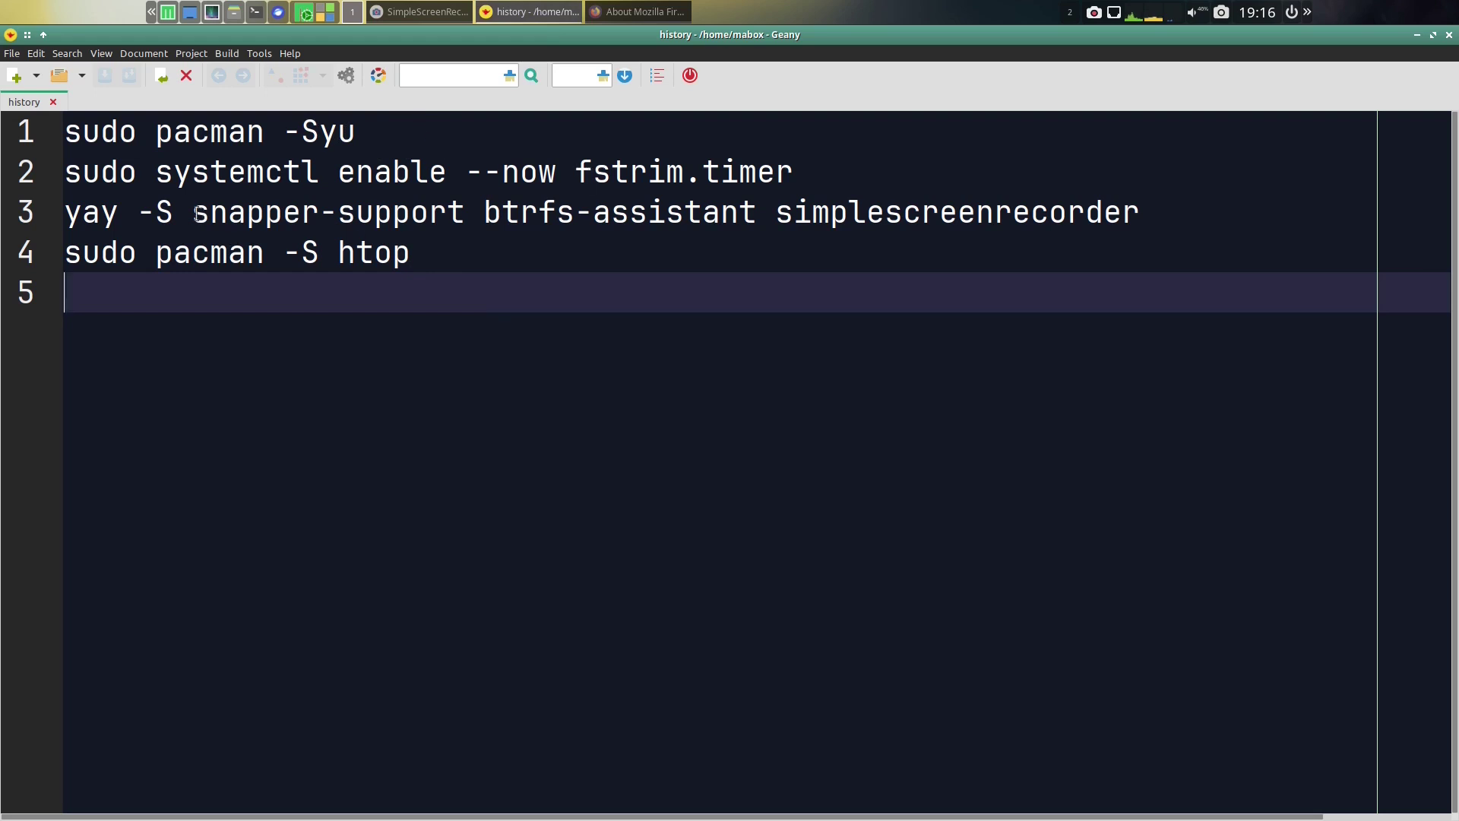
# Select the package names on lines 3 and 4, then close Geany and the About Firefox window
pyautogui.moveTo(194, 214); pyautogui.dragTo(1140, 210)
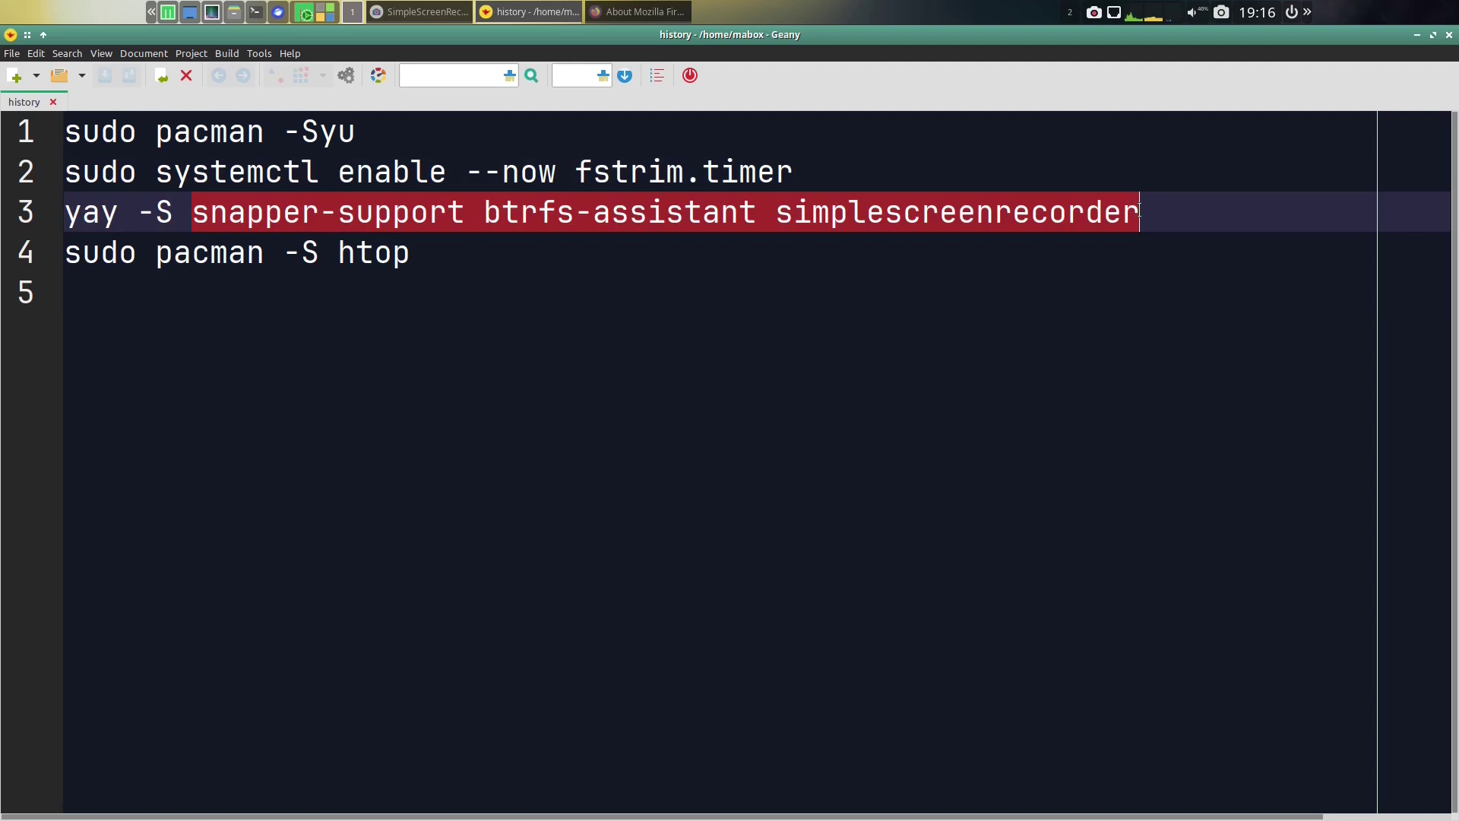
pyautogui.moveTo(338, 254); pyautogui.dragTo(408, 259)
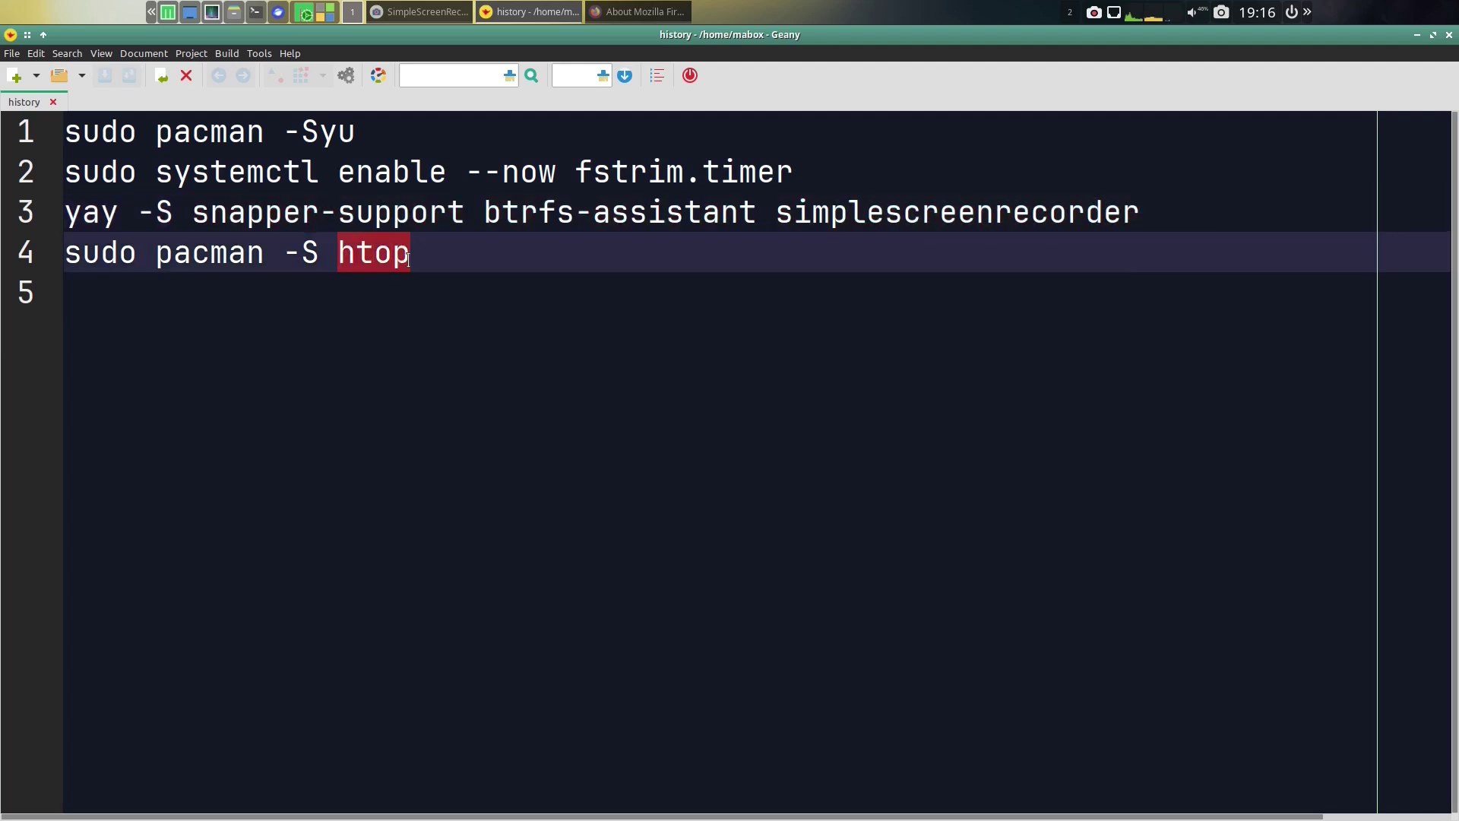
pyautogui.click(1449, 35)
pyautogui.hotkey('alt', 'F4')
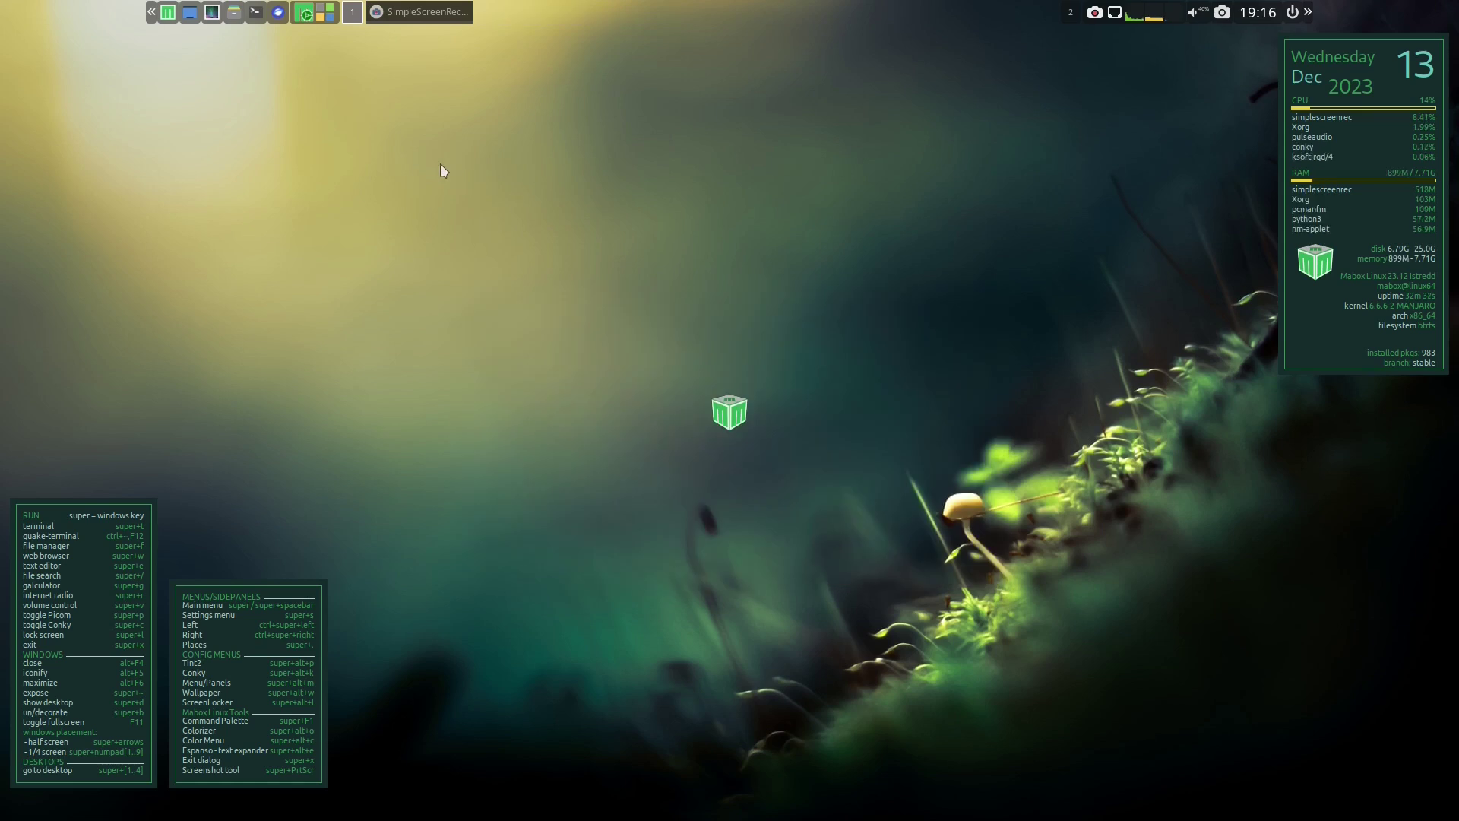
pyautogui.rightClick(477, 125)
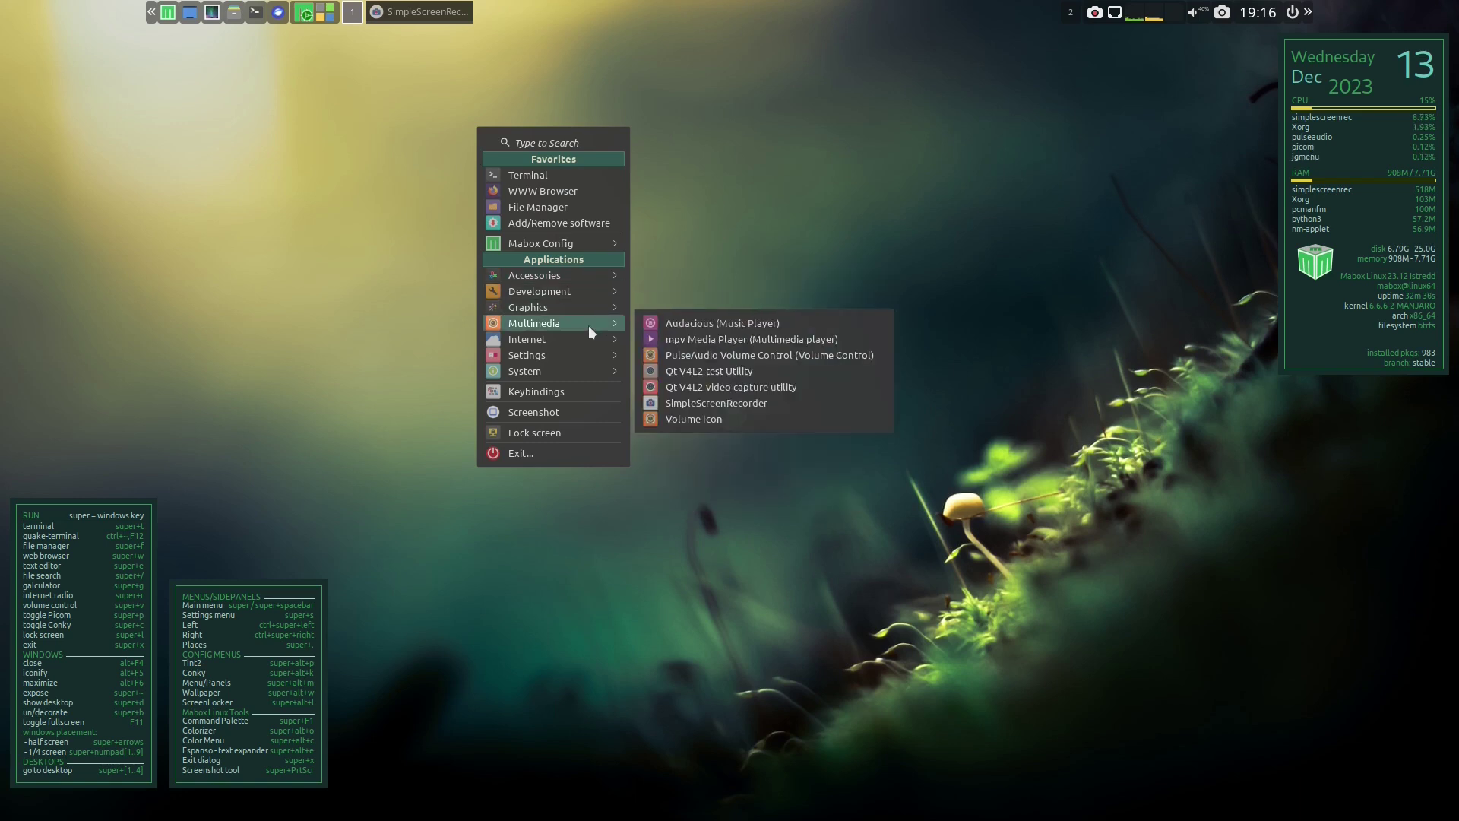
pyautogui.moveTo(588, 339)
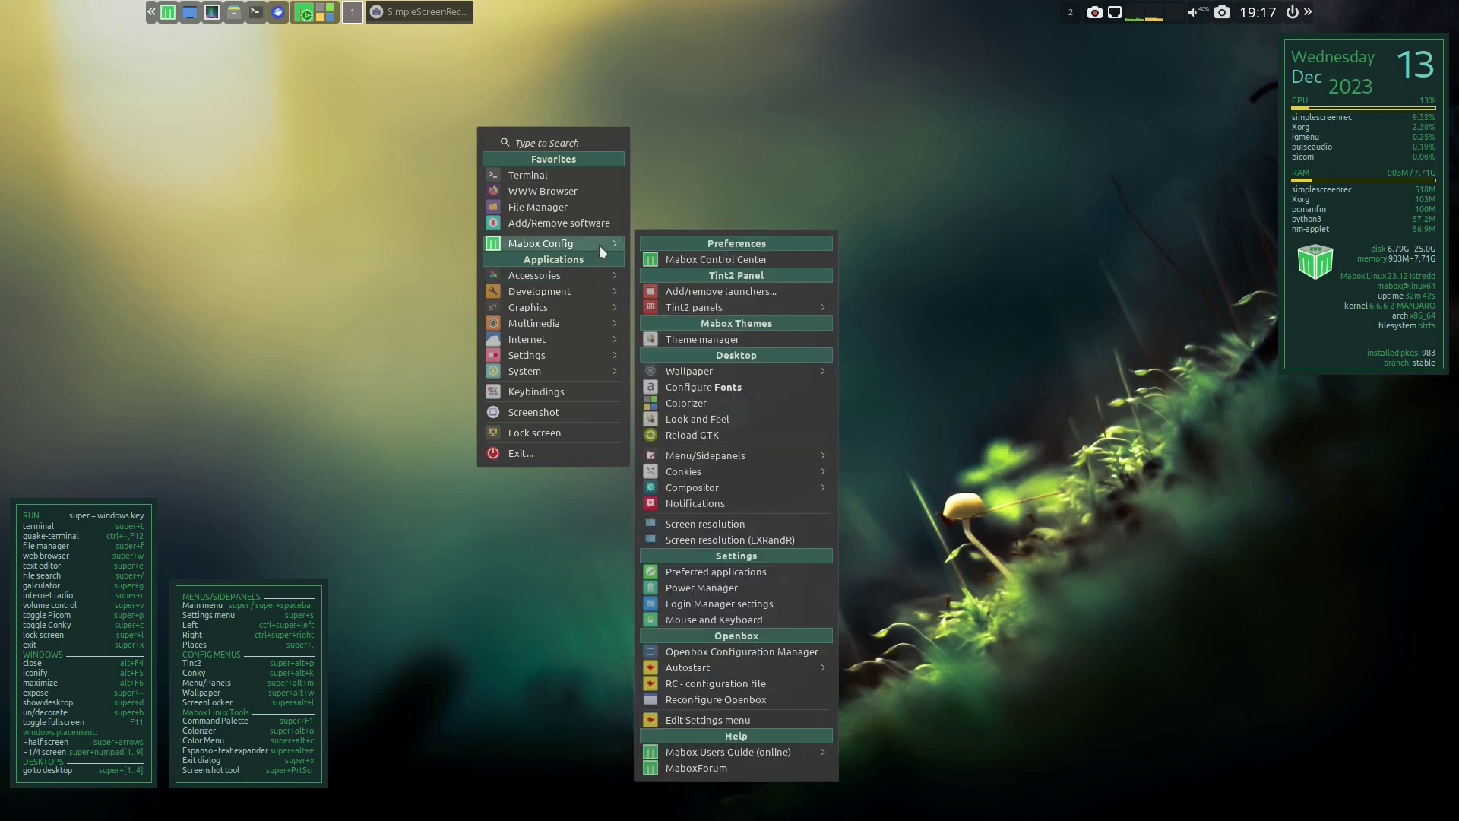
pyautogui.moveTo(591, 275)
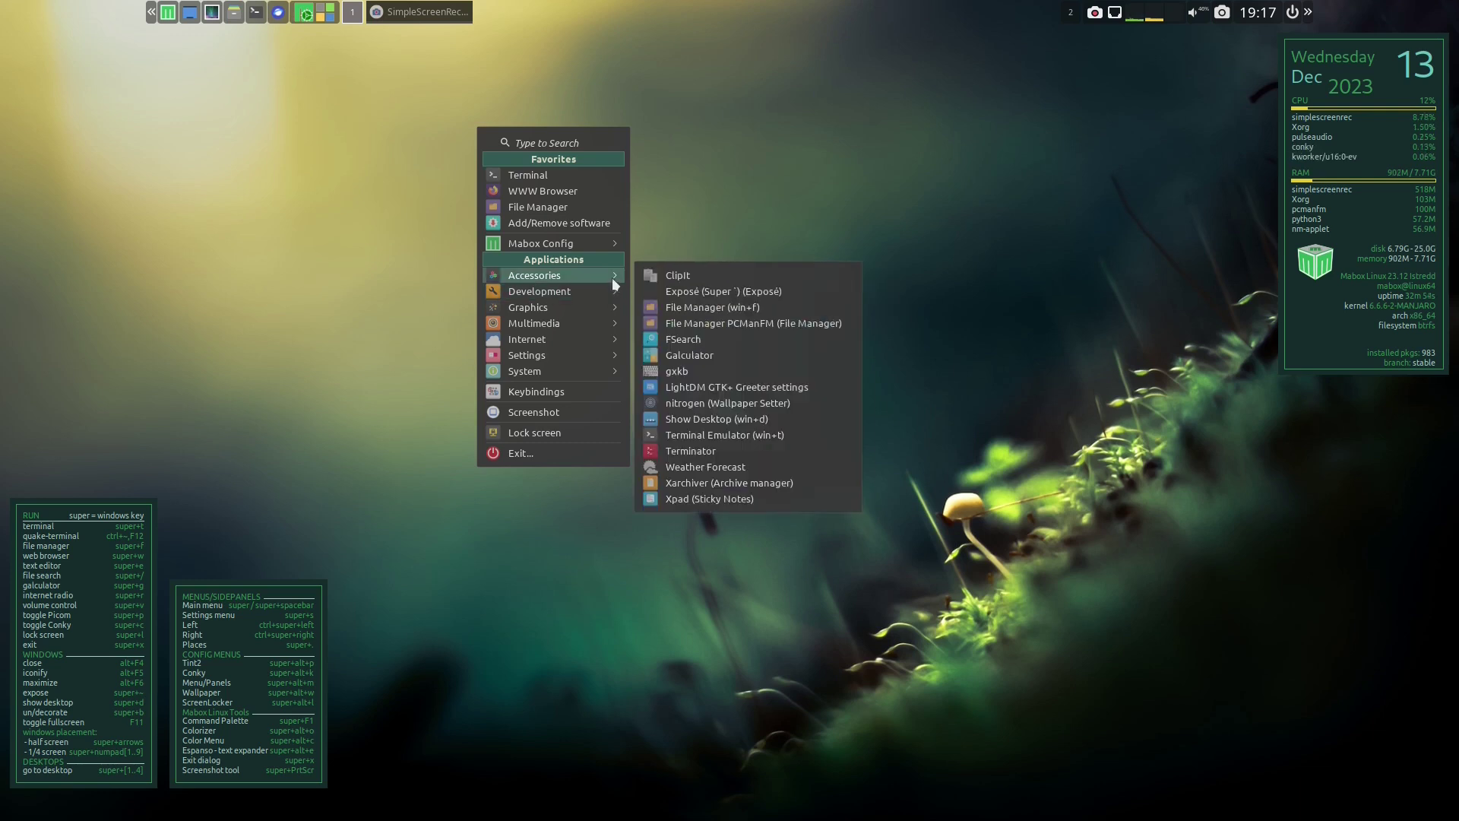
pyautogui.click(343, 185)
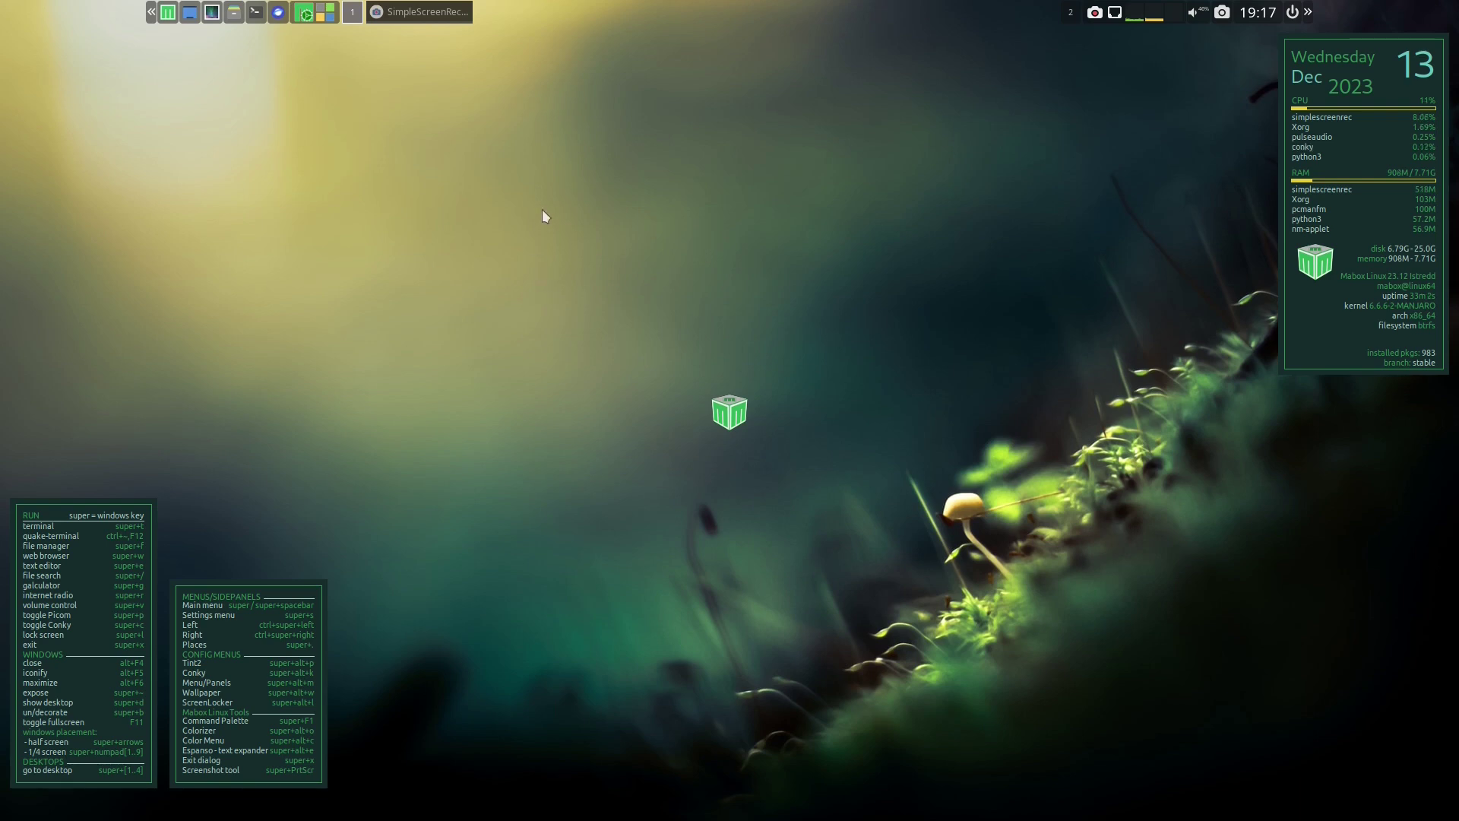
pyautogui.click(152, 14)
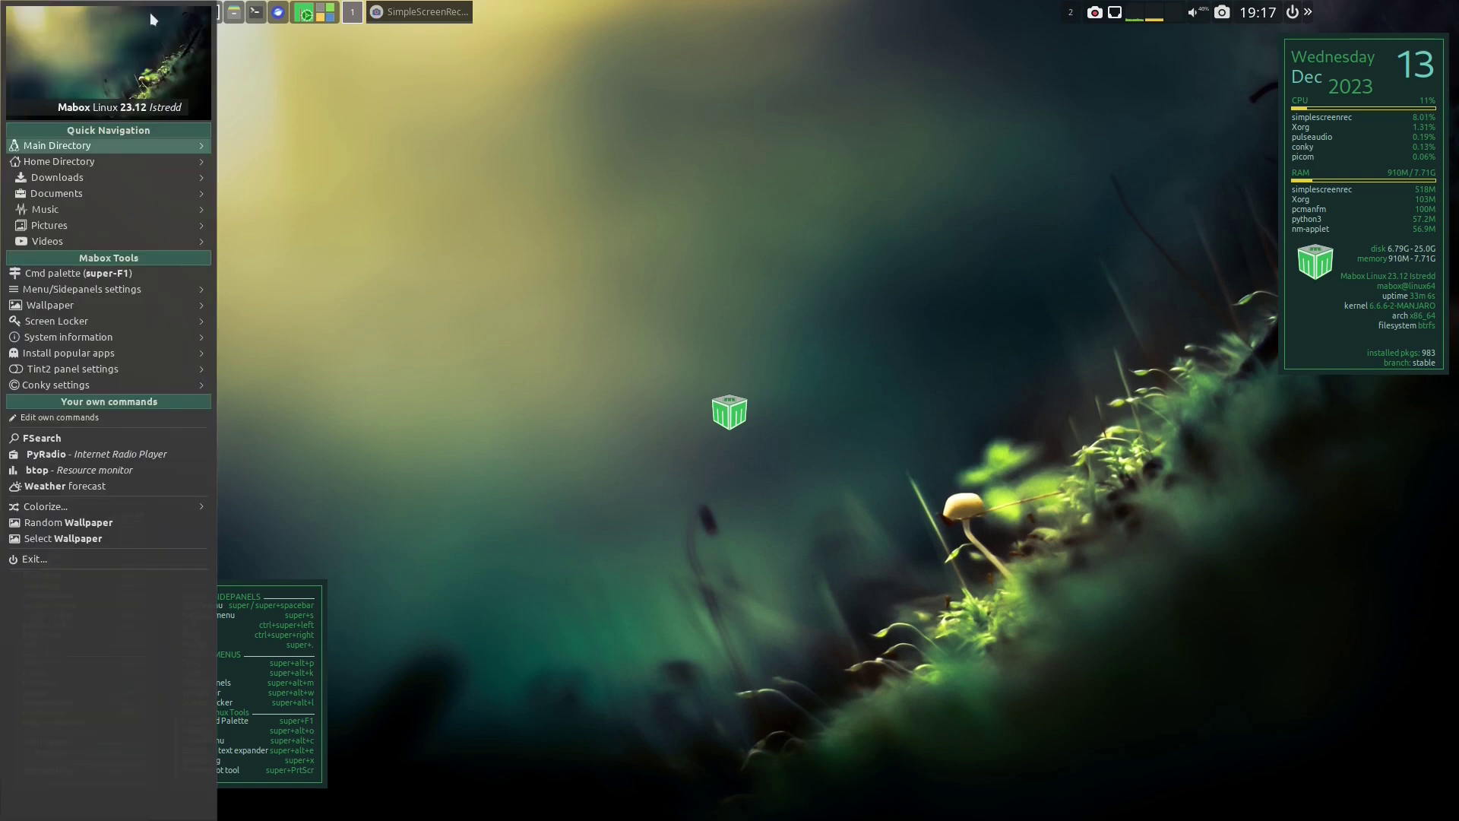
pyautogui.click(372, 344)
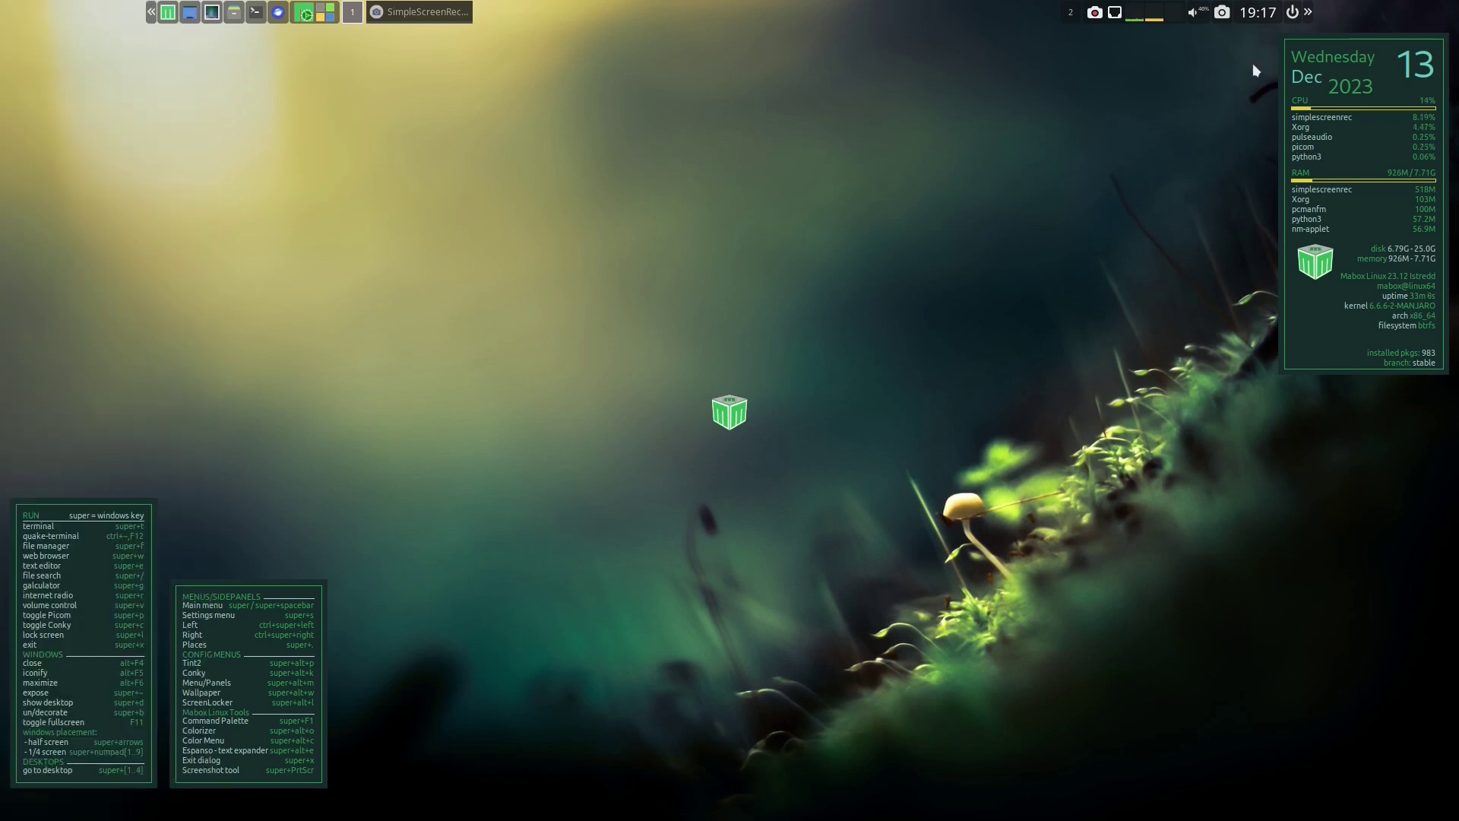
pyautogui.click(1308, 12)
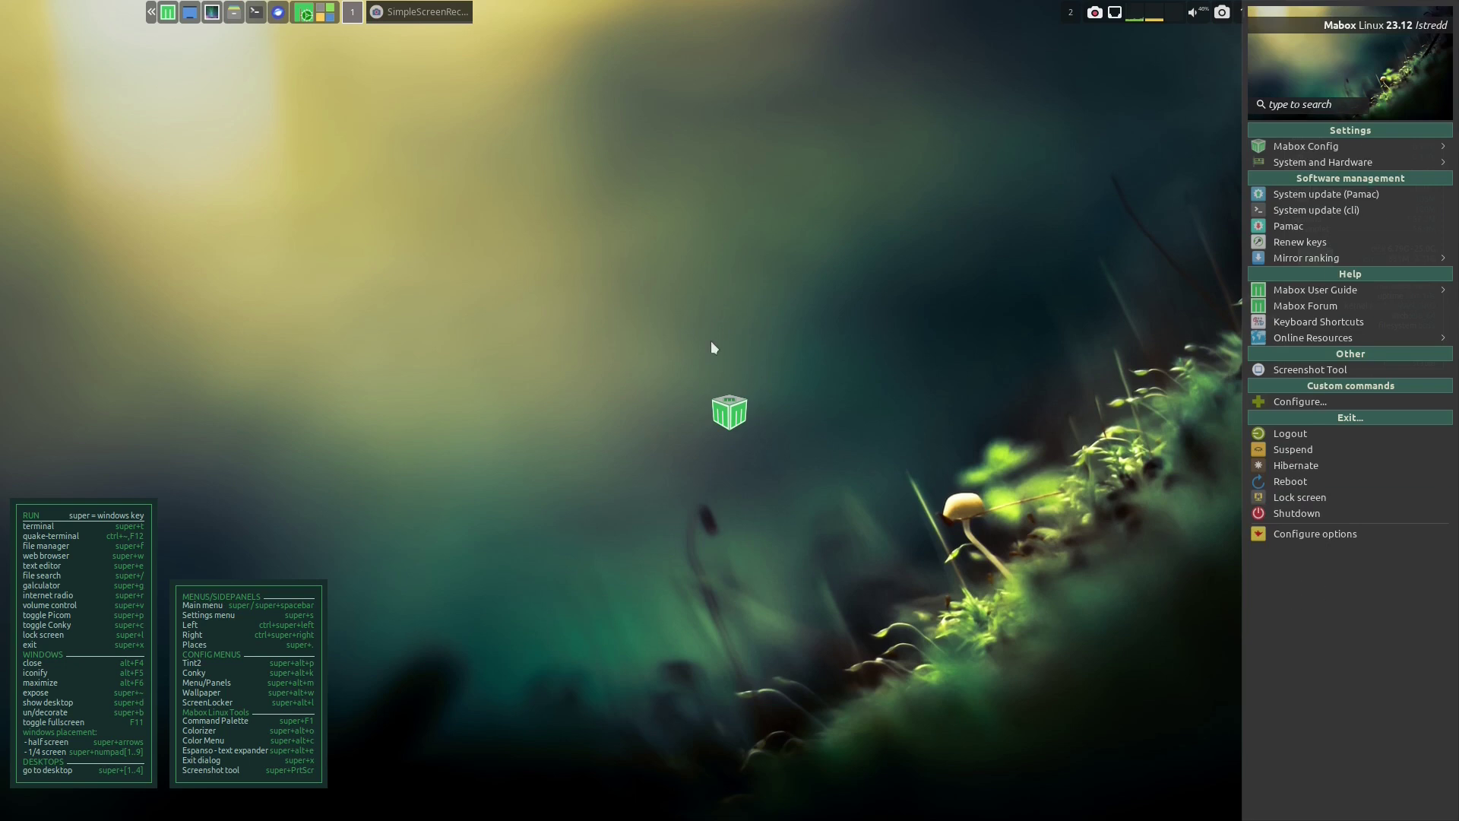
pyautogui.click(244, 124)
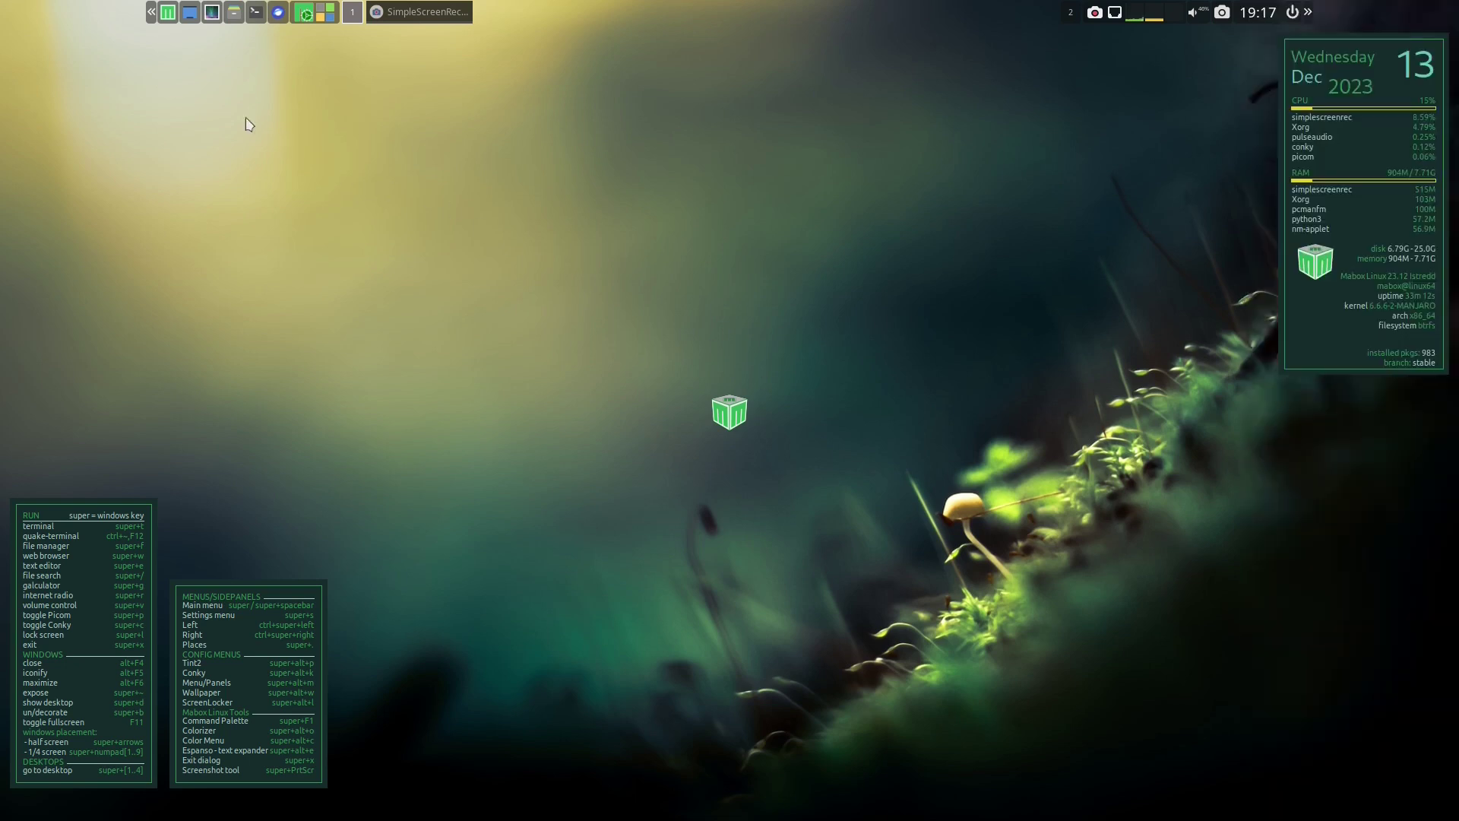
pyautogui.click(168, 12)
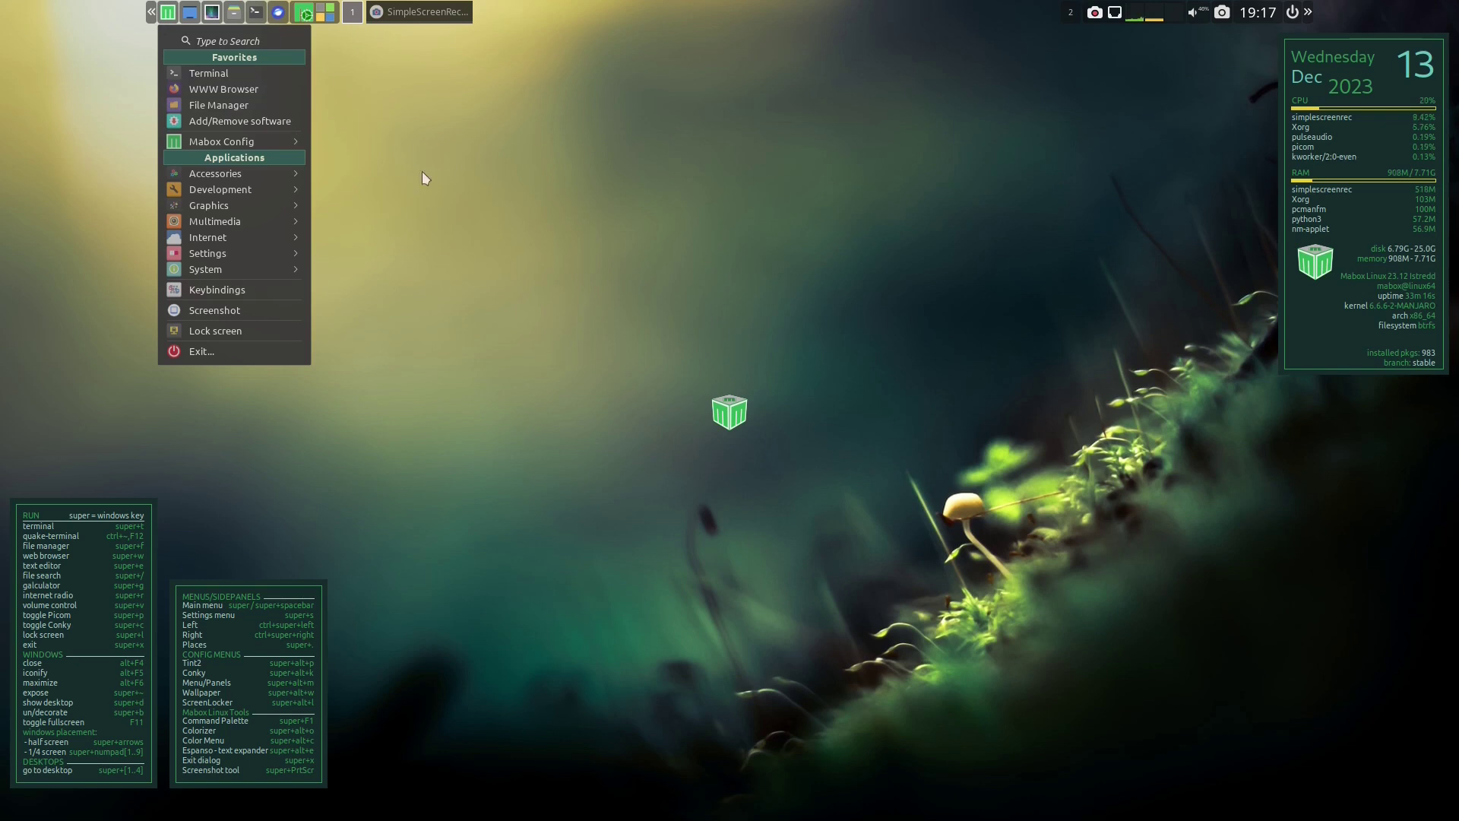
pyautogui.click(619, 227)
pyautogui.rightClick(619, 227)
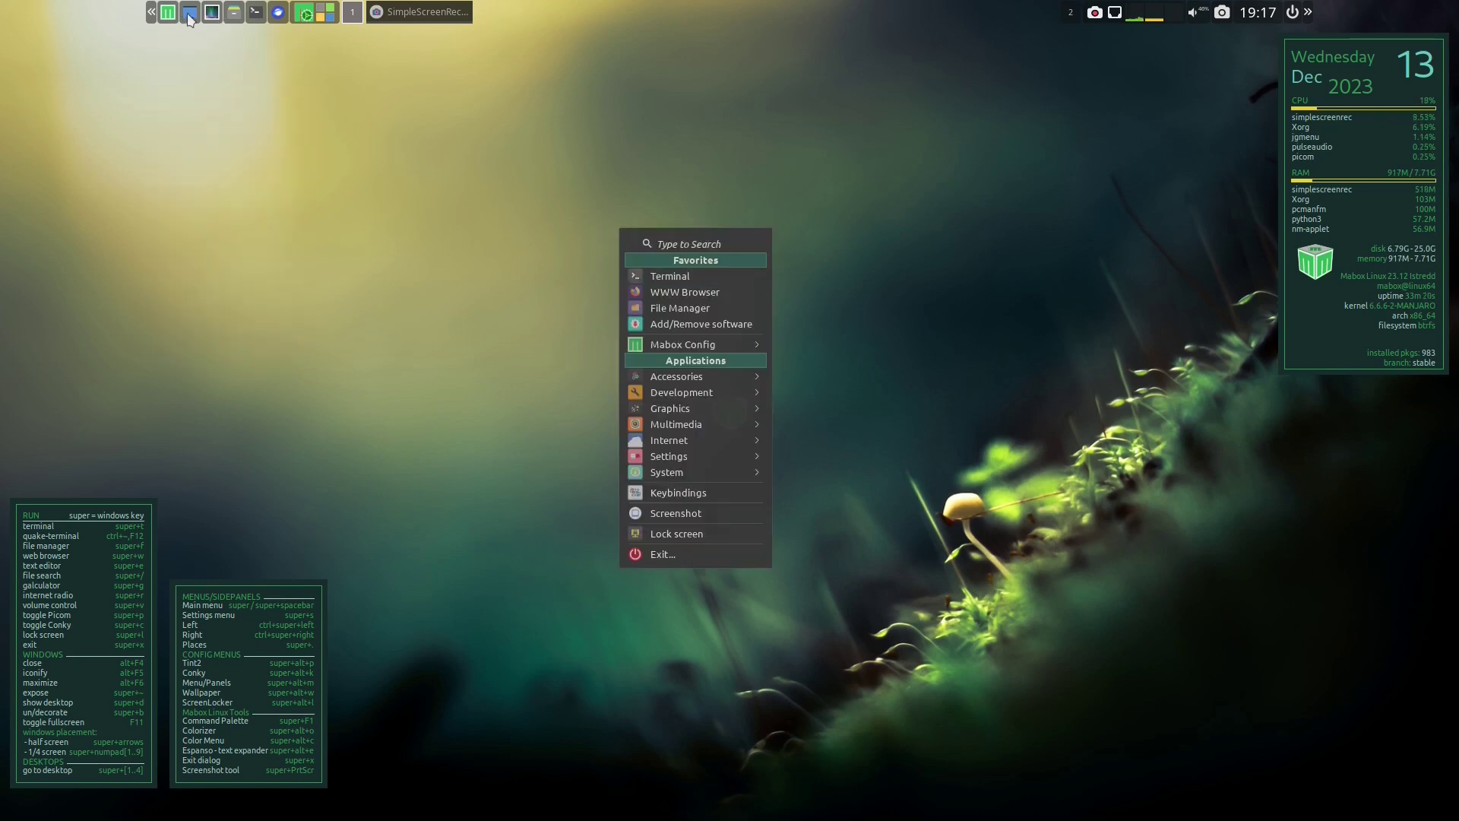
pyautogui.click(196, 42)
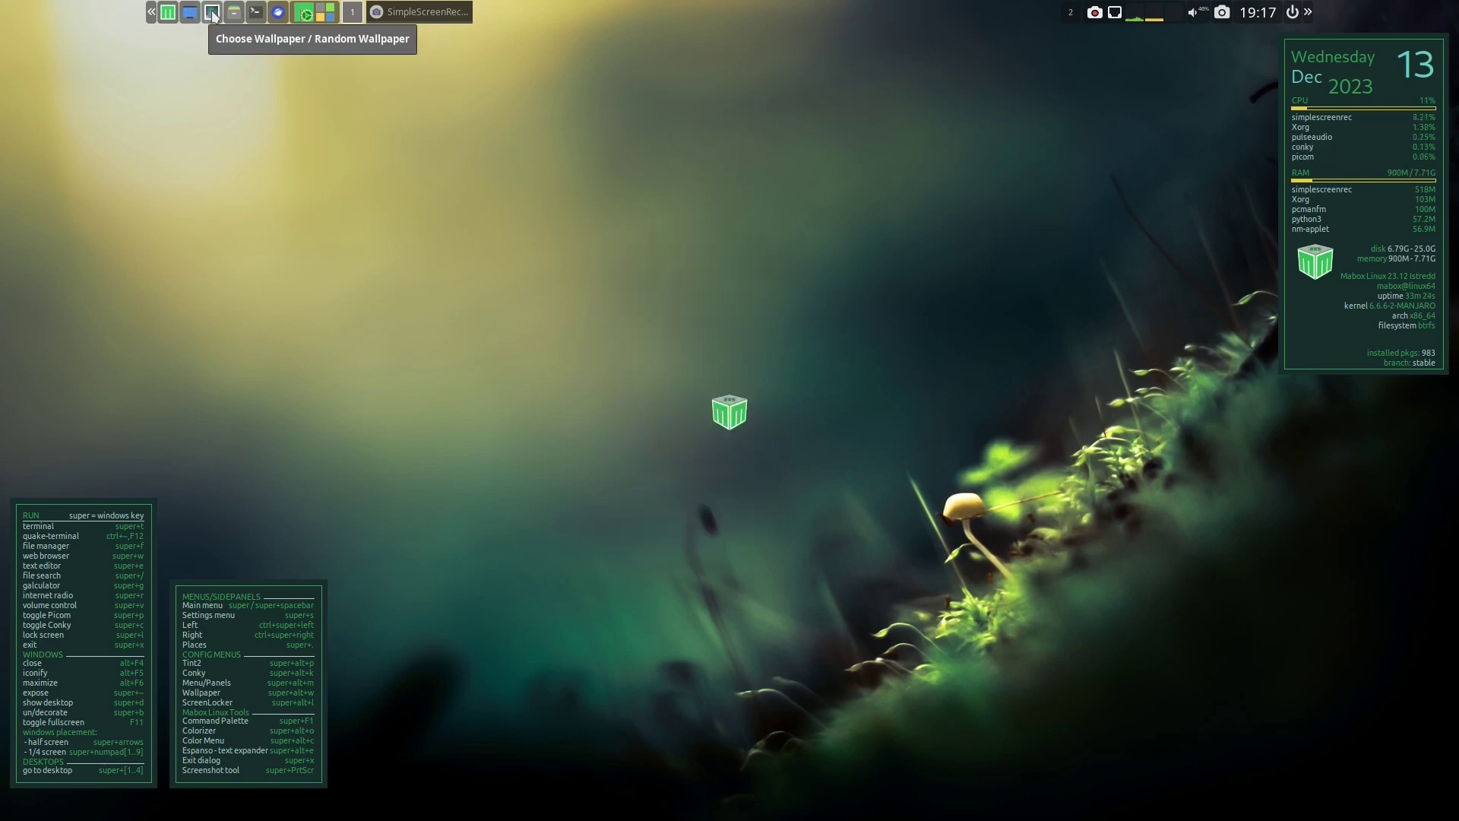
pyautogui.click(211, 12)
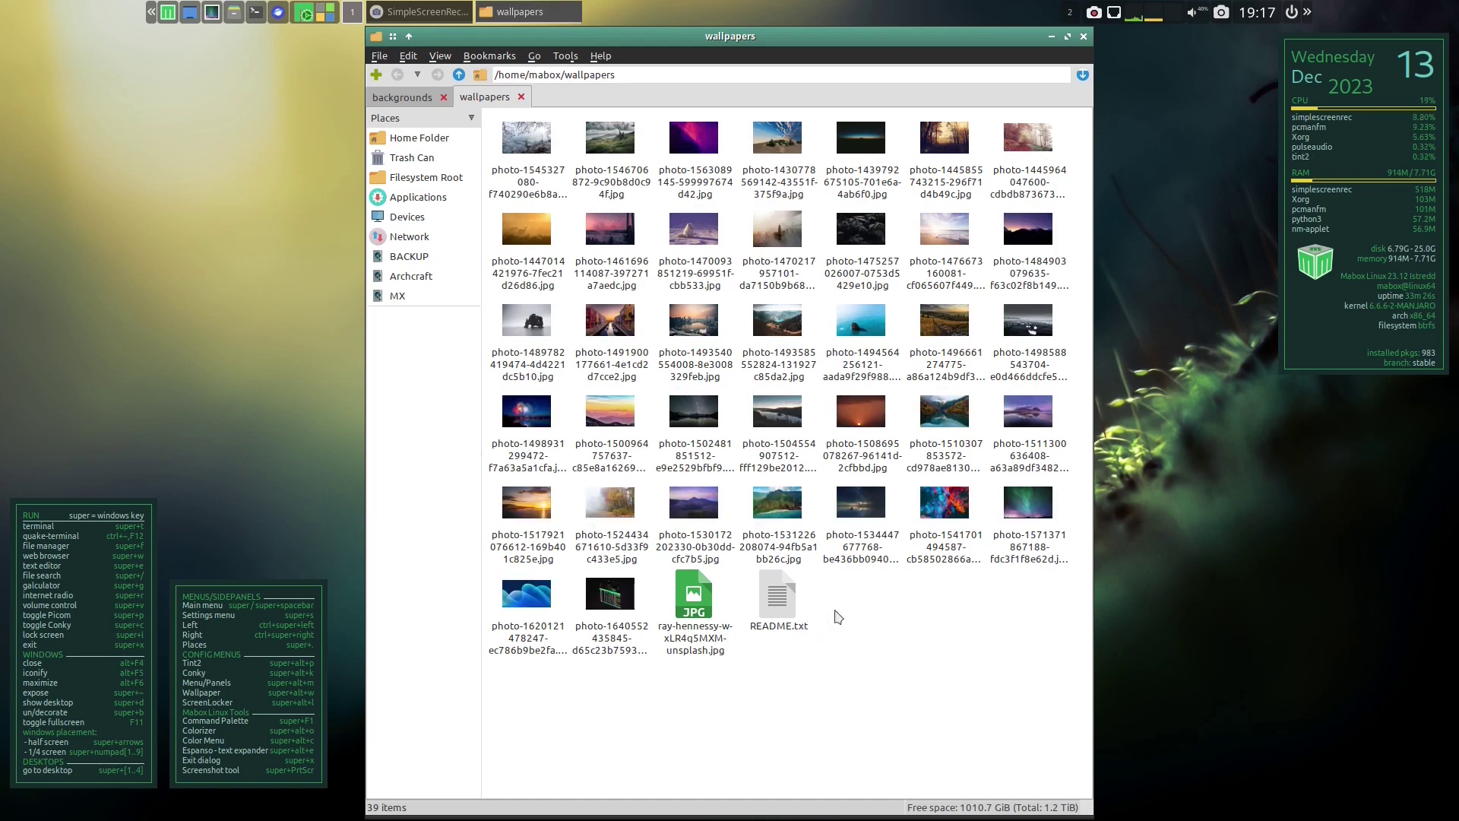
# Set the aurora photo as a scaled wallpaper and close the wallpapers folder
pyautogui.rightClick(1022, 508)
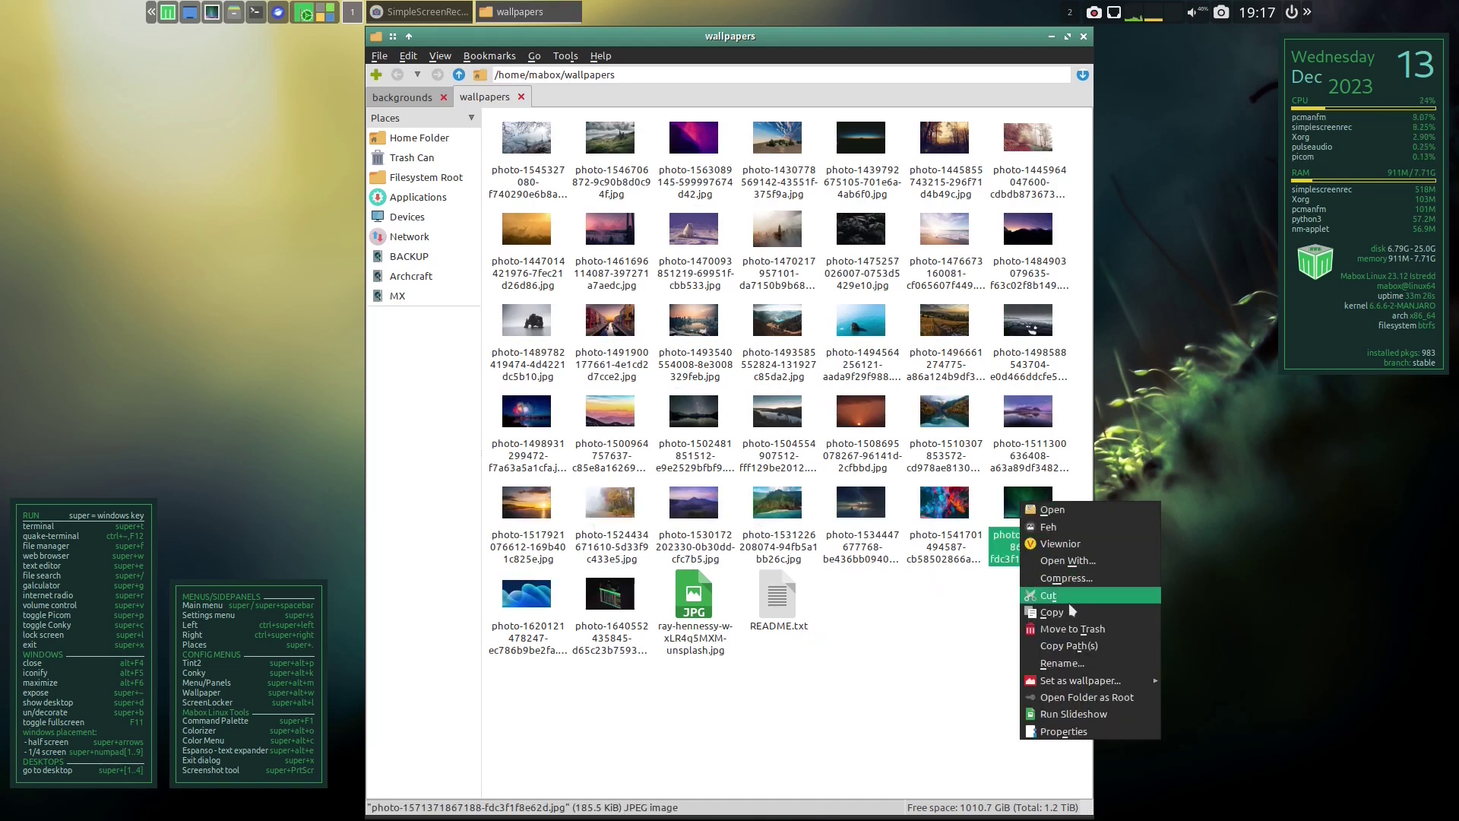
pyautogui.moveTo(1110, 684)
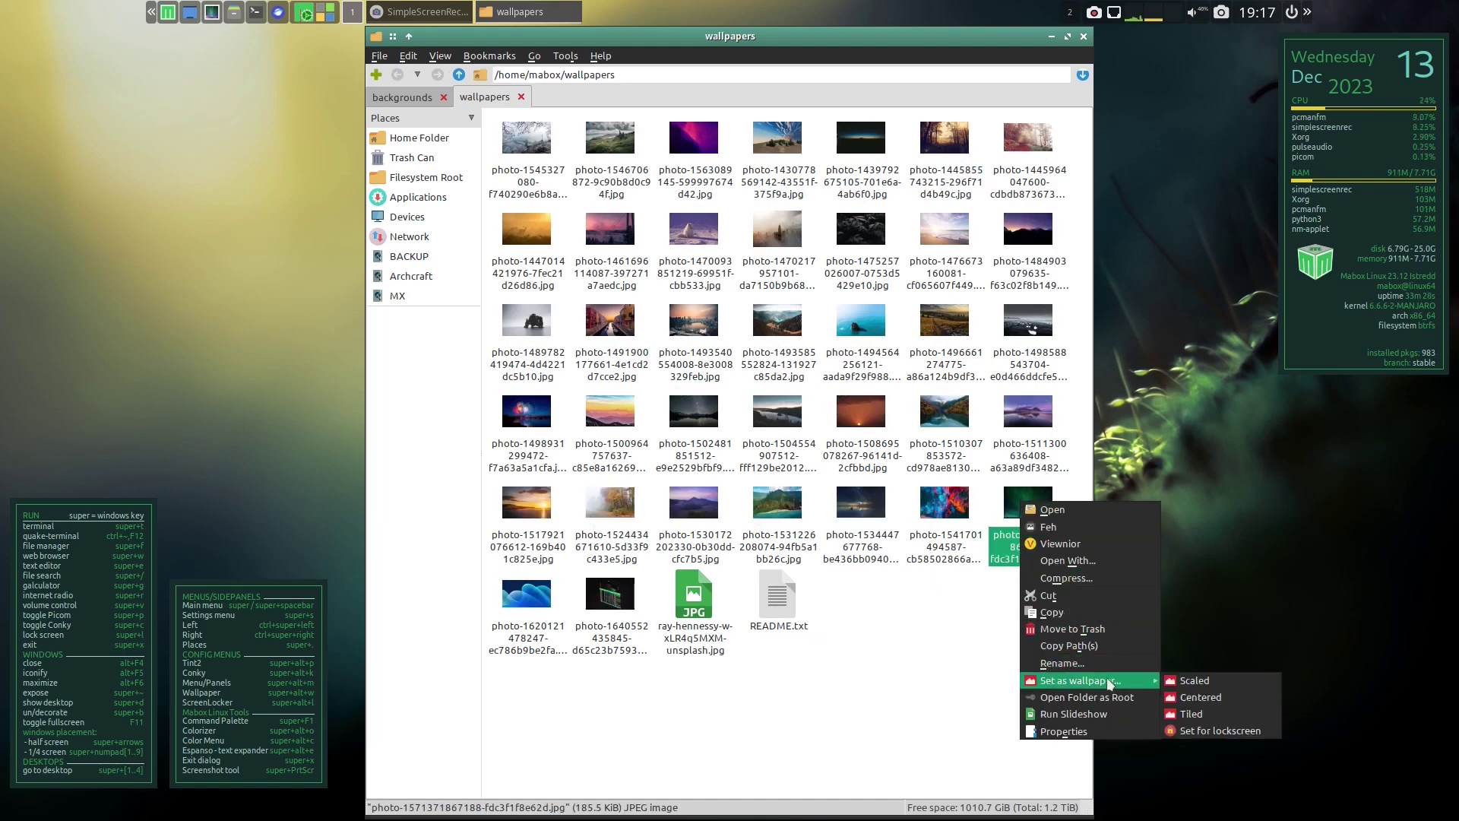
pyautogui.click(1194, 681)
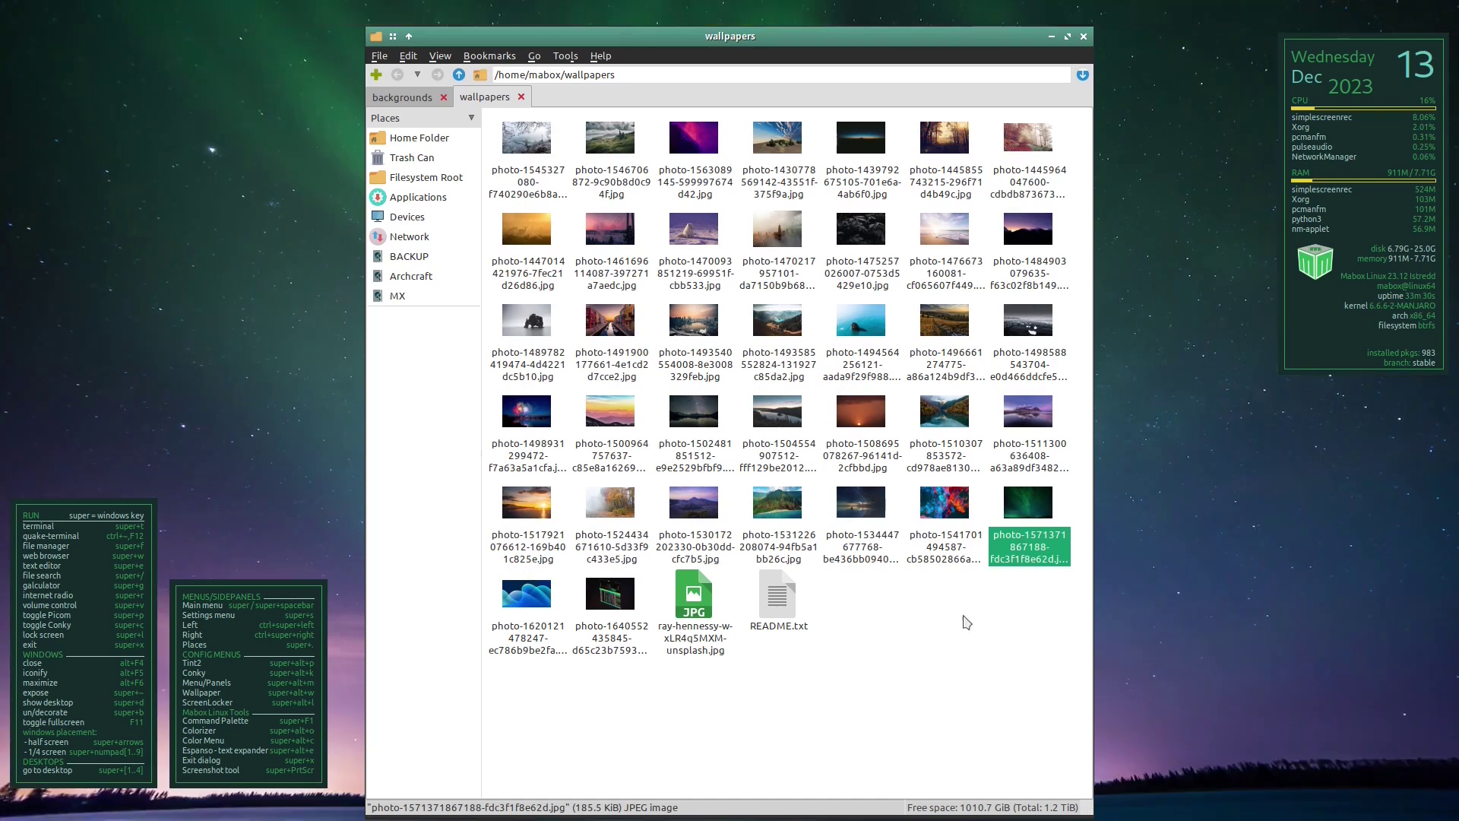
pyautogui.click(1083, 36)
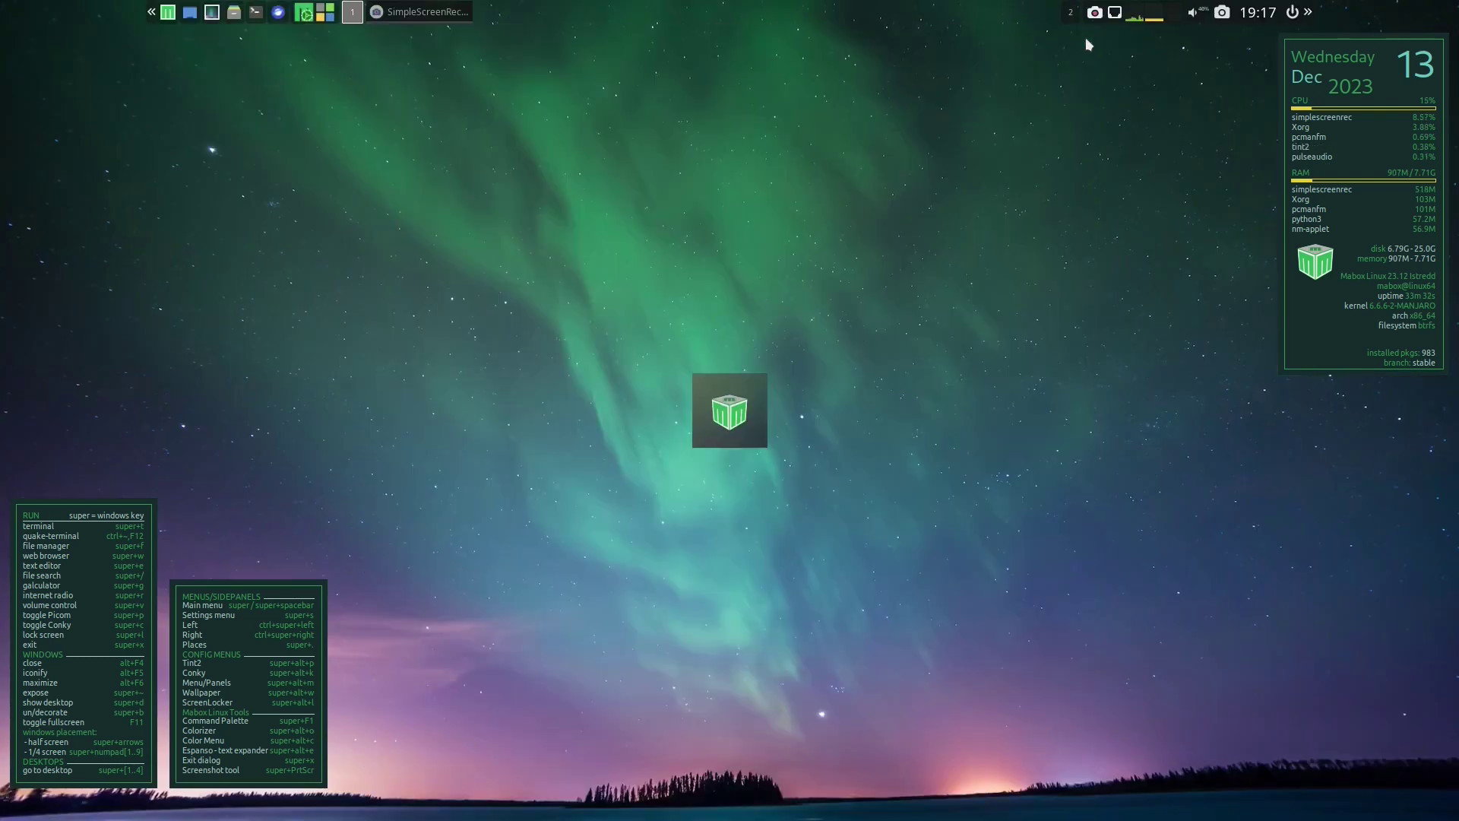
# Open the home folder with larger icons, check PCManFM version 1.3.2, then quit it
pyautogui.click(236, 15)
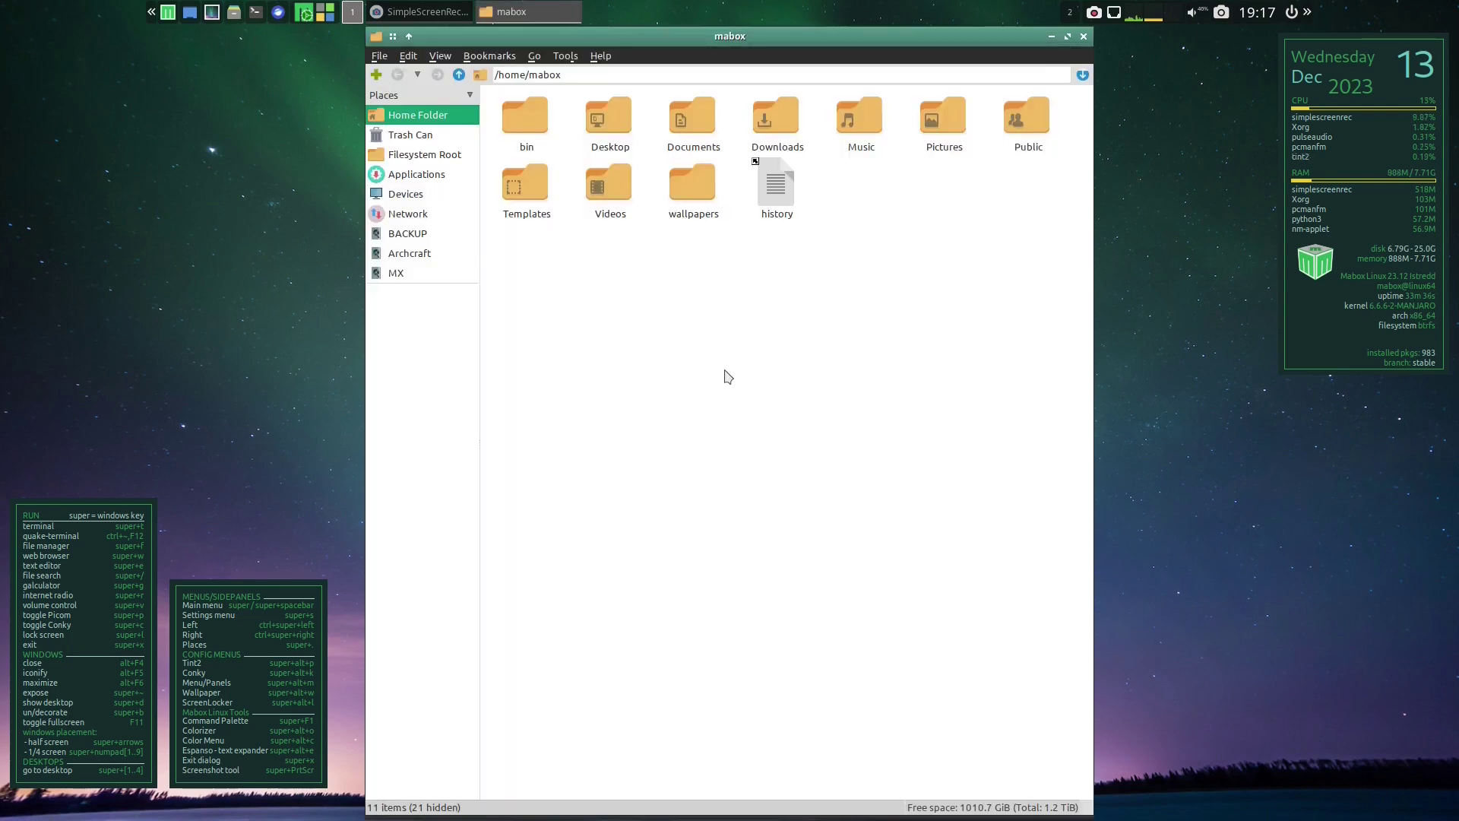
pyautogui.hotkey('ctrl', '+')
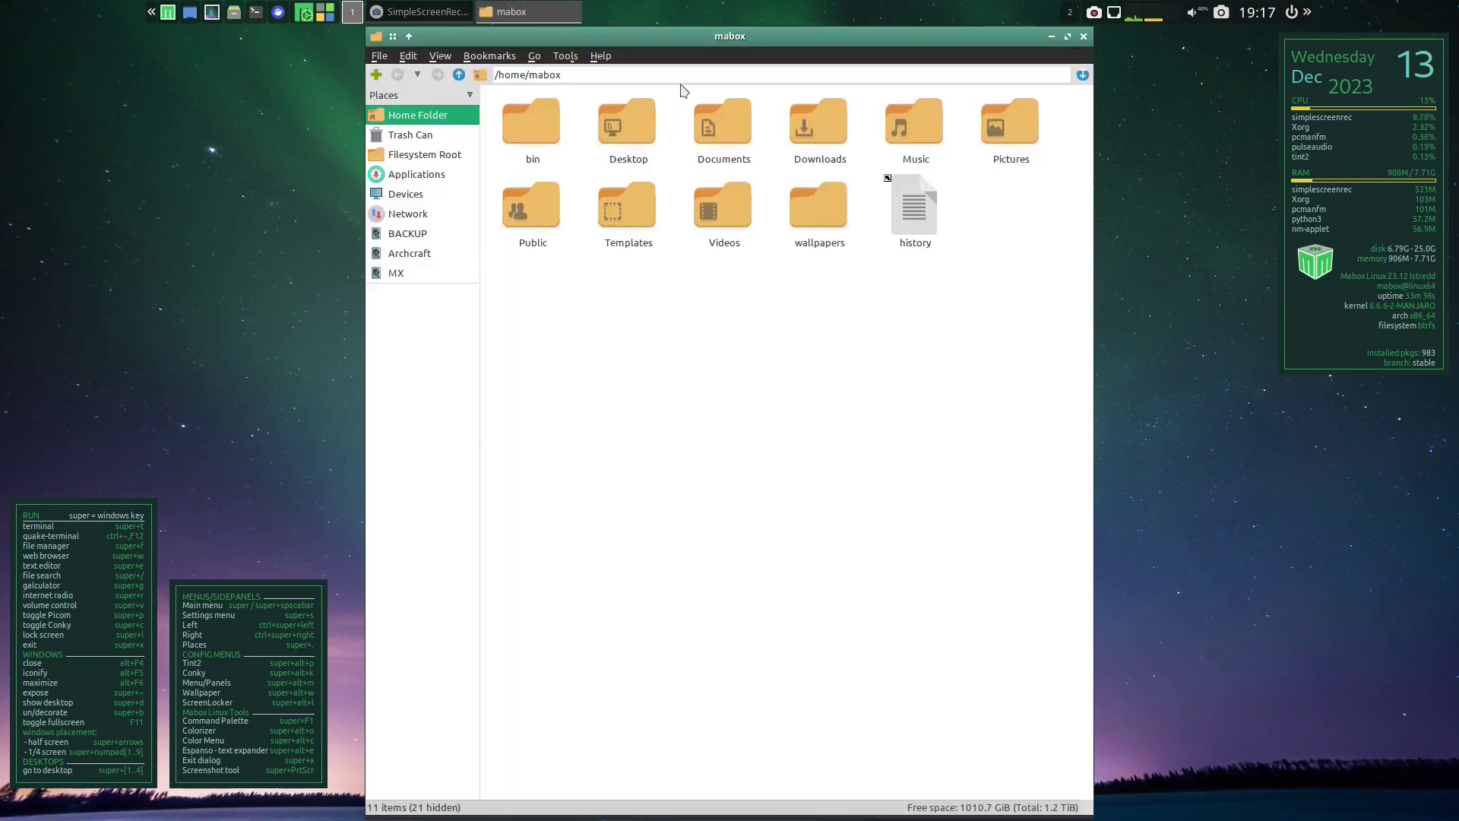
pyautogui.click(601, 56)
pyautogui.click(612, 72)
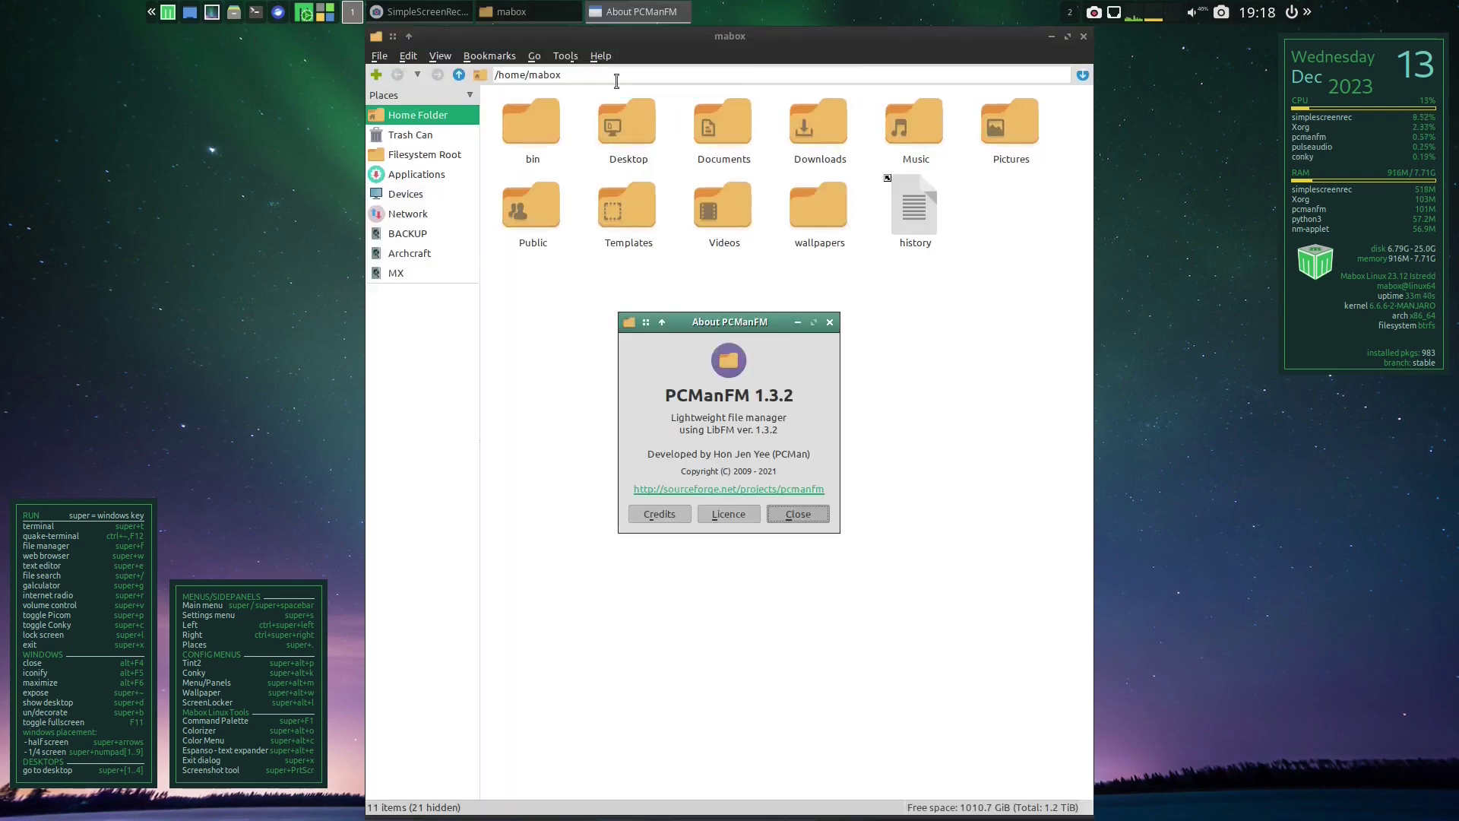
pyautogui.press('Escape')
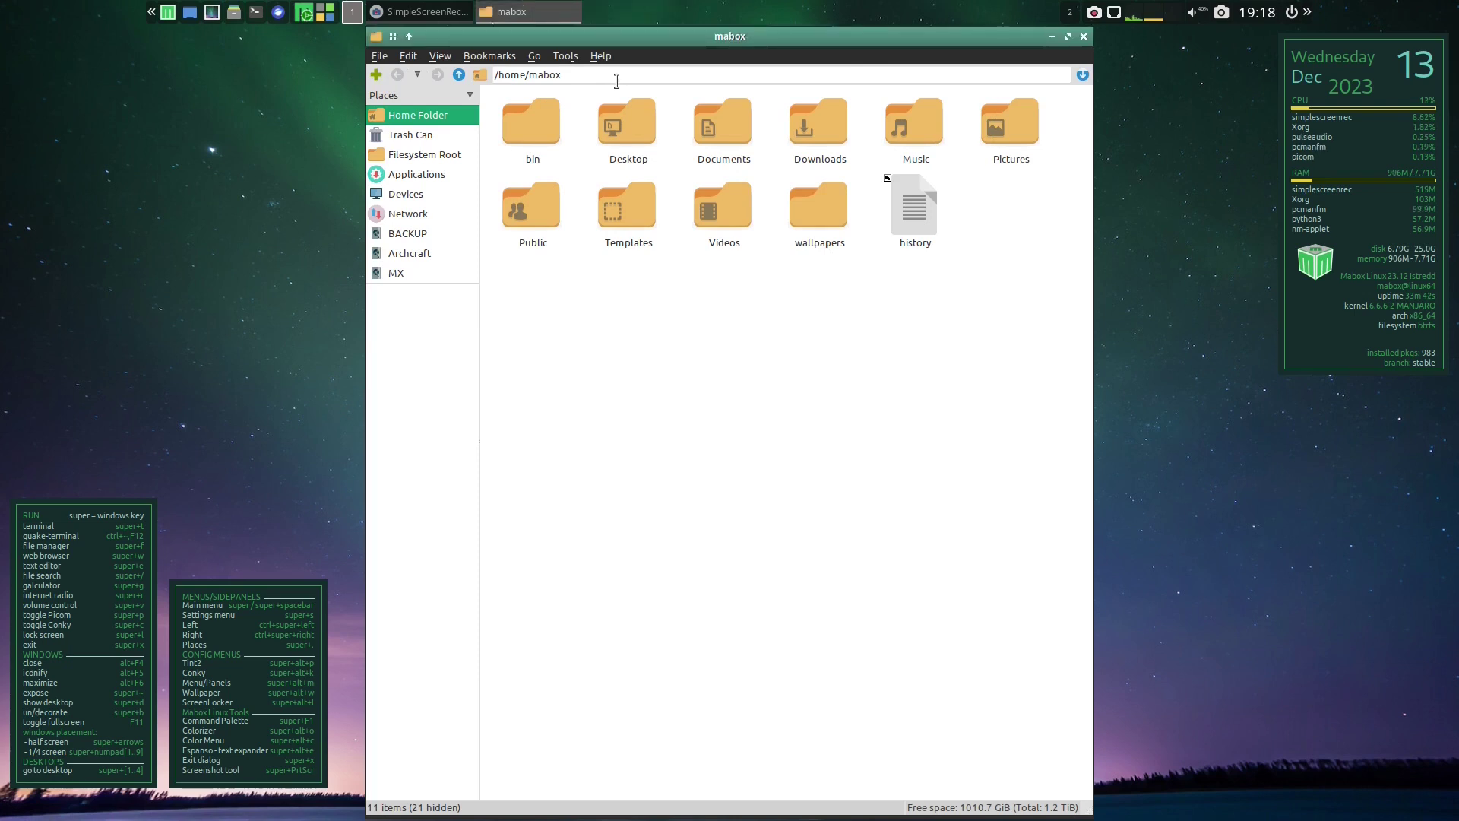
pyautogui.hotkey('alt', 'F4')
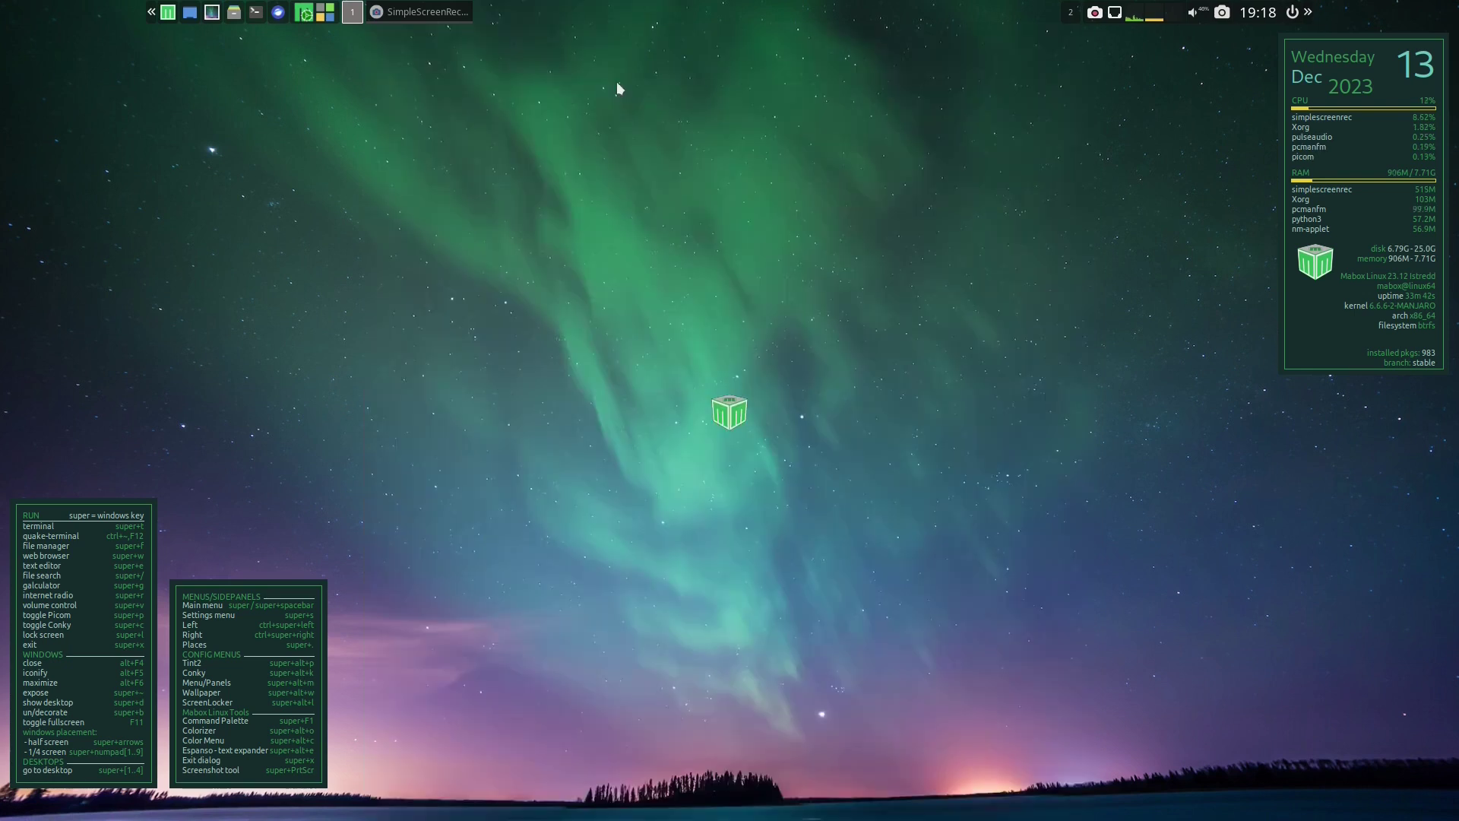
pyautogui.click(256, 12)
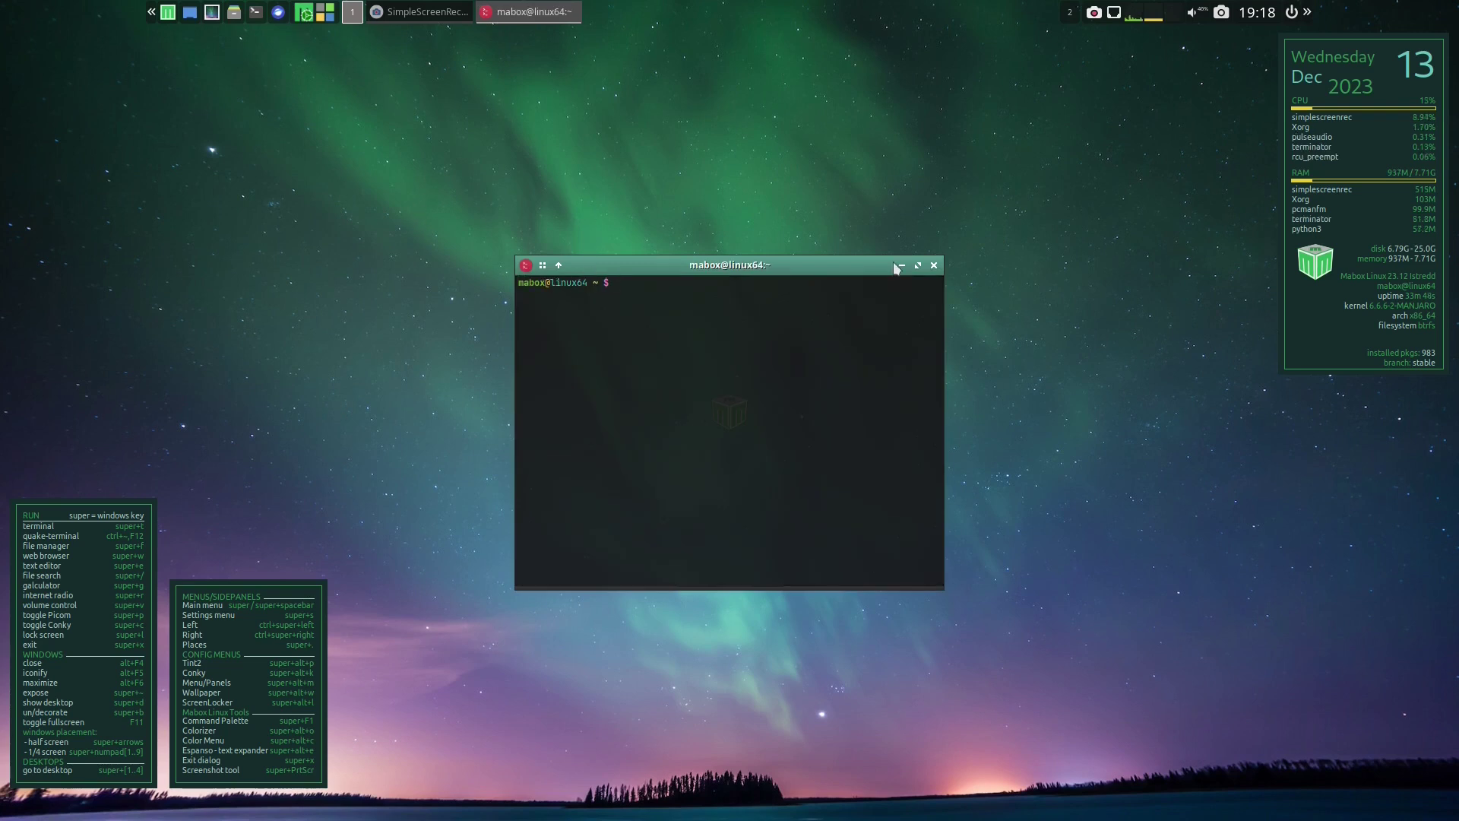
pyautogui.click(934, 266)
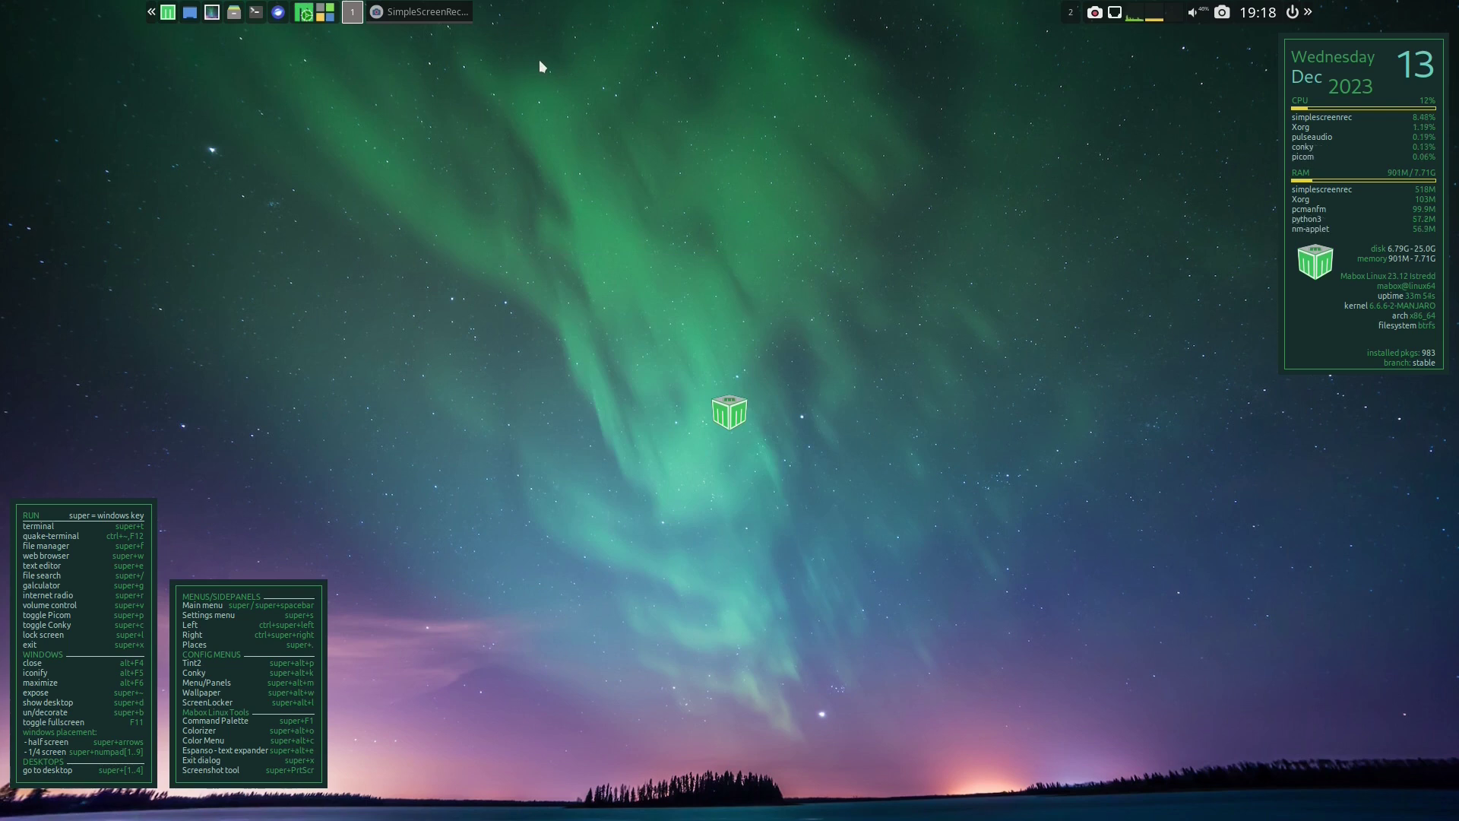
pyautogui.press('F12')
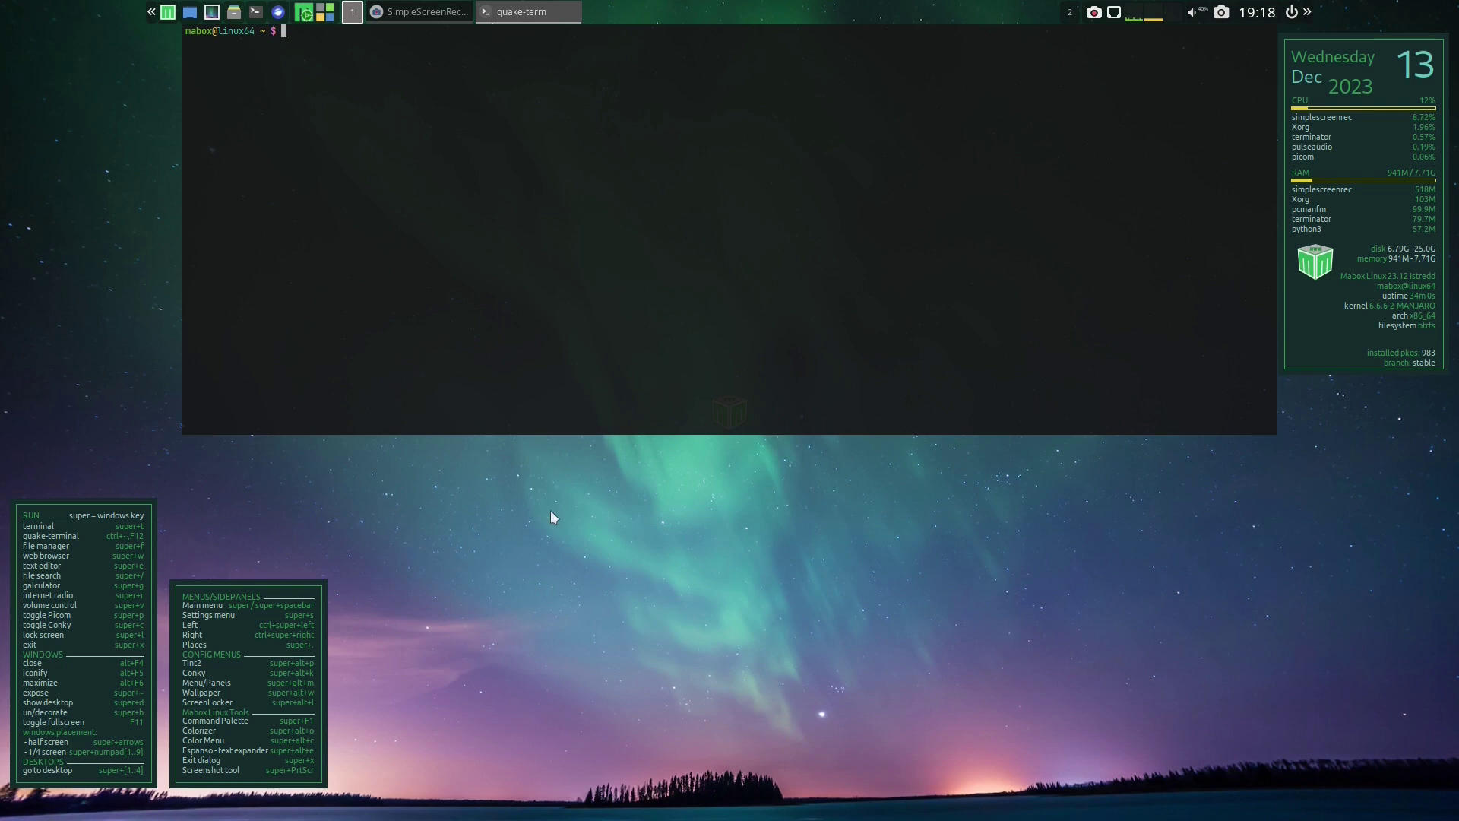
pyautogui.moveTo(523, 13)
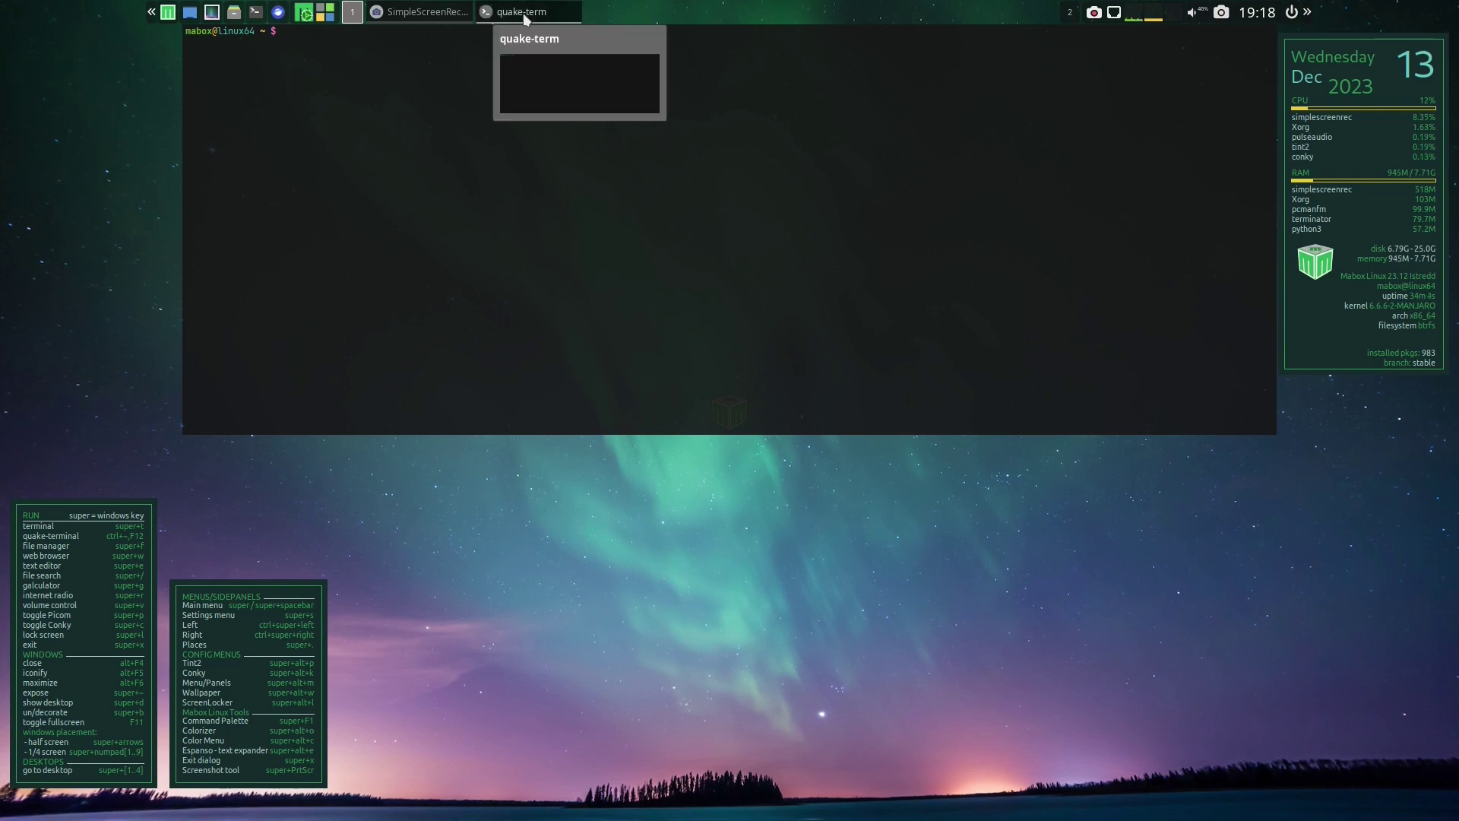
# Hide the drop-down terminal, close Pamac and the Mabox Control Center, and open Mabox Colorizer
pyautogui.click(522, 12)
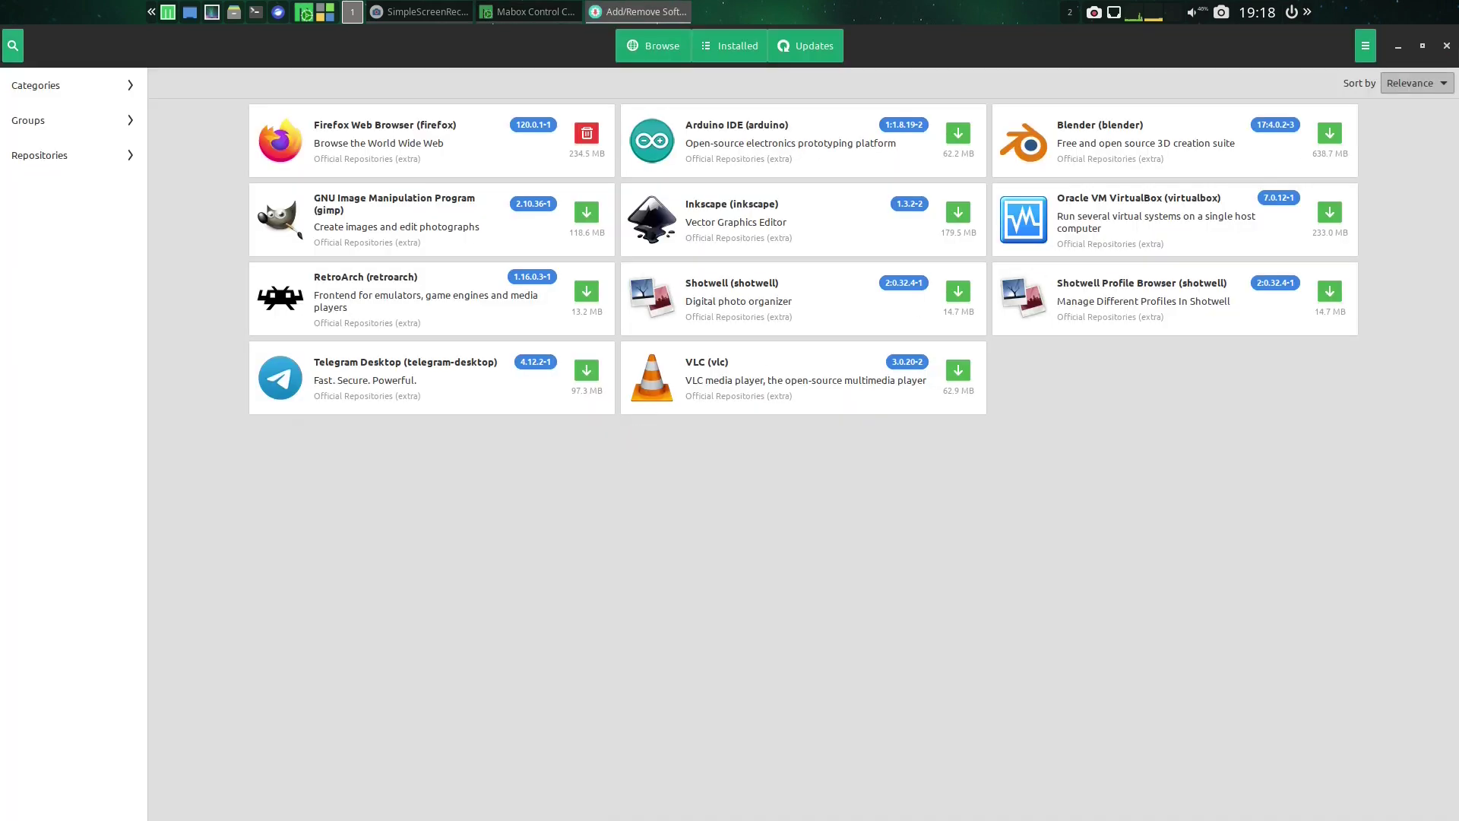
pyautogui.click(1446, 45)
pyautogui.hotkey('alt', 'F4')
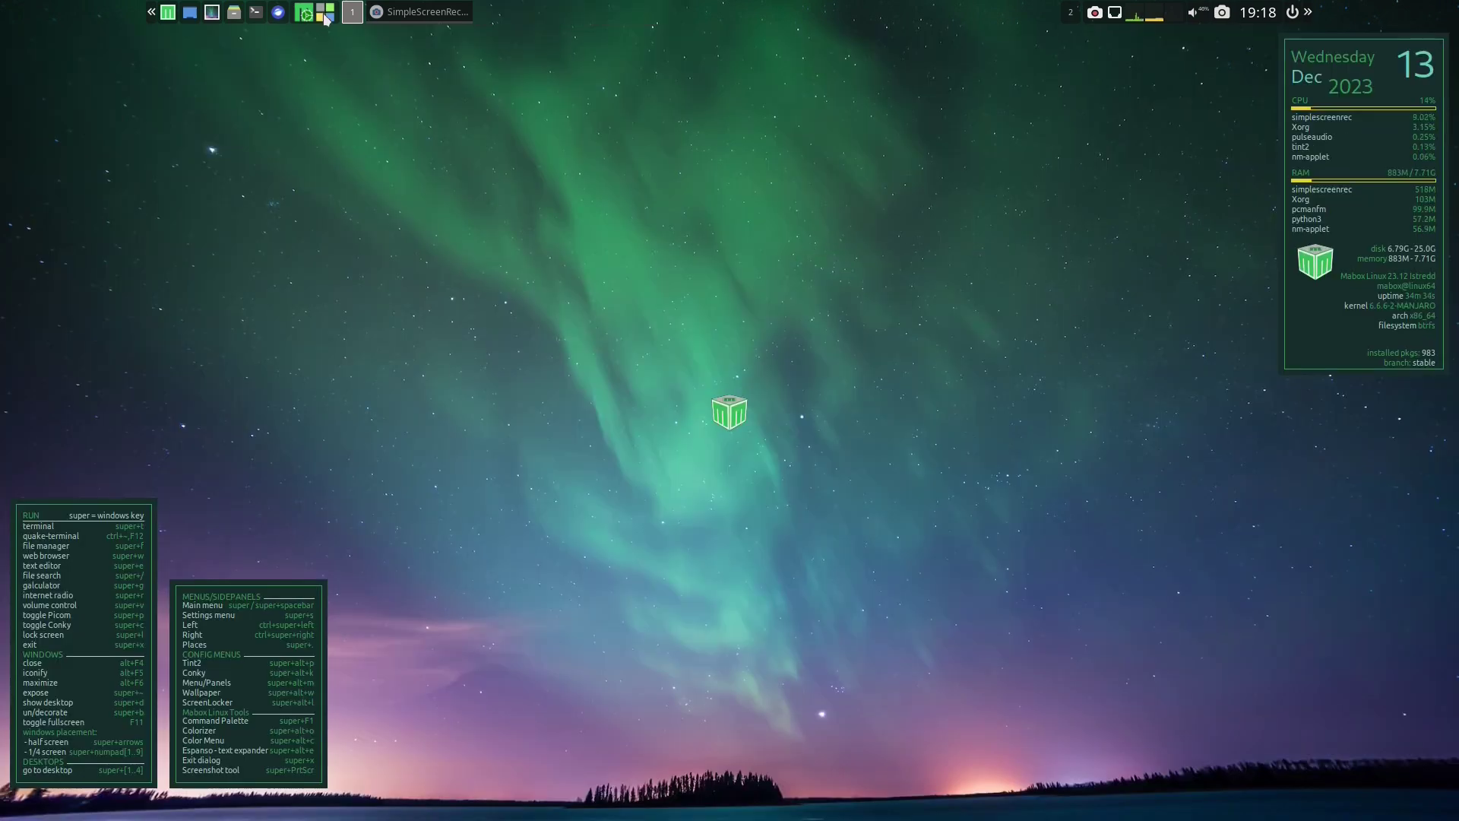
pyautogui.click(327, 16)
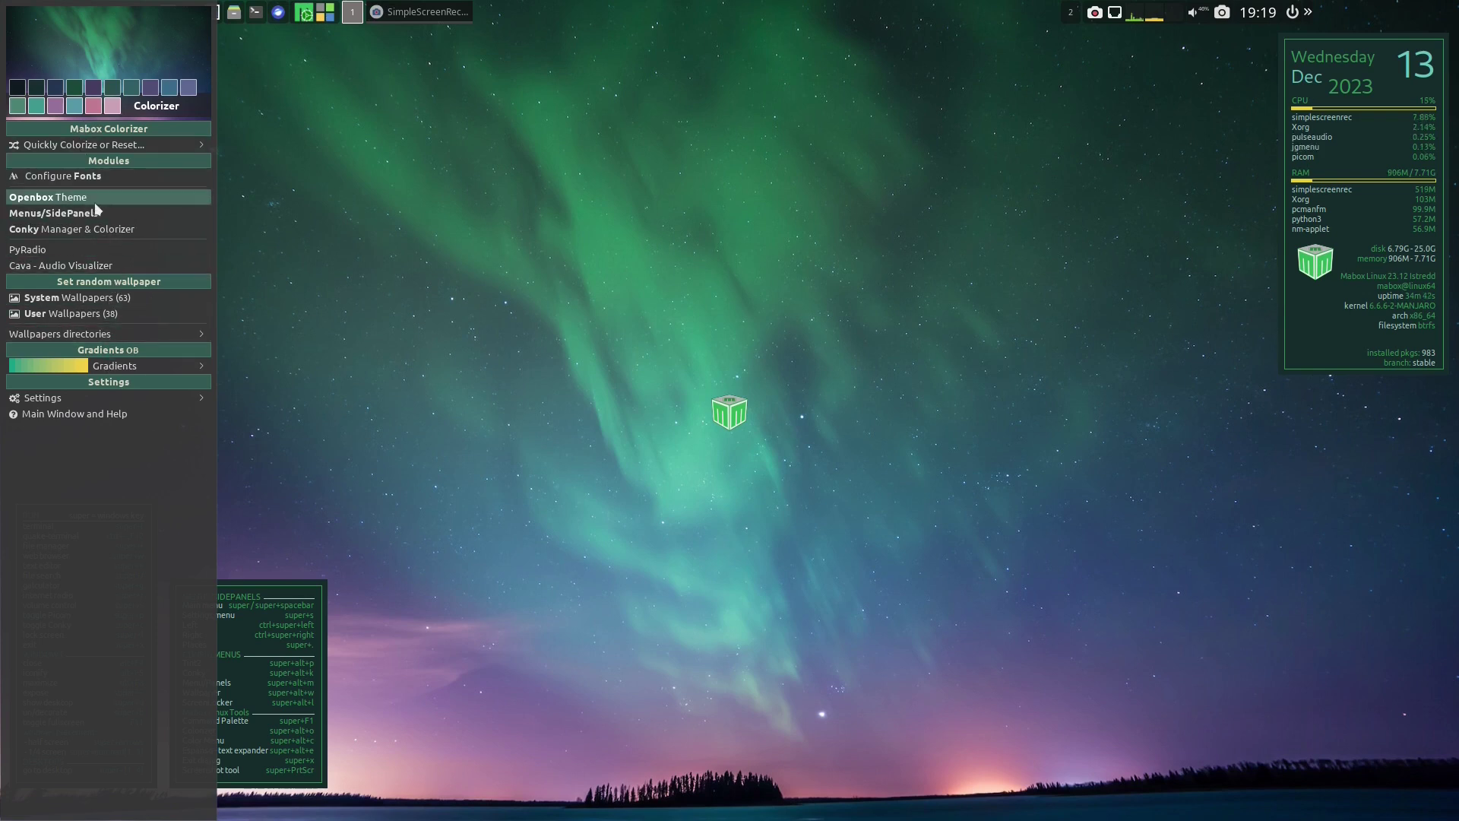
# Dismiss the Colorizer menu through the desktop root menu, then close that root menu
pyautogui.moveTo(65, 399)
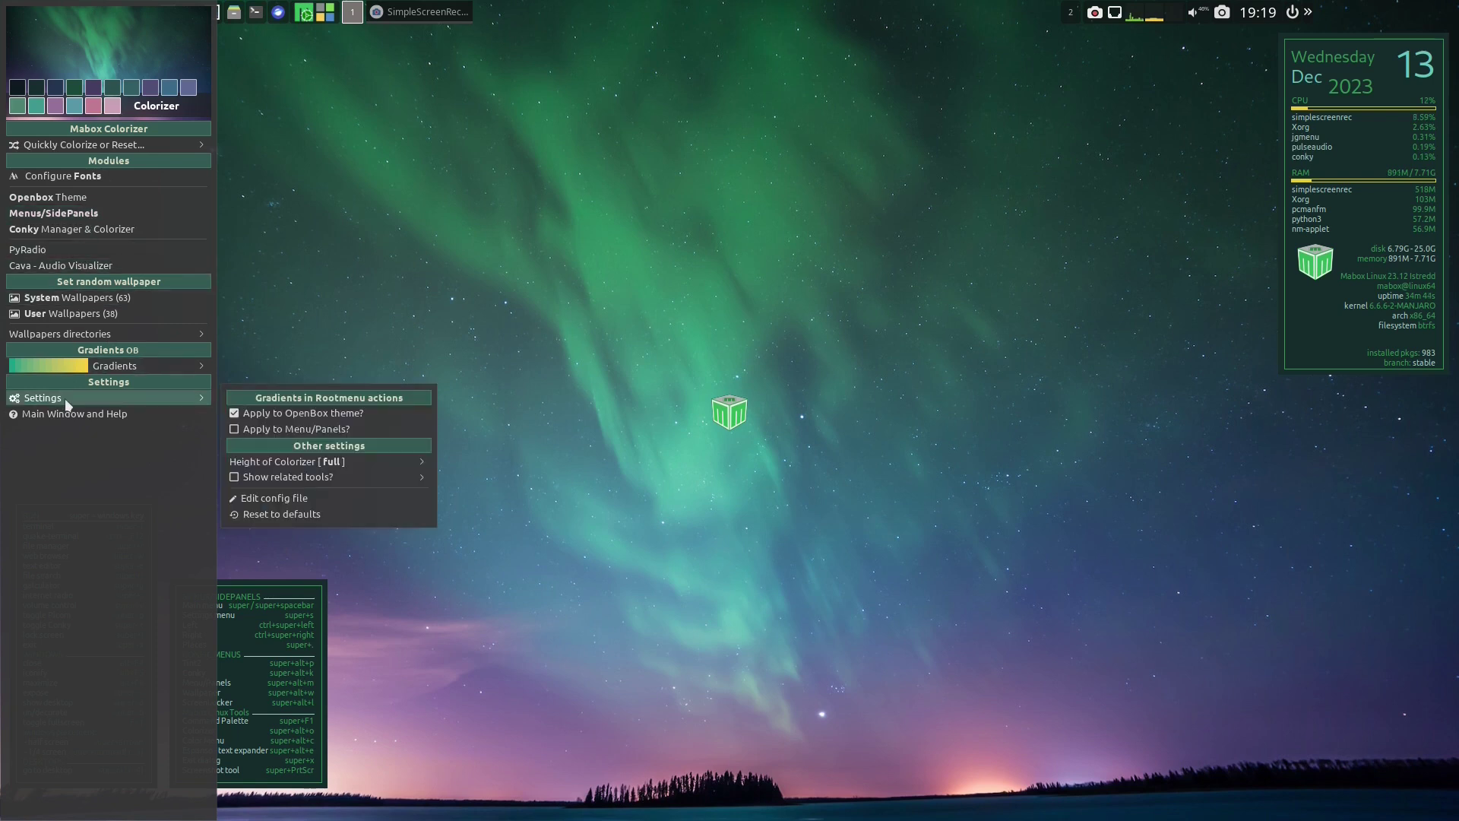
pyautogui.rightClick(545, 210)
pyautogui.click(868, 242)
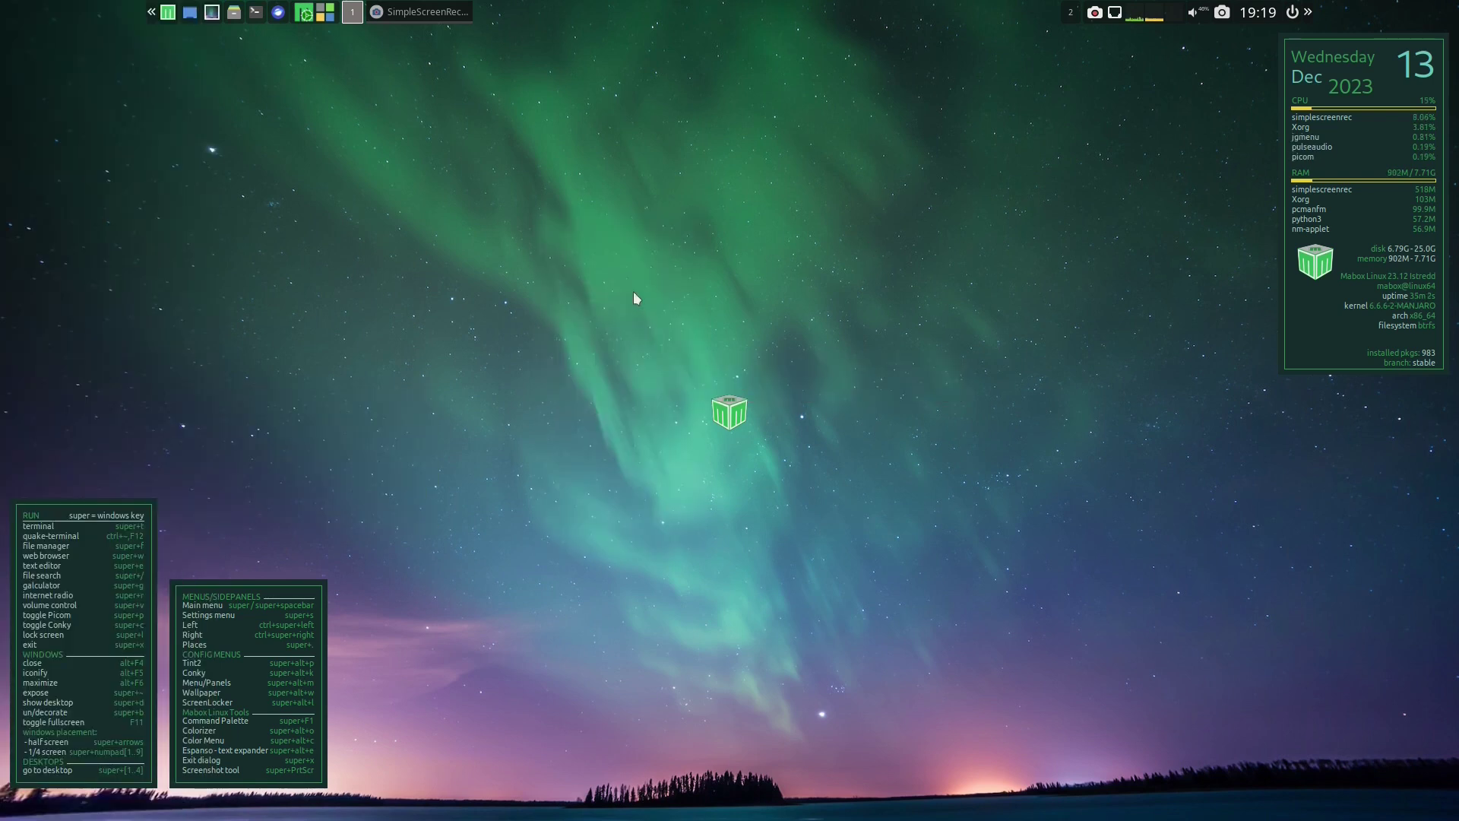
# Launch PCManFM and open the Pictures folder from the home directory
pyautogui.click(235, 12)
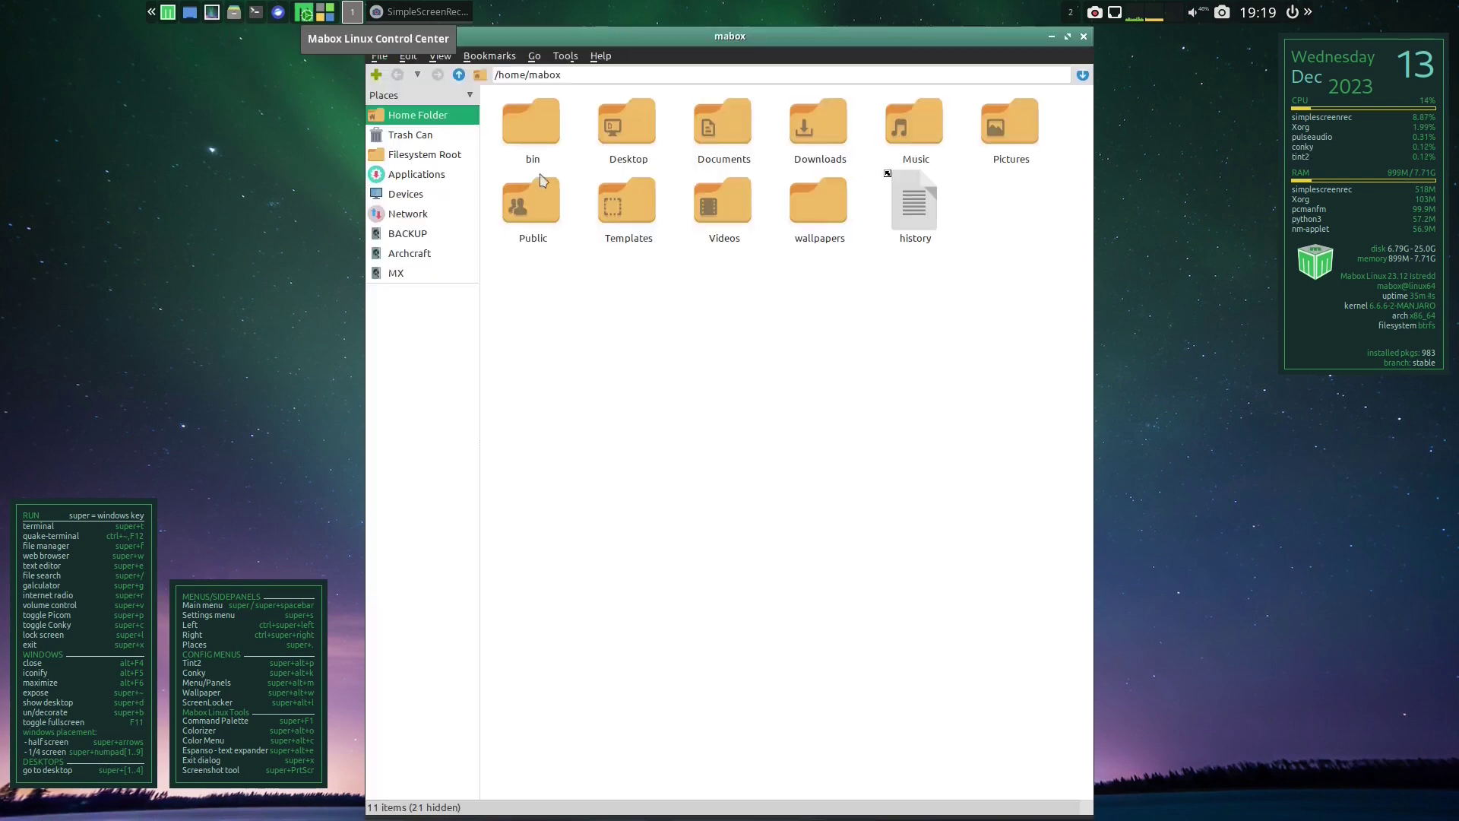
pyautogui.doubleClick(995, 126)
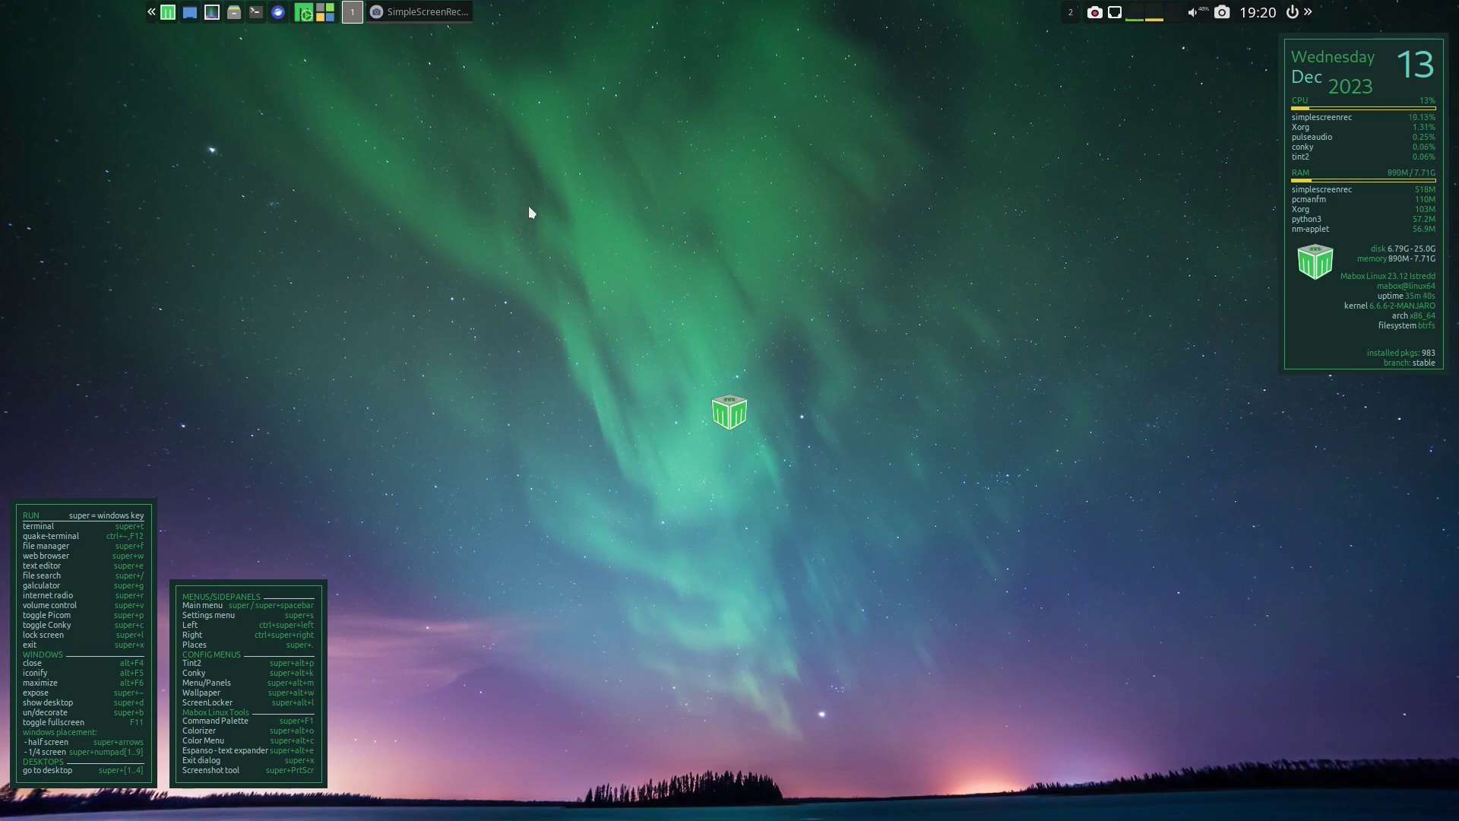
# Open Choose Conky from Mabox Config > Conkies and move the chooser to the upper right
pyautogui.rightClick(559, 177)
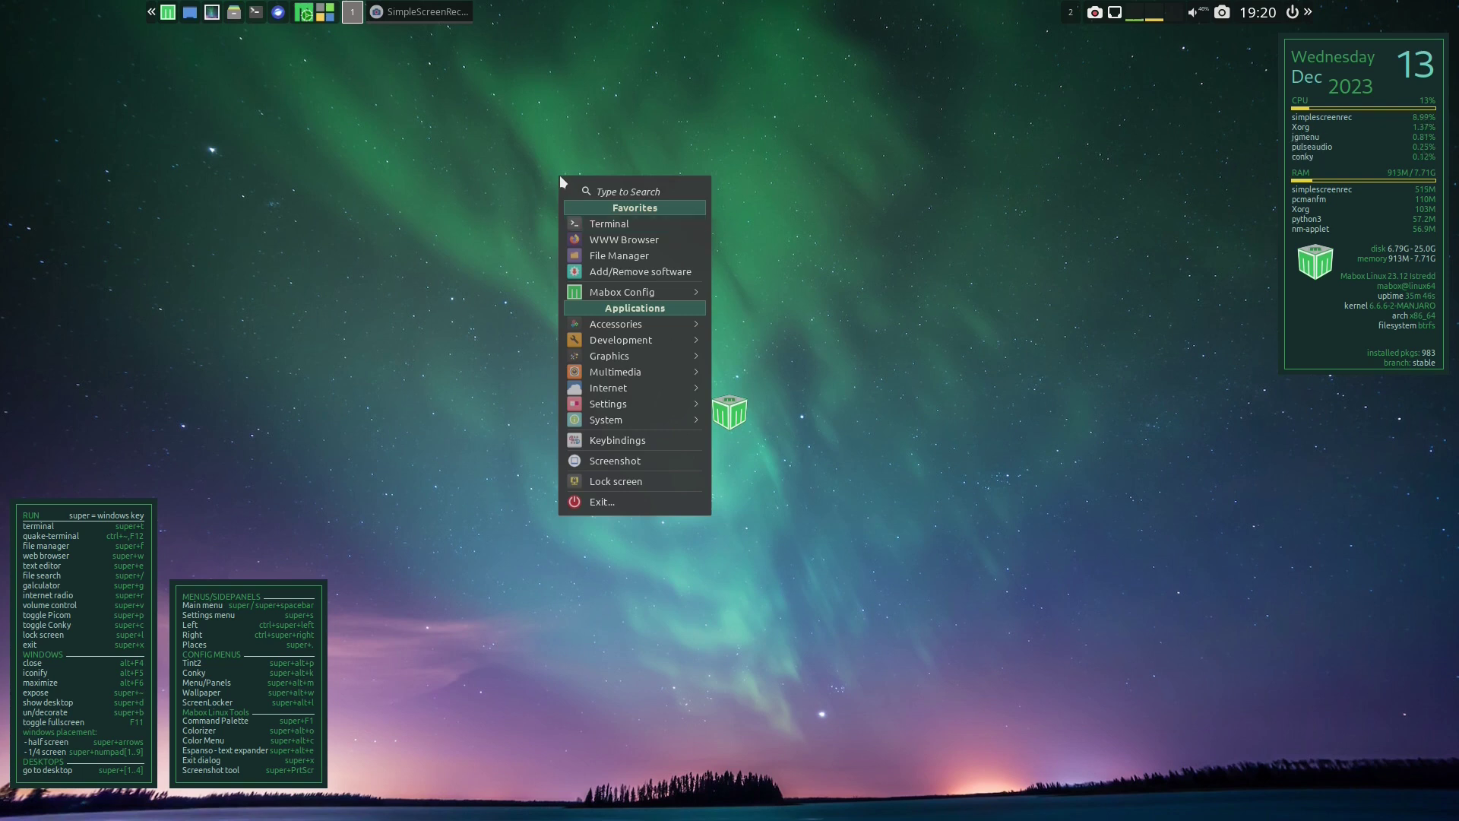
pyautogui.moveTo(627, 293)
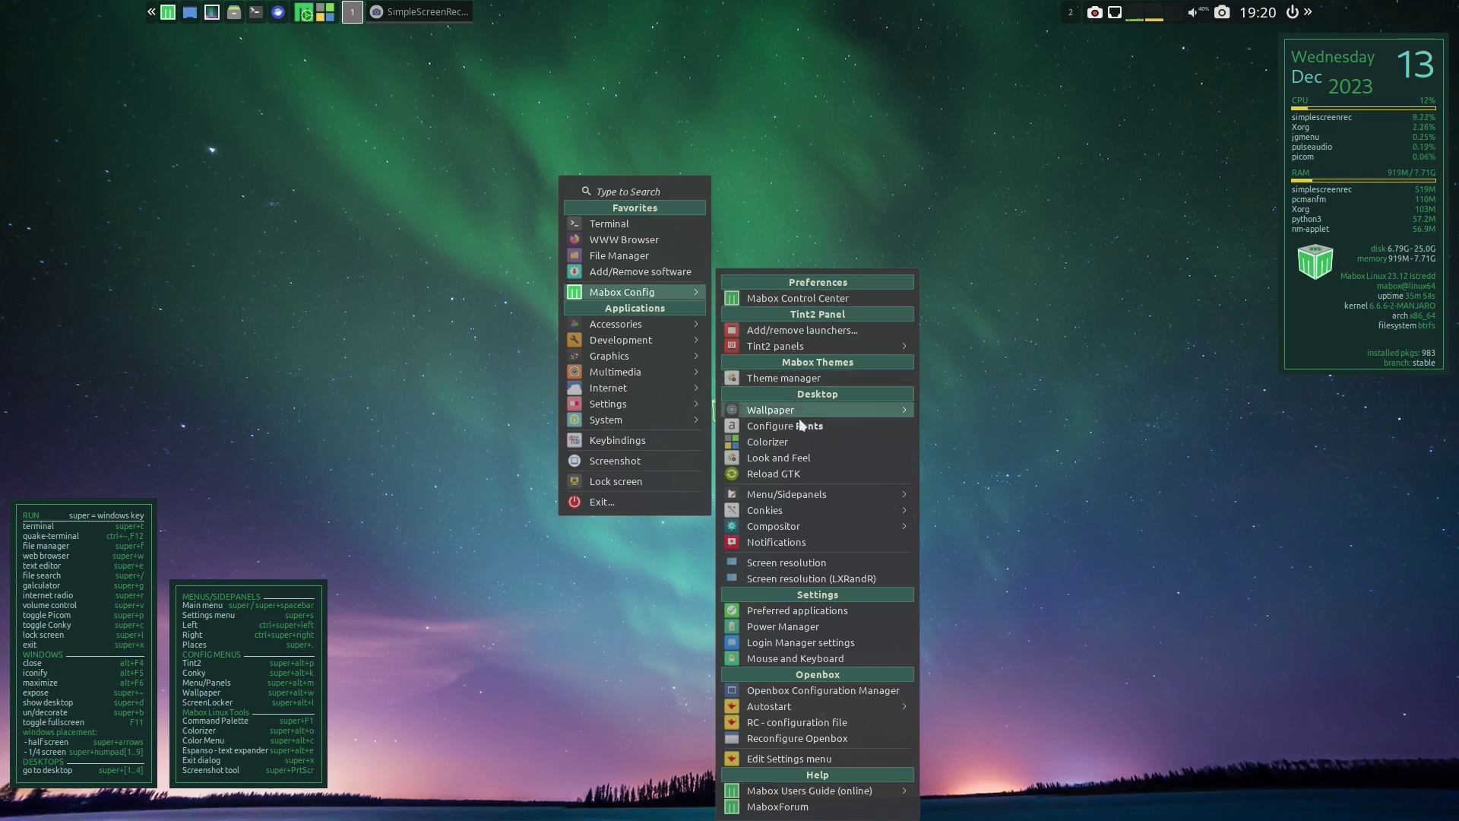
pyautogui.moveTo(795, 513)
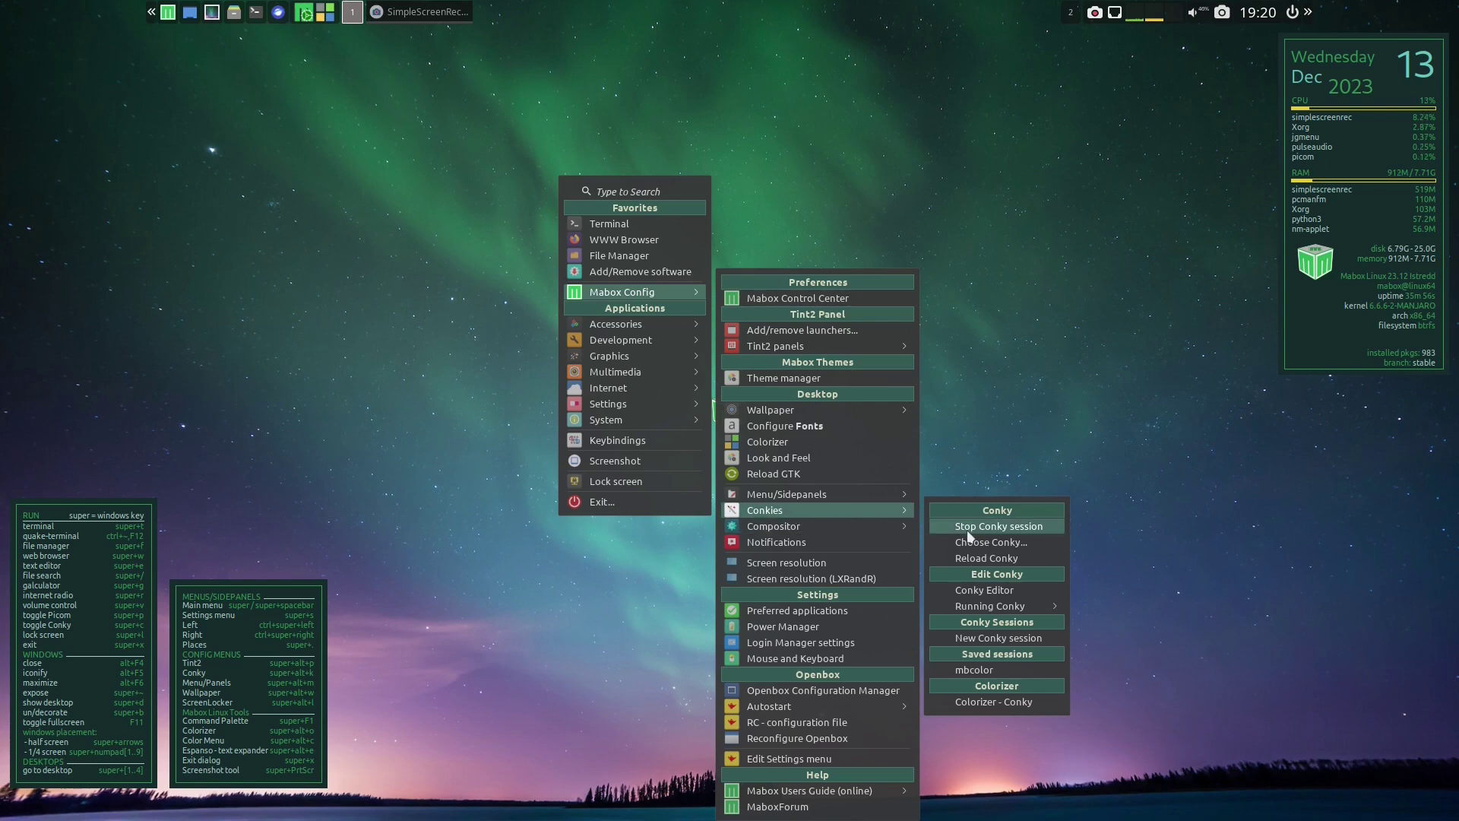
pyautogui.click(984, 542)
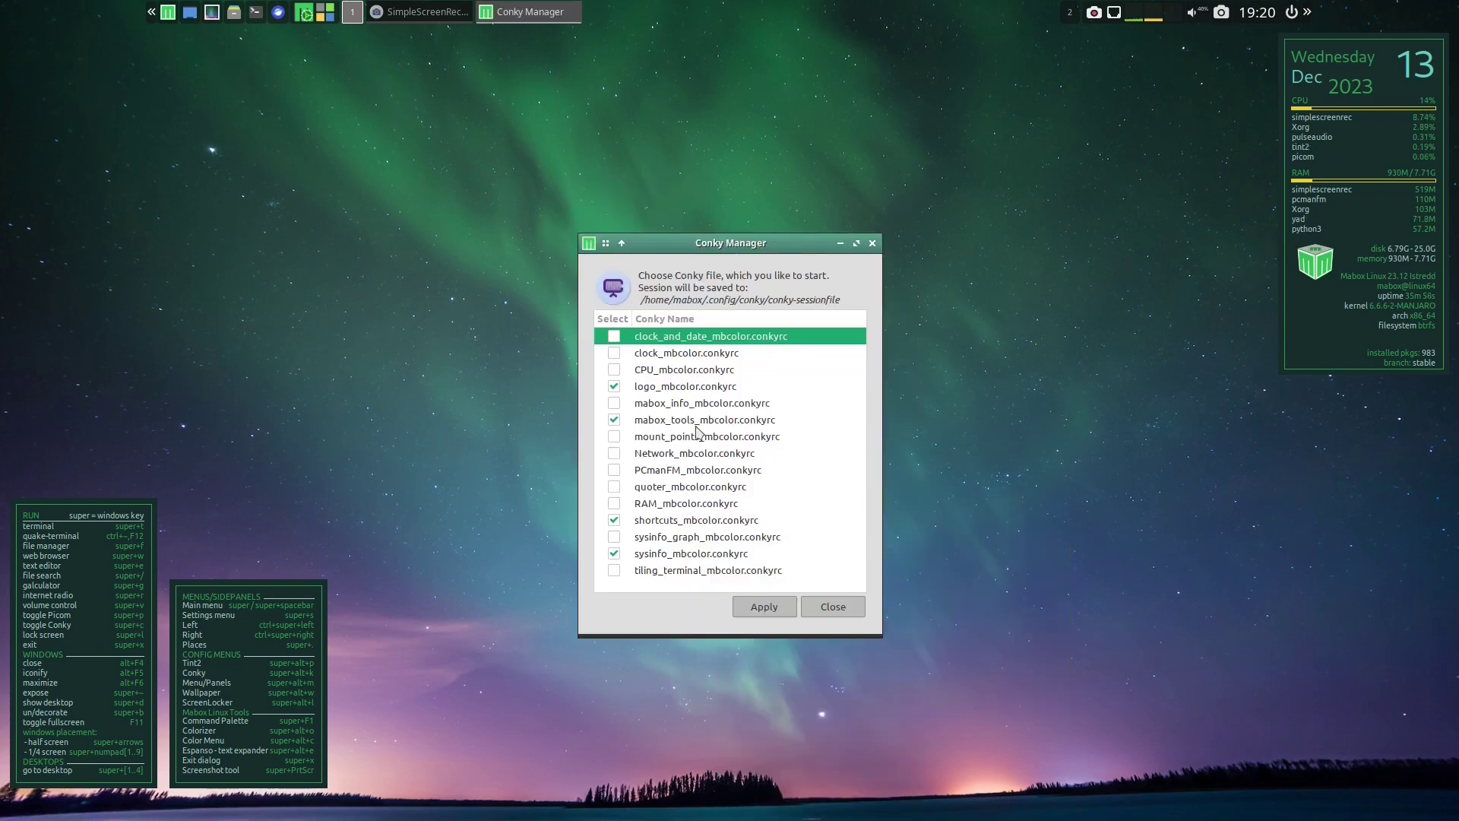
pyautogui.moveTo(717, 241); pyautogui.dragTo(968, 206)
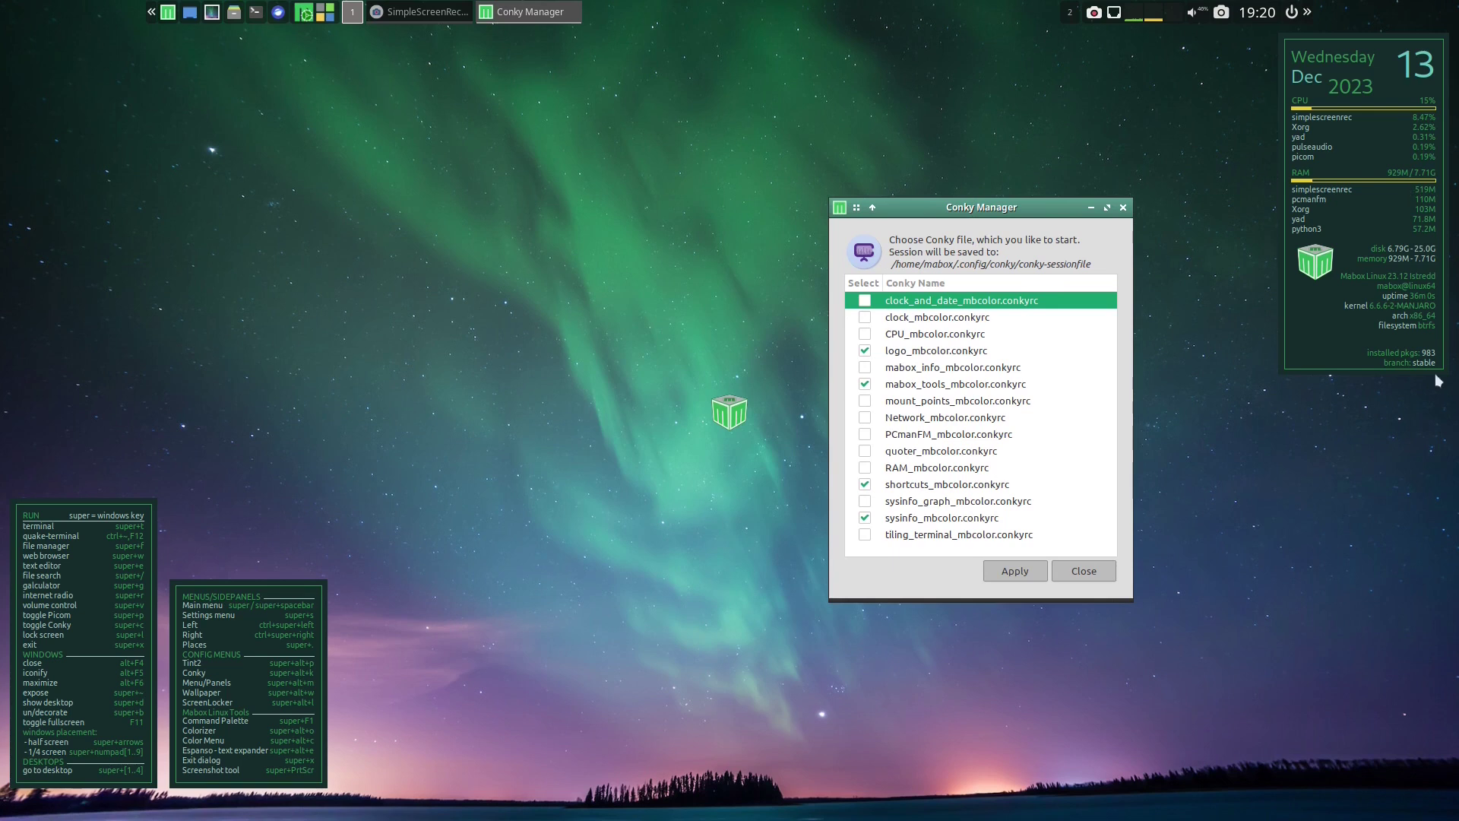
# Untick the logo_mbcolor, shortcuts_mbcolor and mabox_tools_mbcolor conkies and apply the selection
pyautogui.click(873, 350)
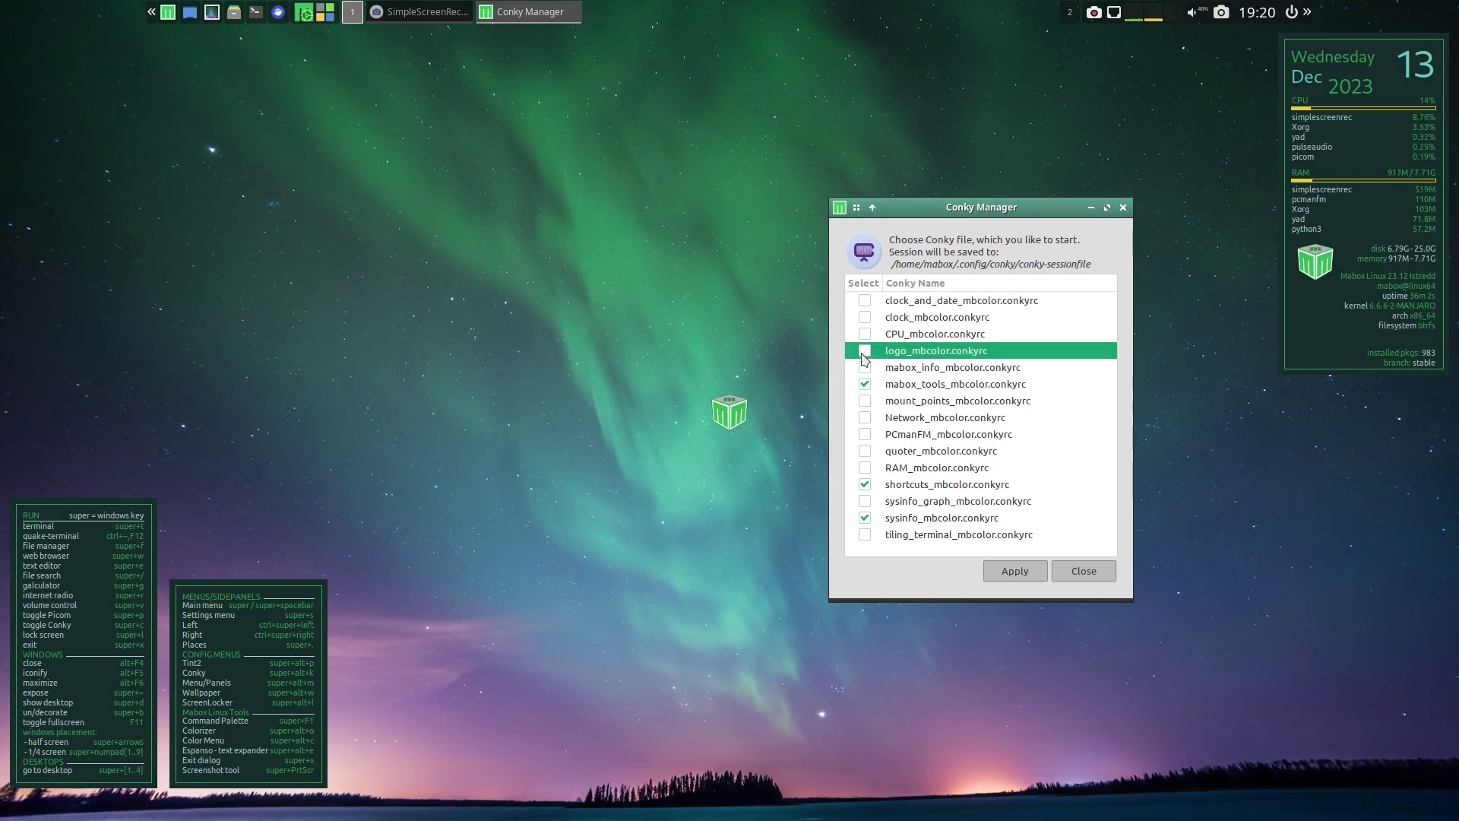
pyautogui.click(866, 486)
pyautogui.click(866, 385)
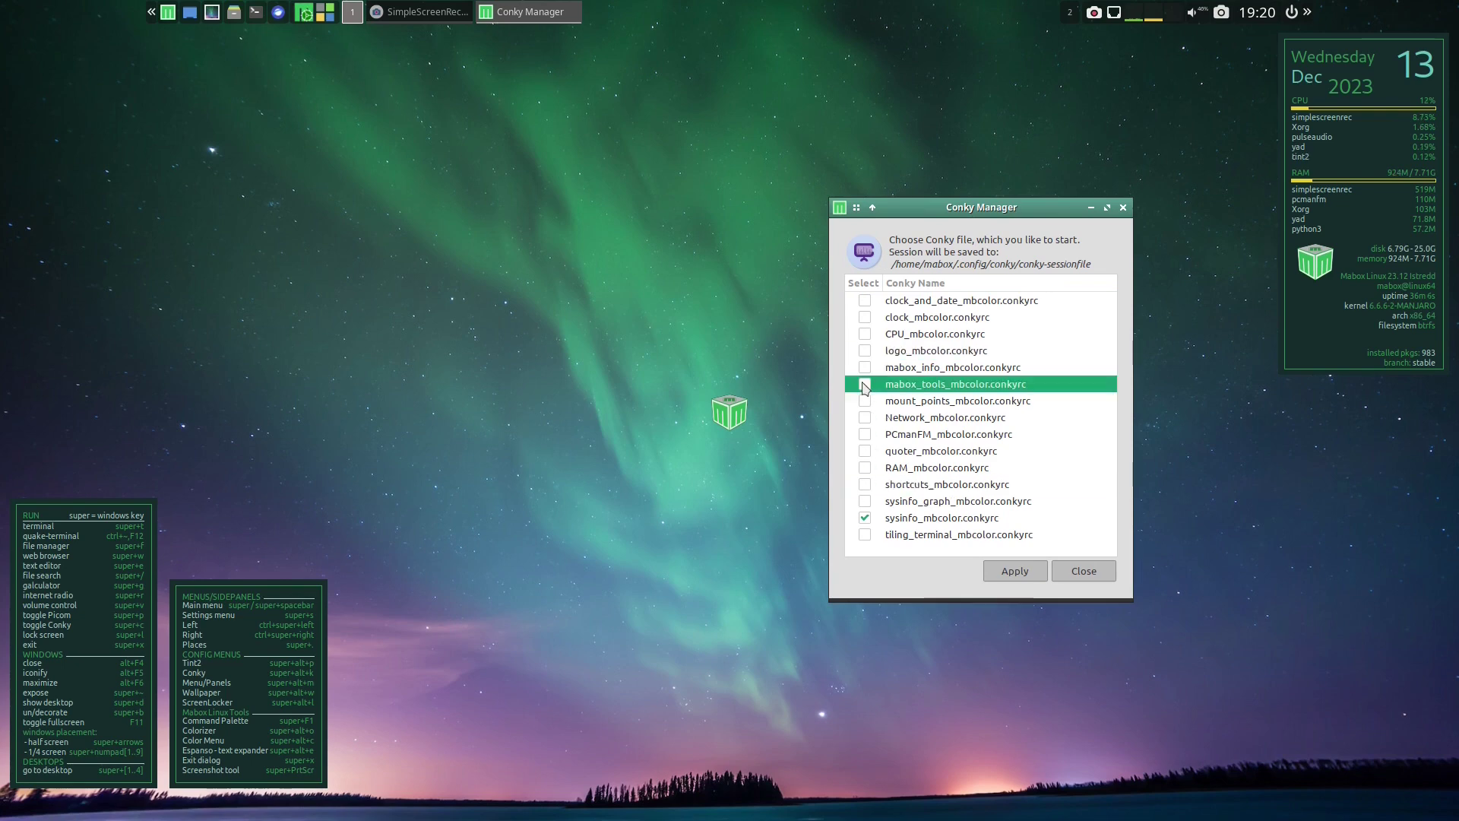
pyautogui.click(1015, 574)
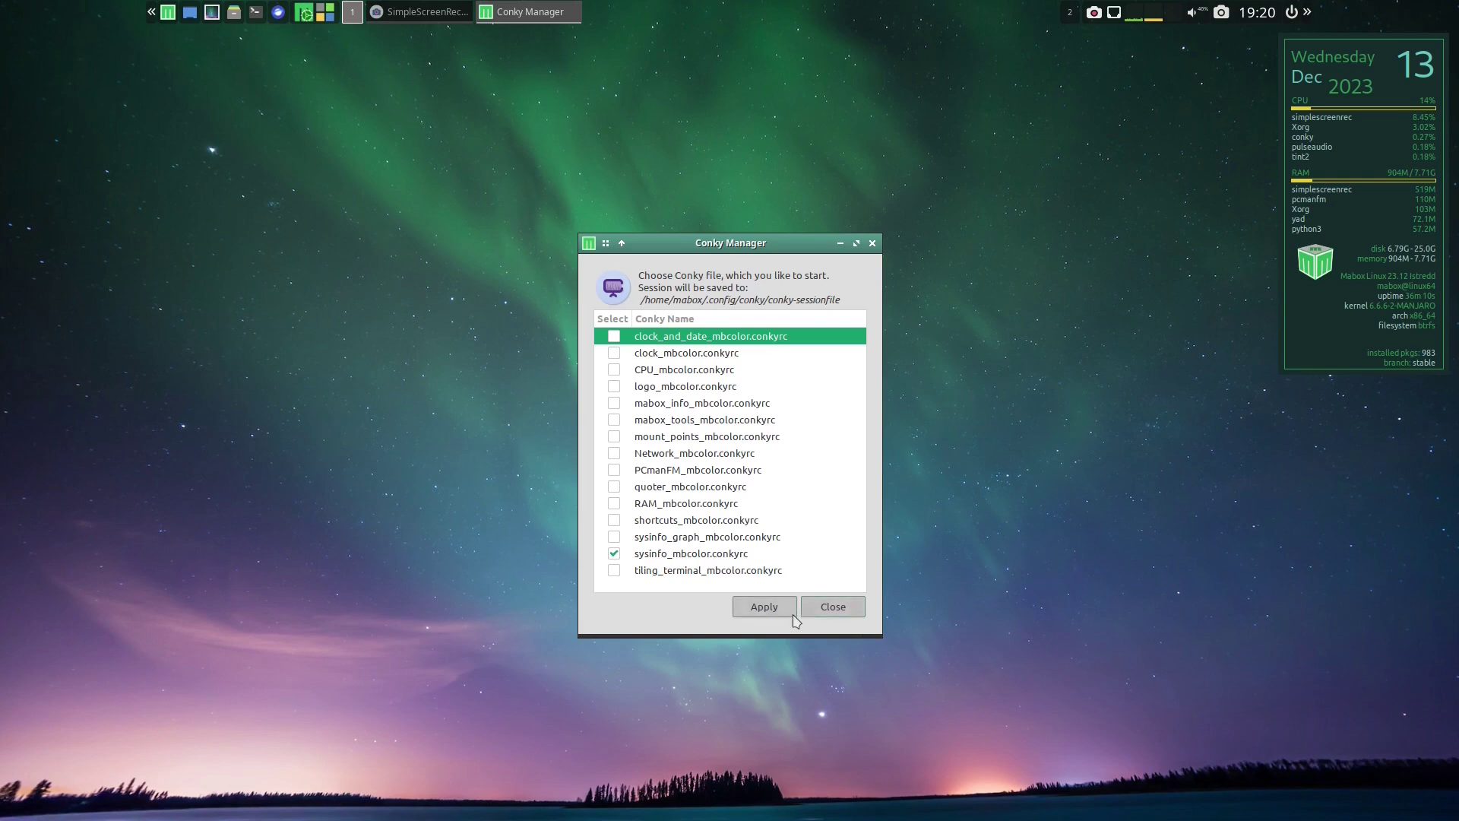
pyautogui.click(786, 608)
pyautogui.rightClick(495, 99)
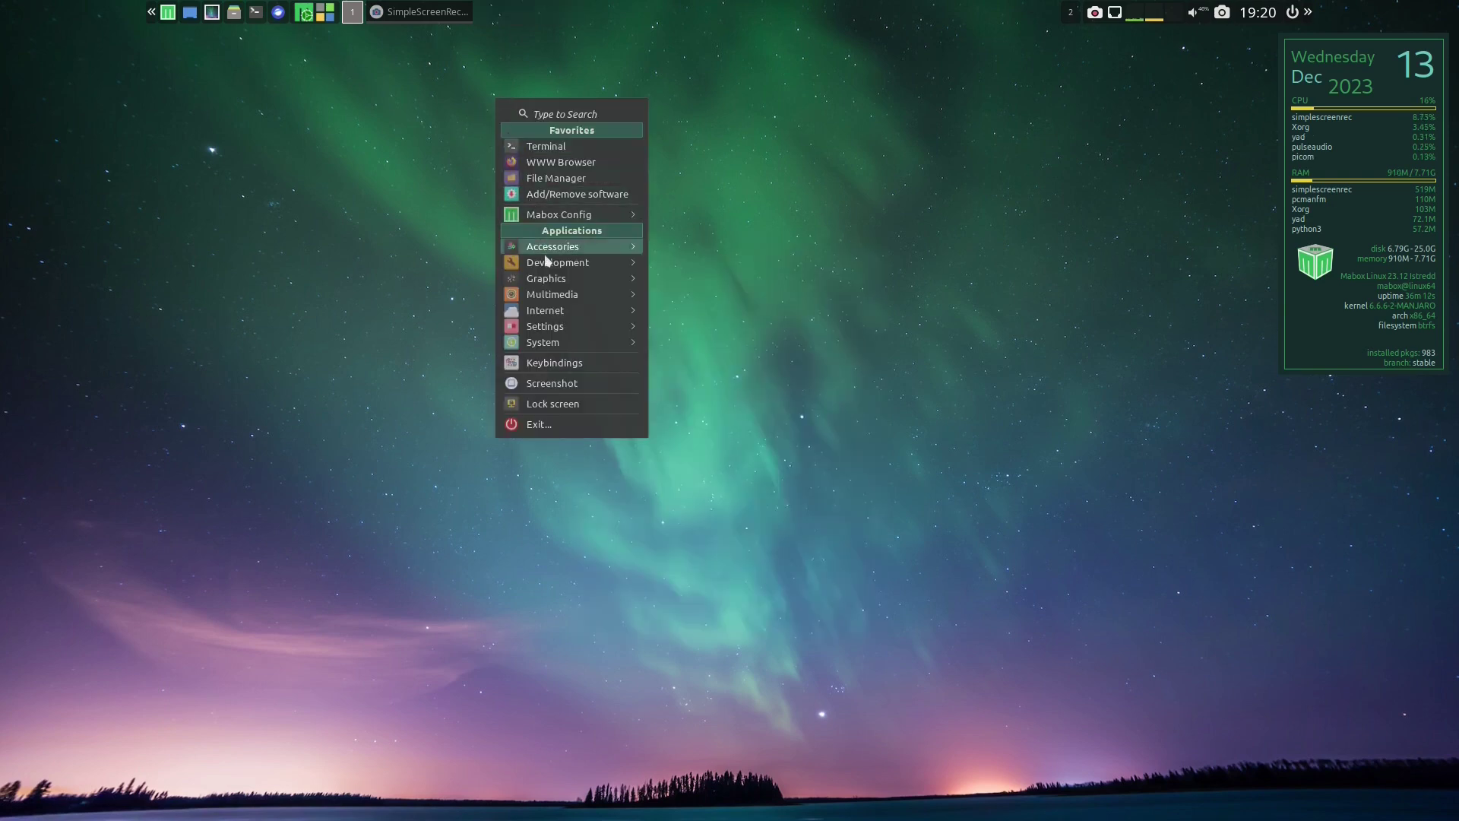
# Stop the Tint2 panel's systray hardware monitor graphs
pyautogui.moveTo(635, 216)
pyautogui.moveTo(755, 281)
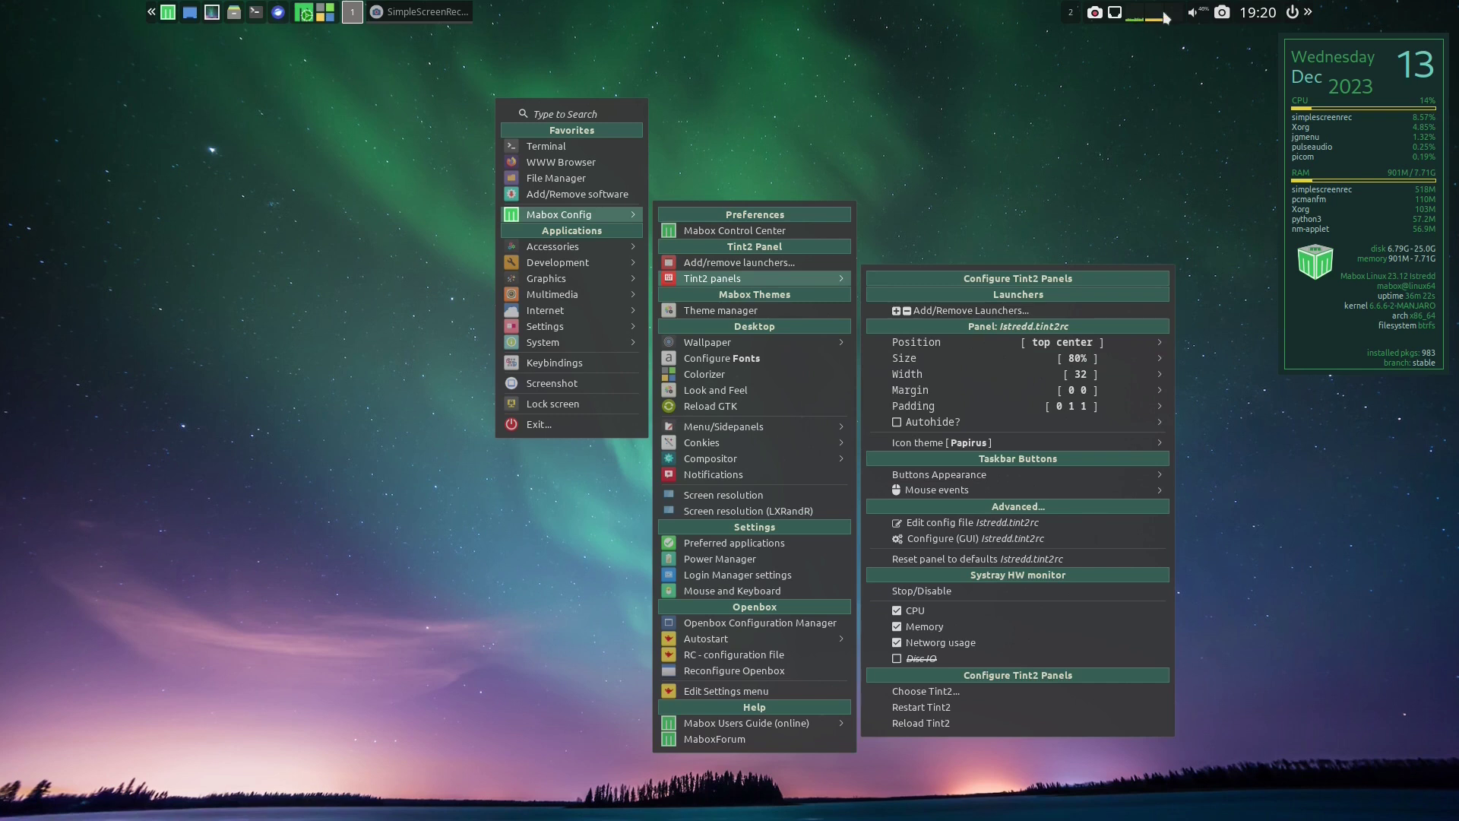
pyautogui.click(899, 624)
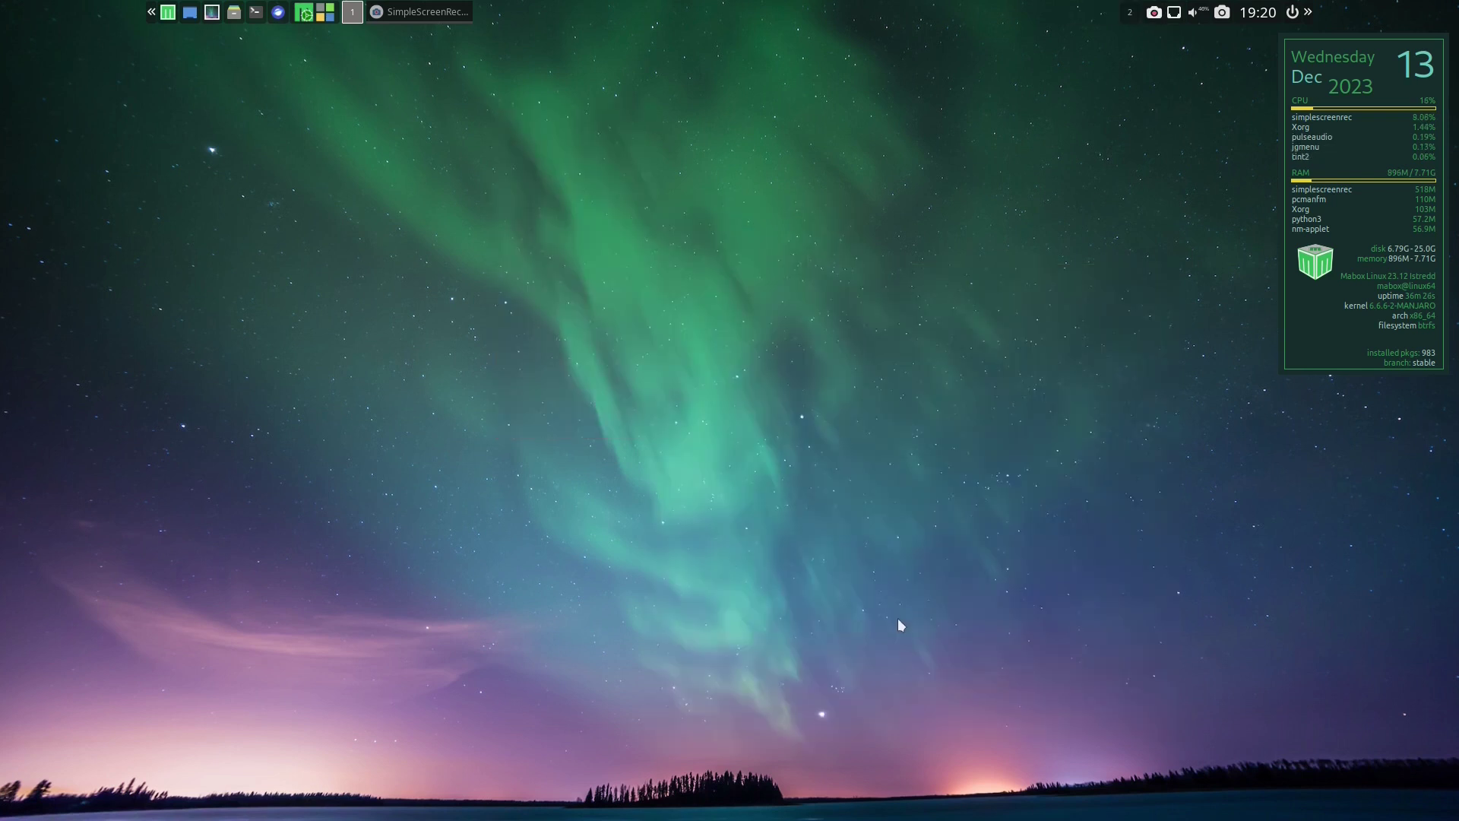
# Turn off the Memory graph of the systray hardware monitor
pyautogui.rightClick(710, 360)
pyautogui.moveTo(765, 502)
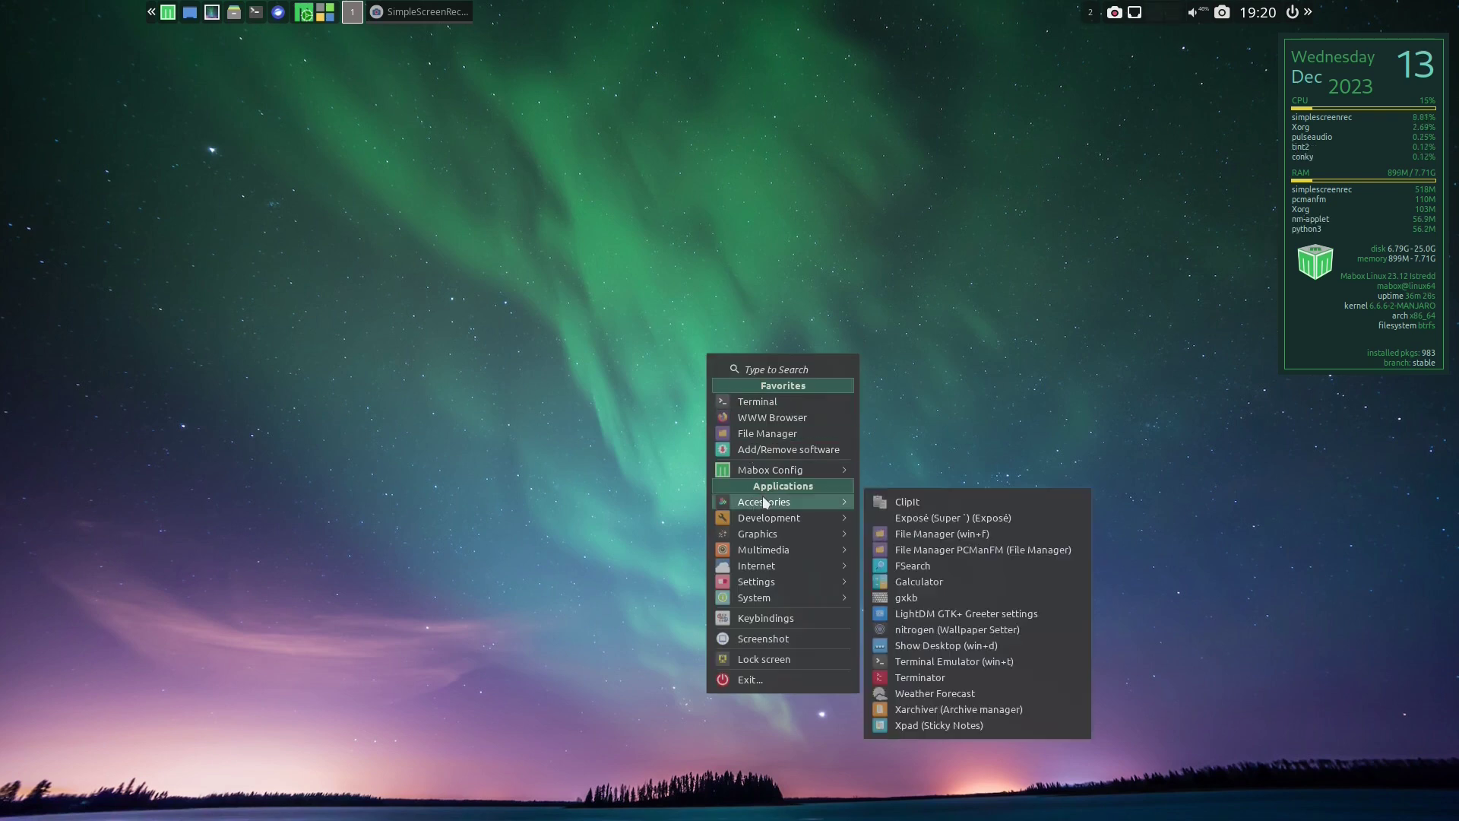
pyautogui.moveTo(798, 473)
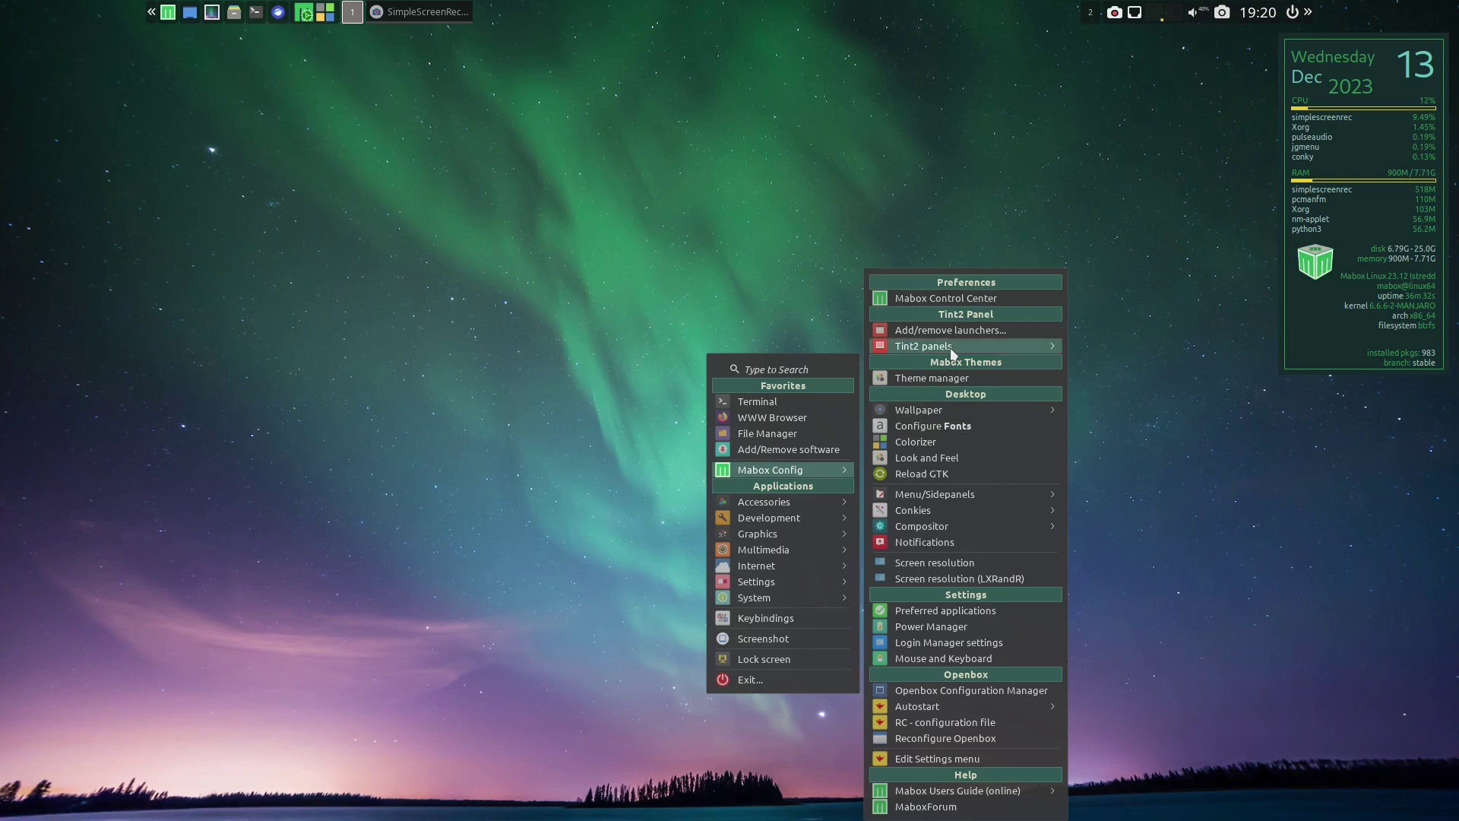
pyautogui.moveTo(1005, 343)
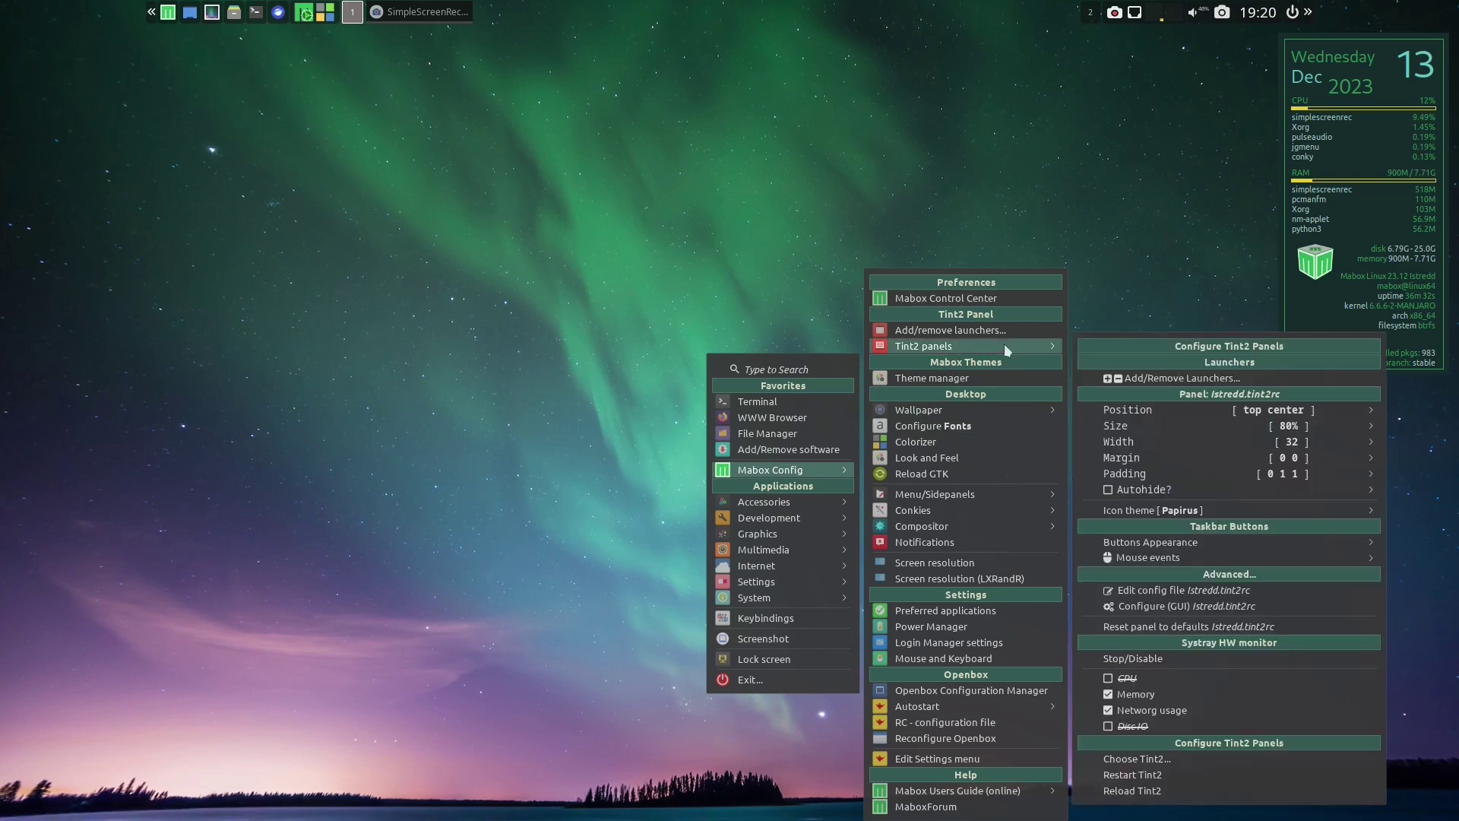
pyautogui.click(1111, 693)
pyautogui.click(608, 269)
# Untick Networg usage in the systray hardware monitor settings
pyautogui.rightClick(611, 252)
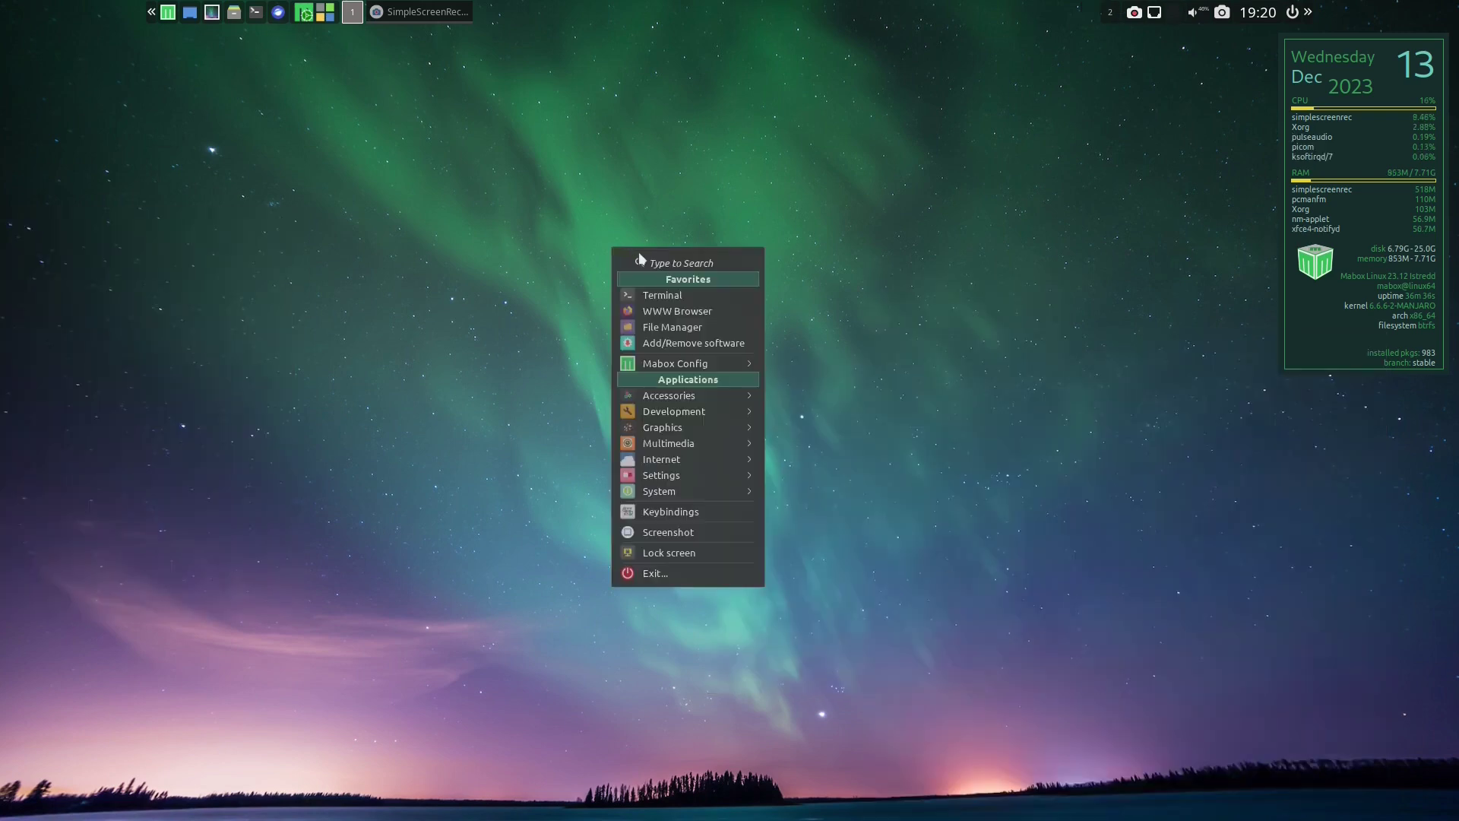
pyautogui.moveTo(681, 362)
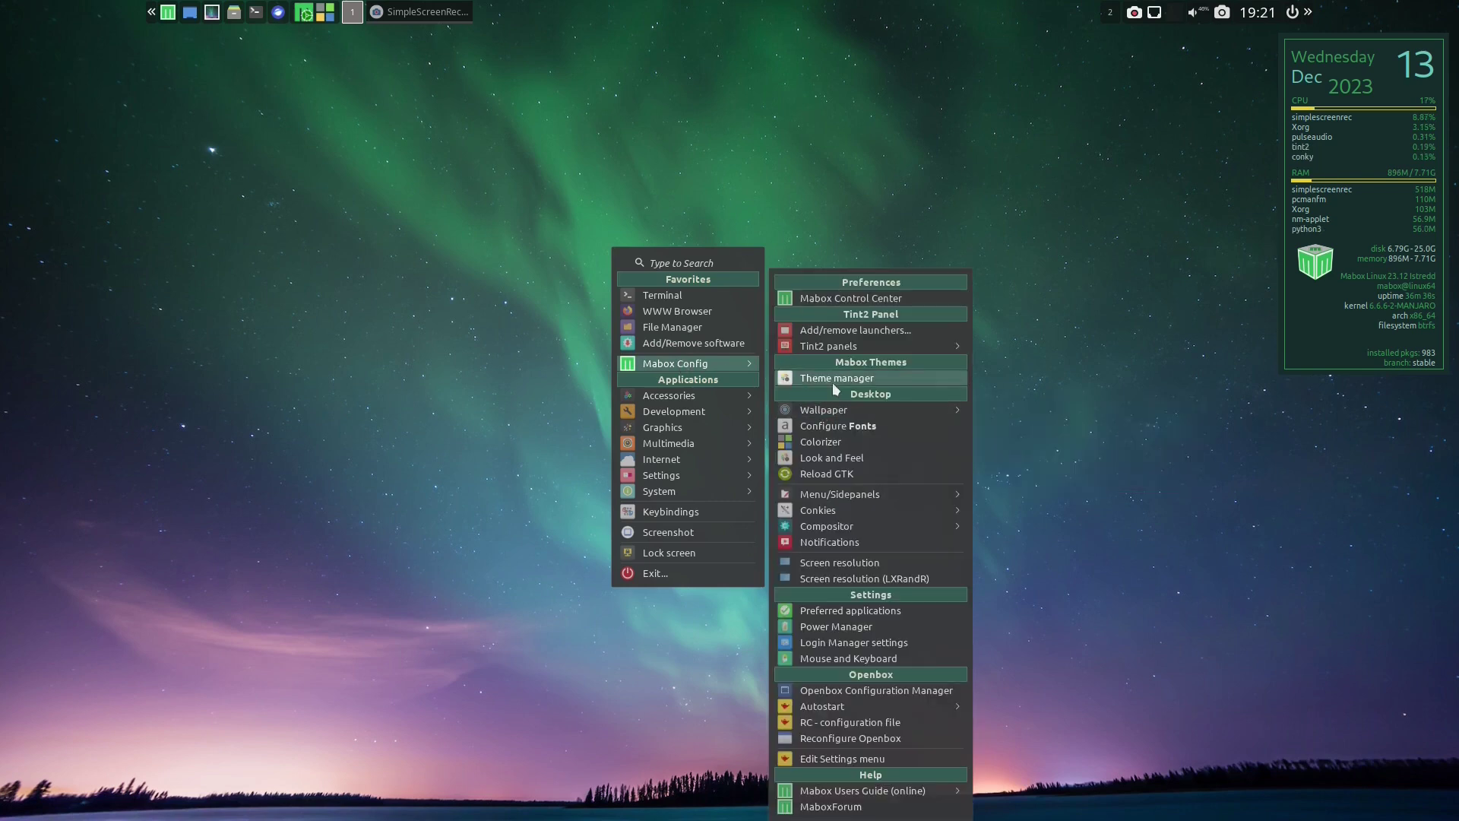
pyautogui.moveTo(851, 354)
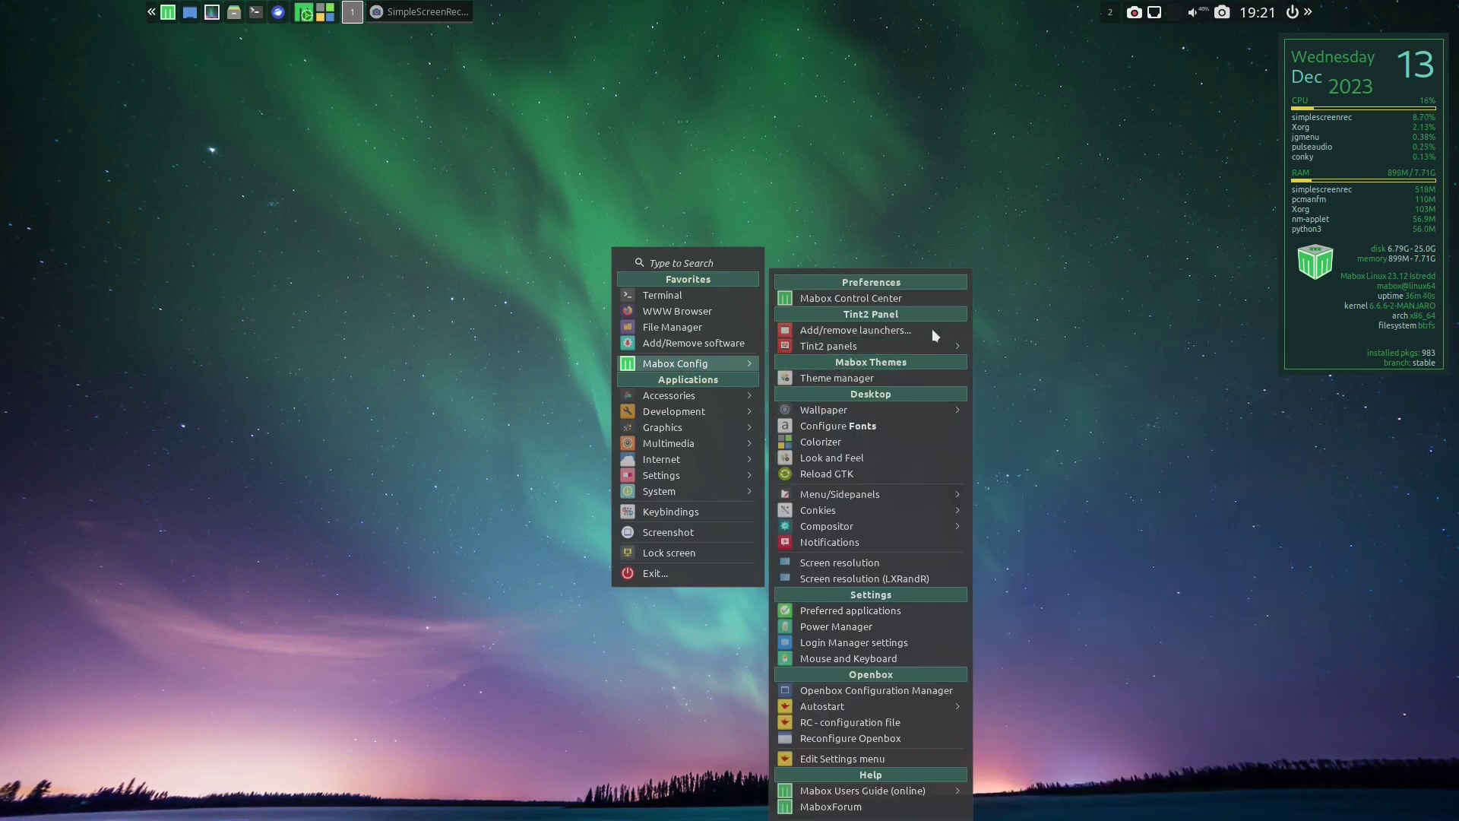
pyautogui.moveTo(923, 350)
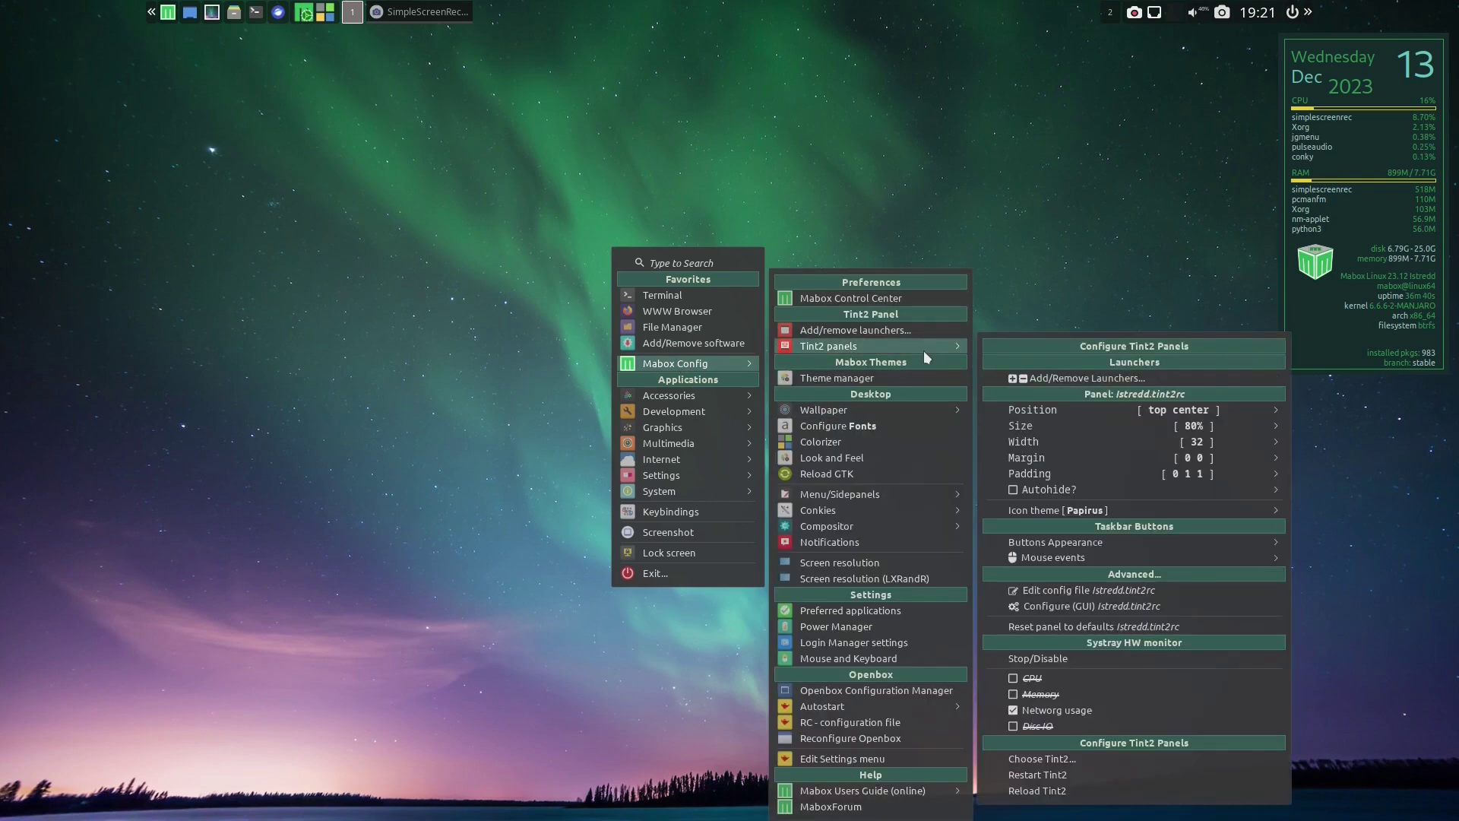
pyautogui.click(1016, 711)
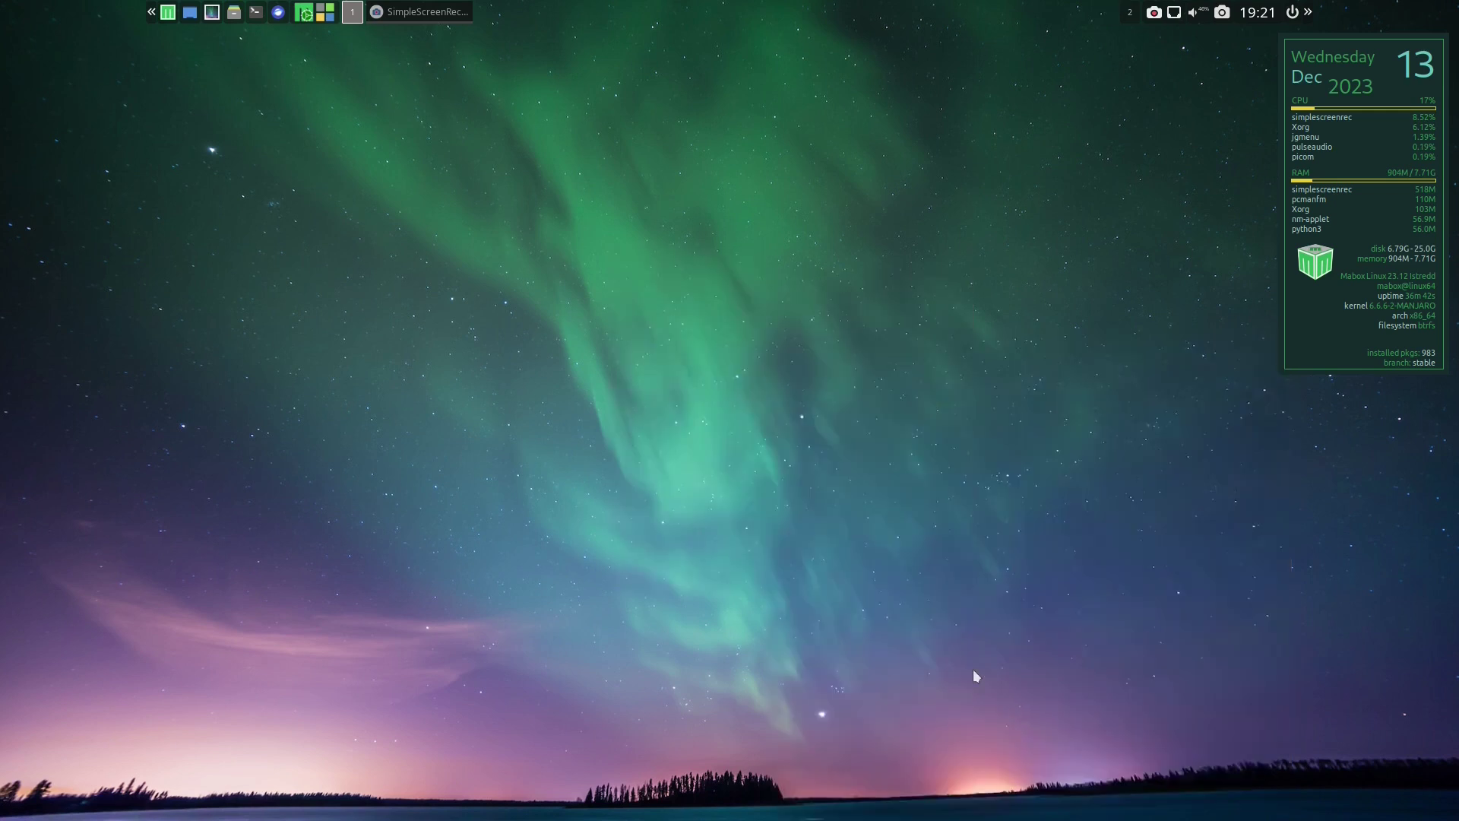
pyautogui.click(570, 204)
pyautogui.rightClick(586, 196)
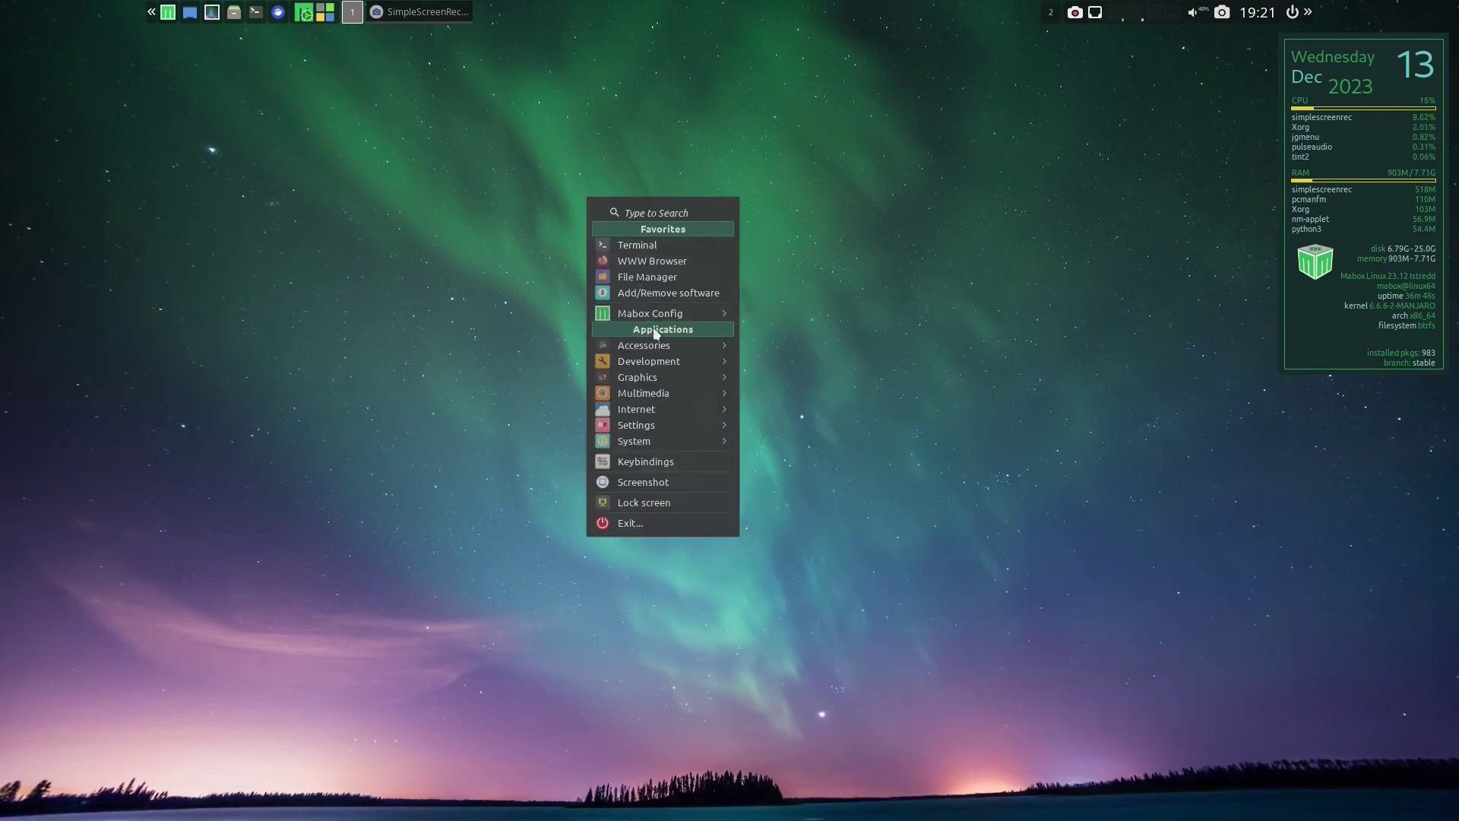
# Turn on autohide for the top tint2 panel through Mabox Config > Tint2 panels
pyautogui.moveTo(670, 311)
pyautogui.moveTo(842, 343)
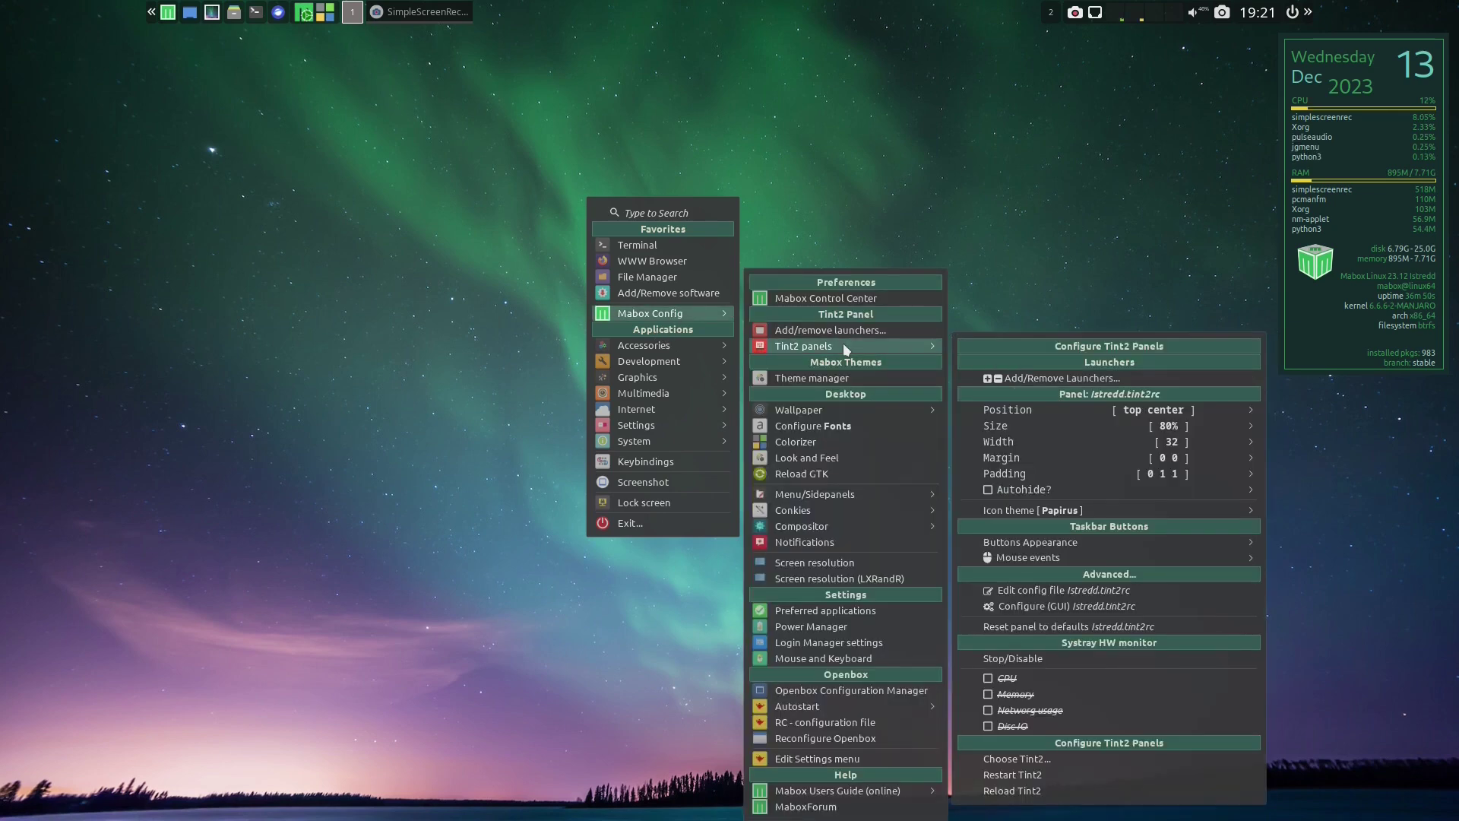
pyautogui.moveTo(1026, 492)
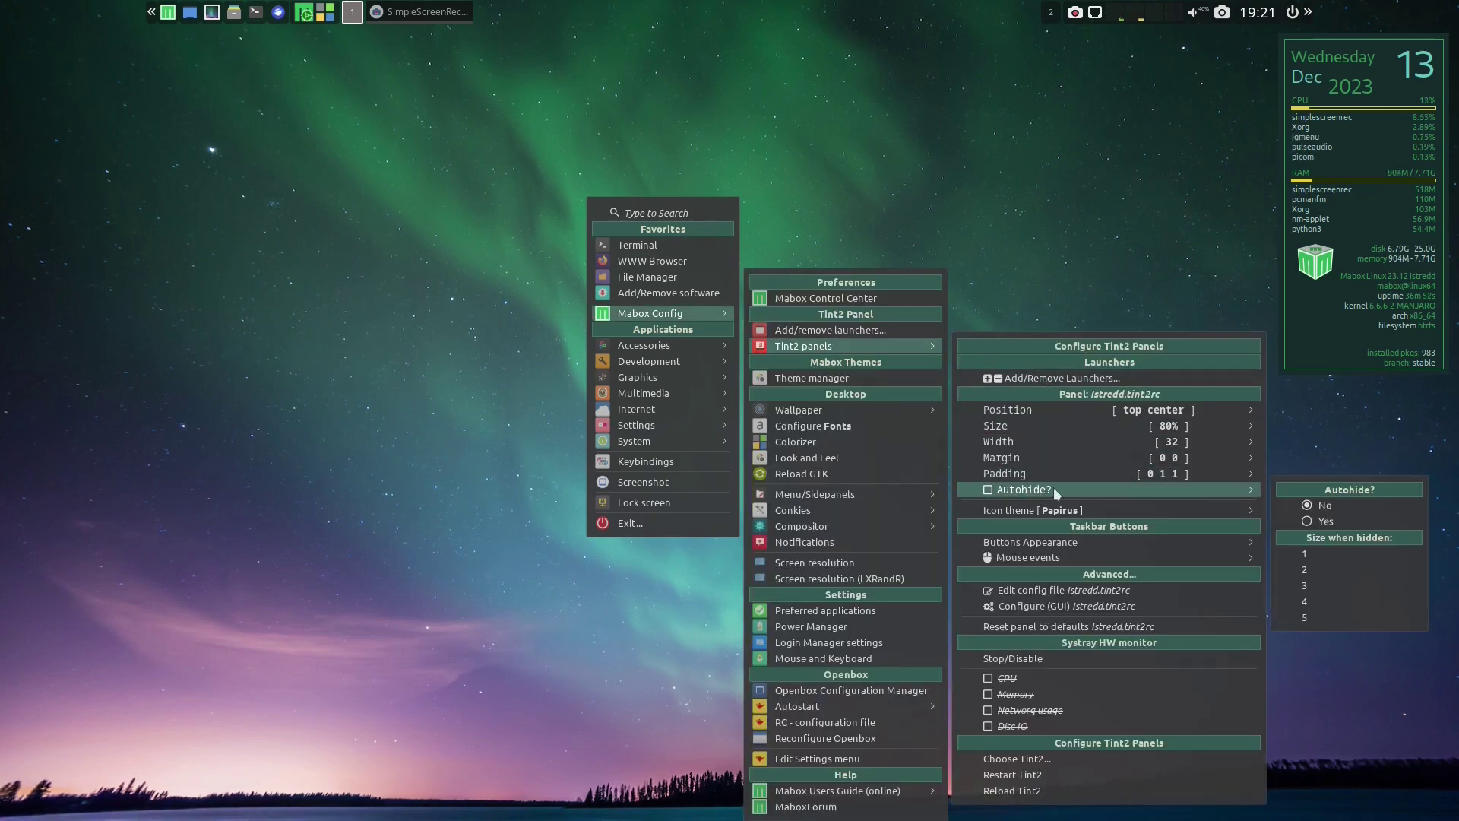
pyautogui.click(1311, 520)
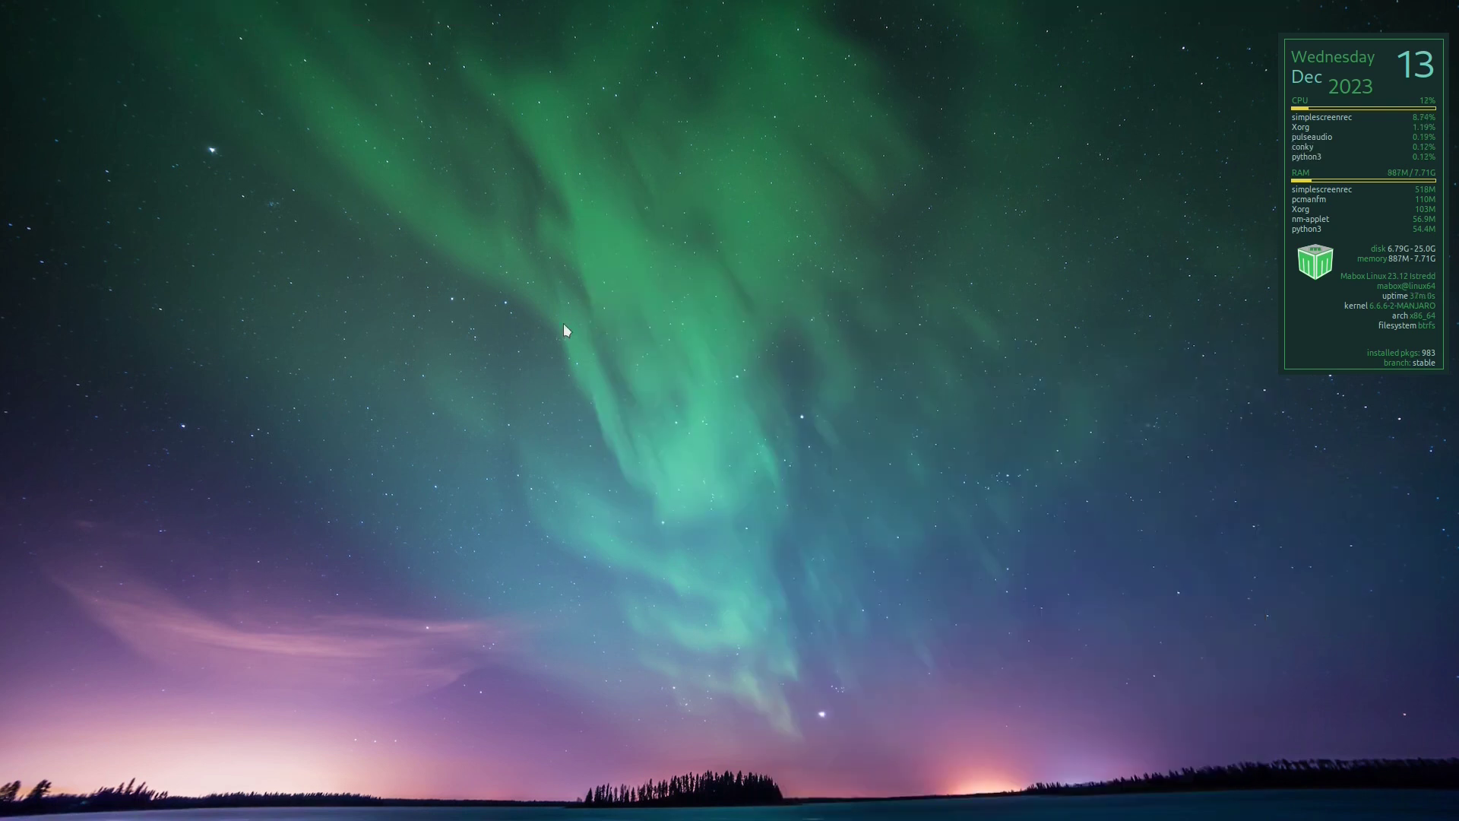
# Reveal the hidden panel at the top edge, launch Firefox from it, then close Firefox
pyautogui.moveTo(511, 4)
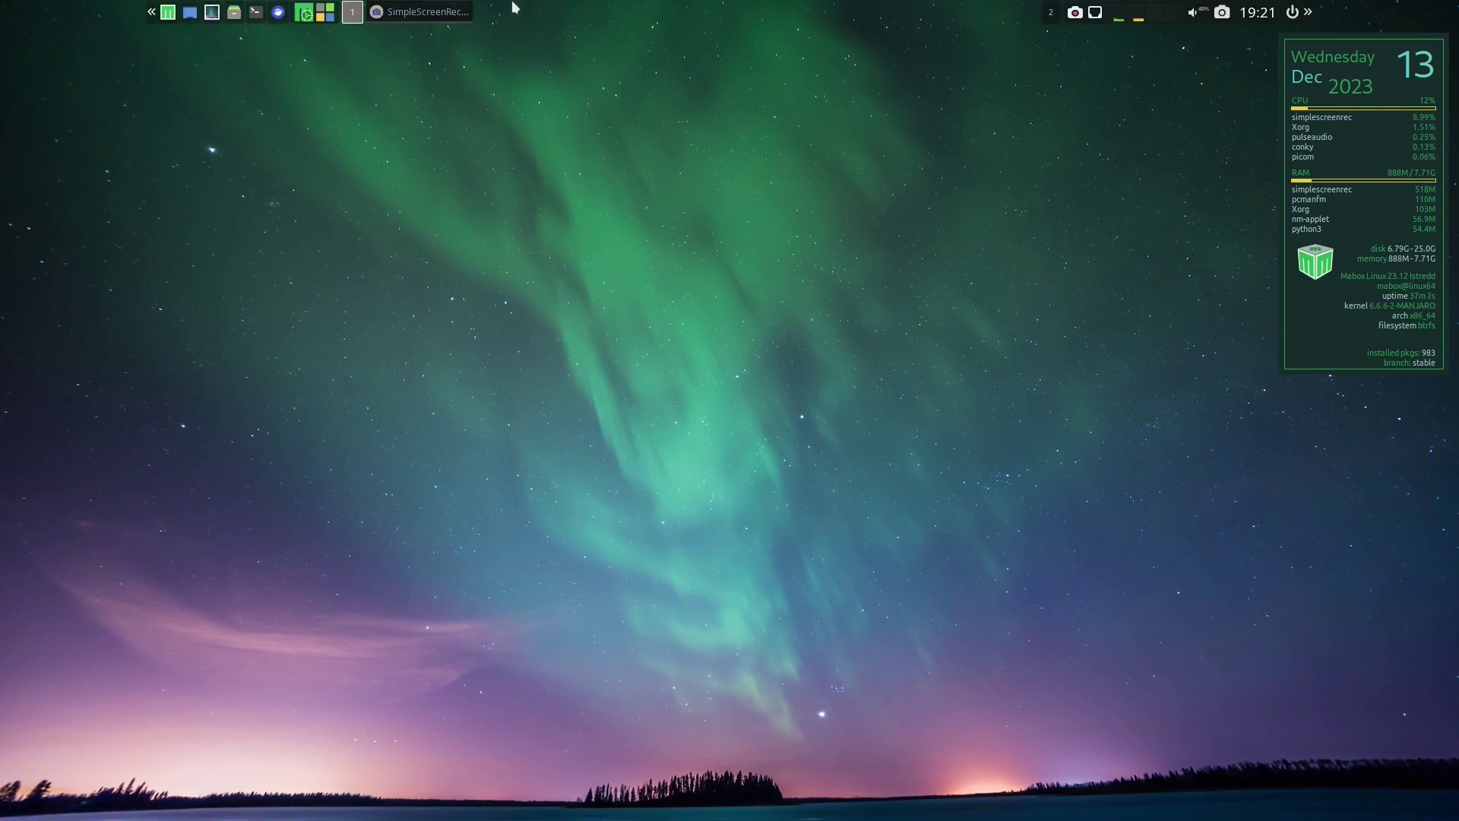
pyautogui.click(280, 12)
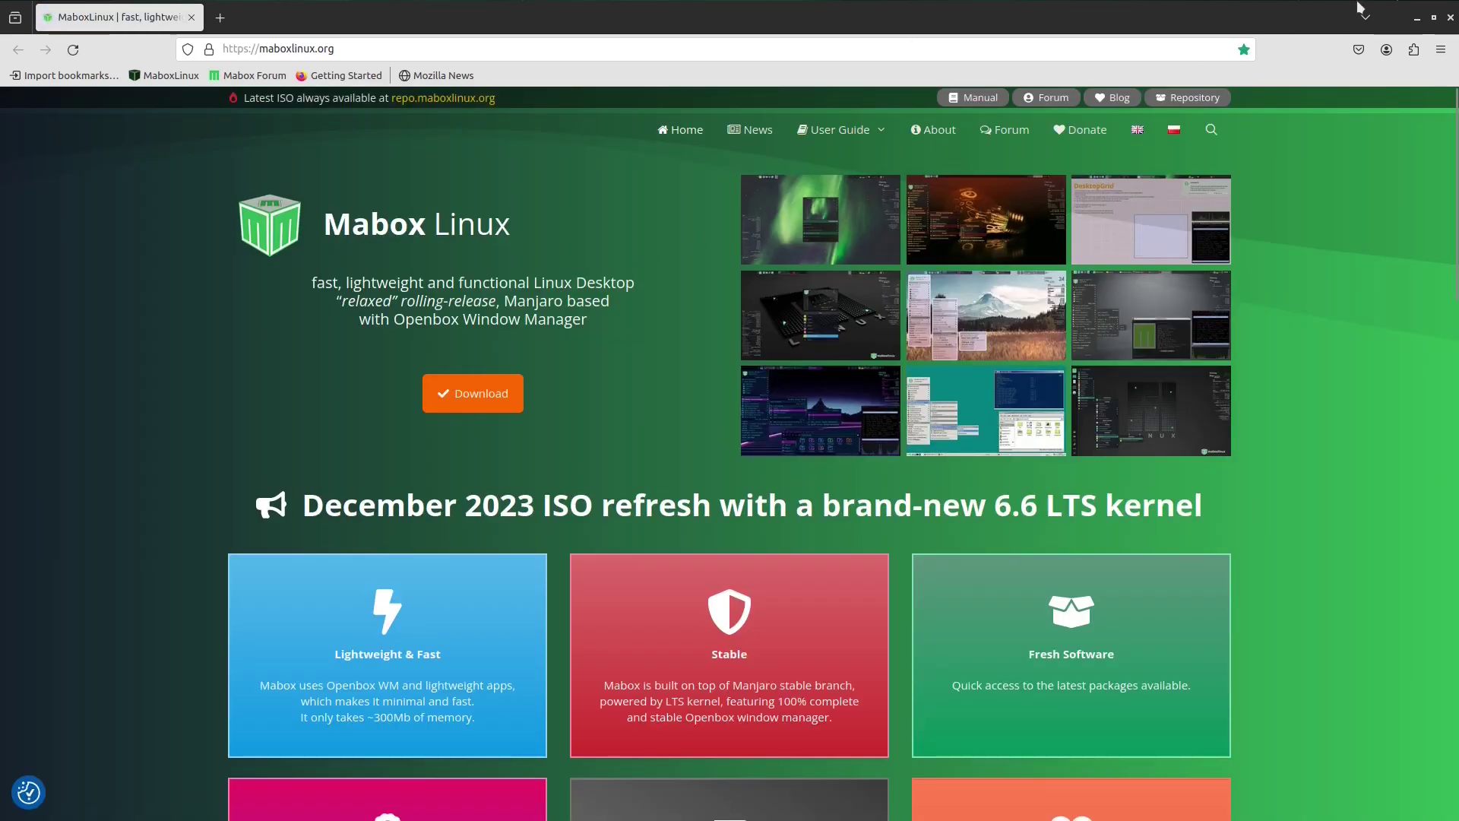
pyautogui.click(1450, 18)
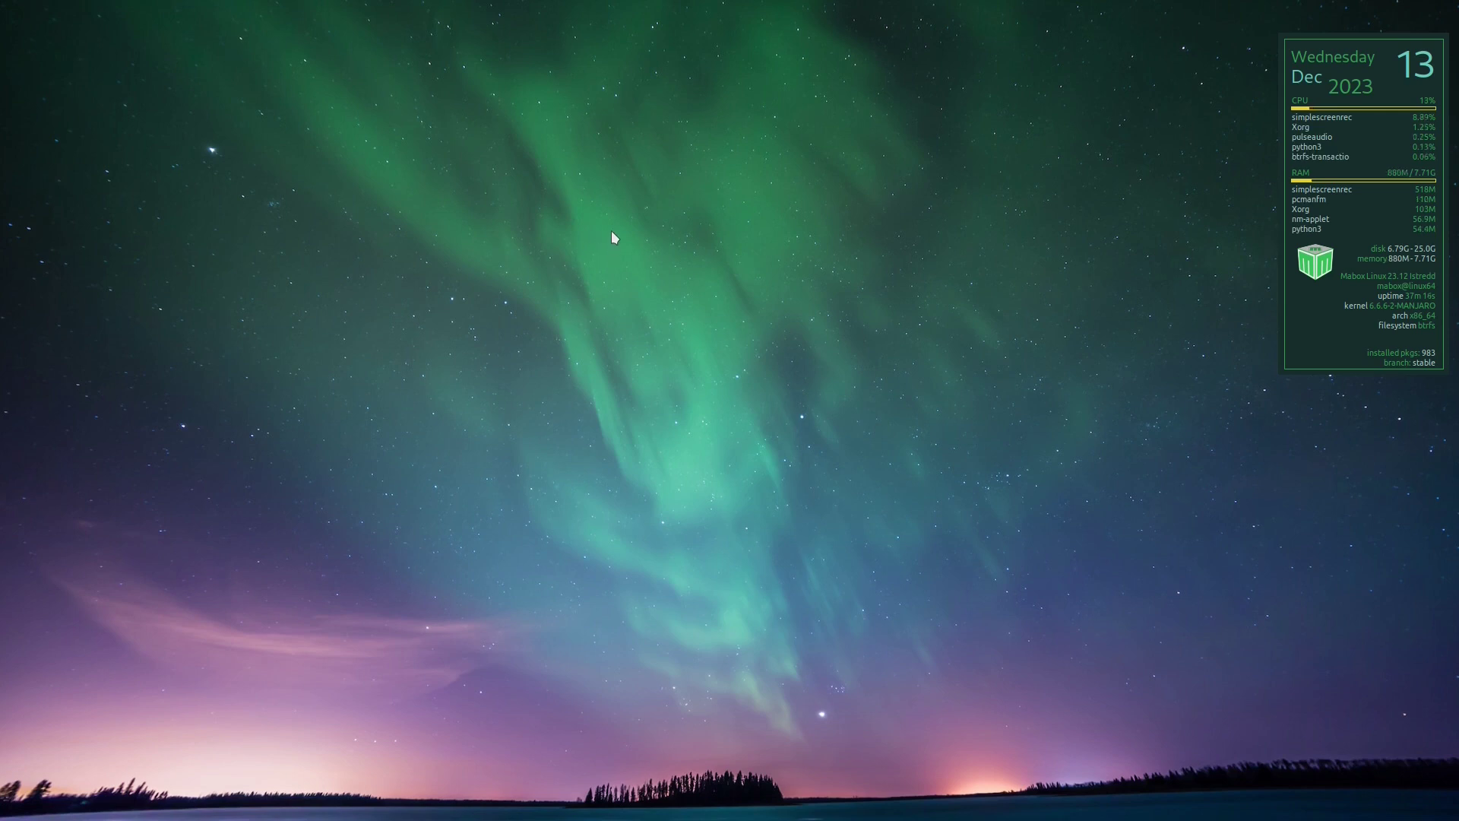
pyautogui.moveTo(549, 4)
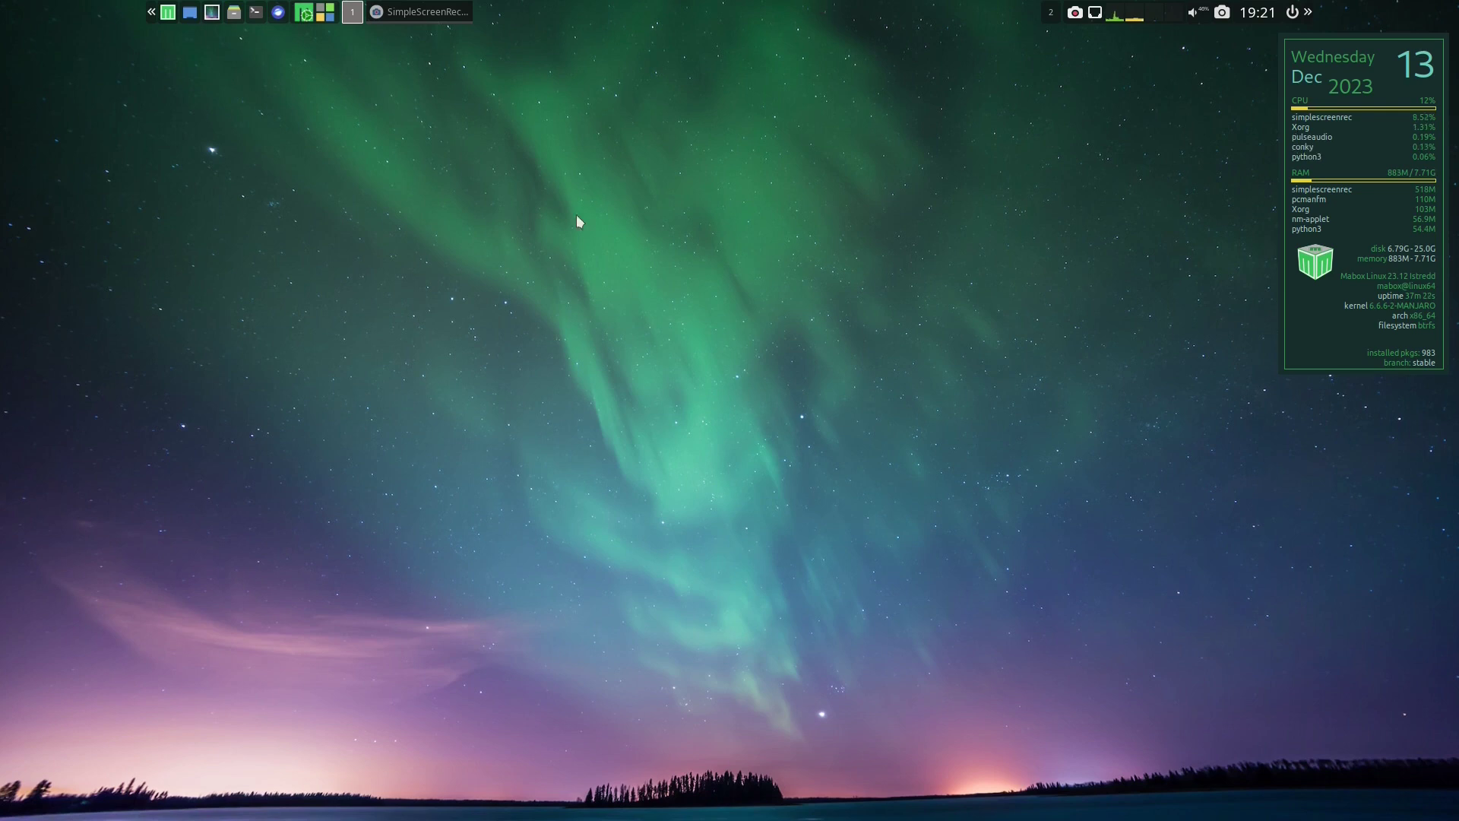
# Search the desktop menu for 'gean', then browse the Multimedia, Internet and Settings submenus
pyautogui.rightClick(299, 127)
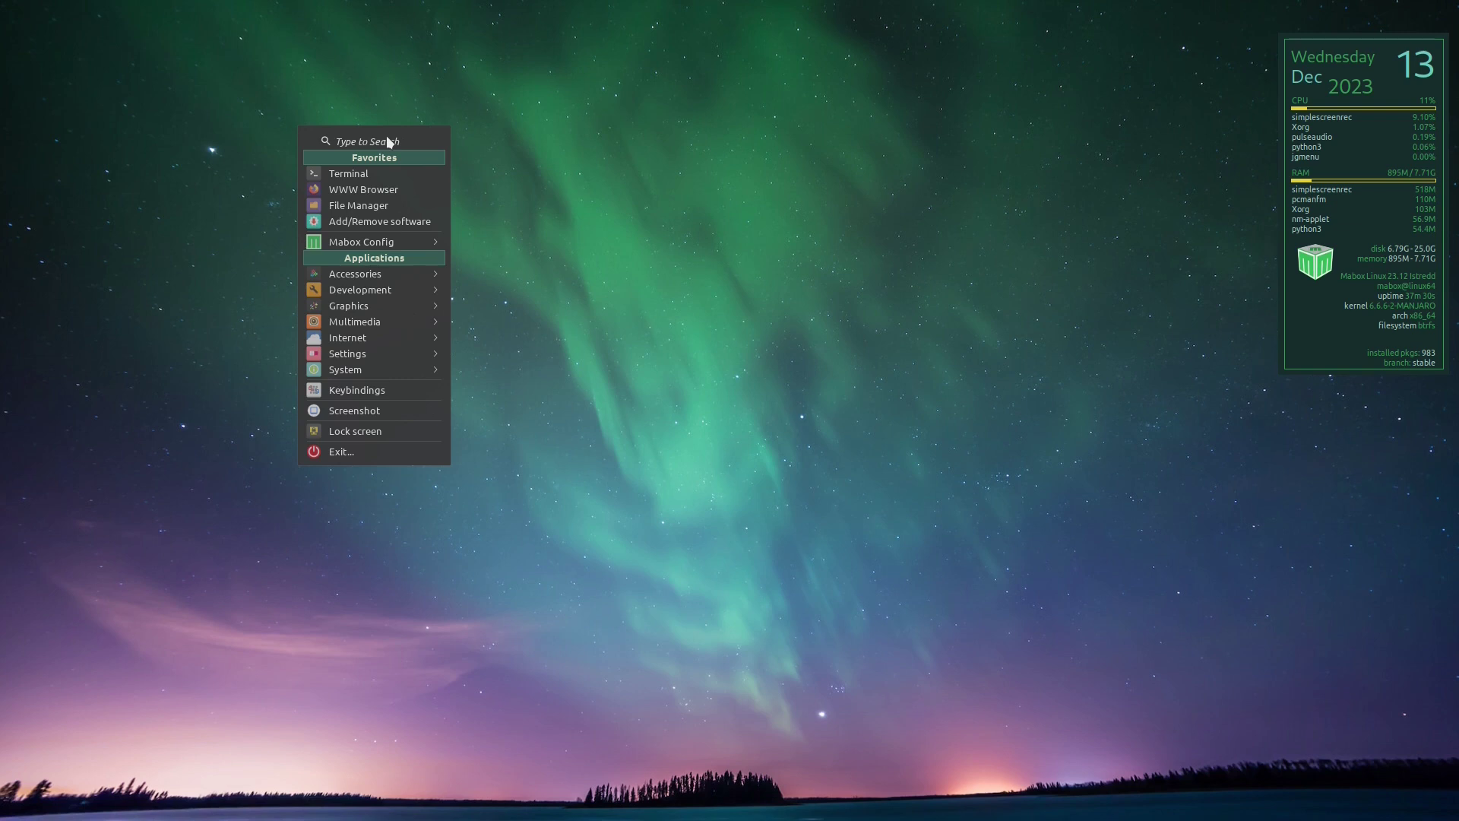
pyautogui.write('geany')
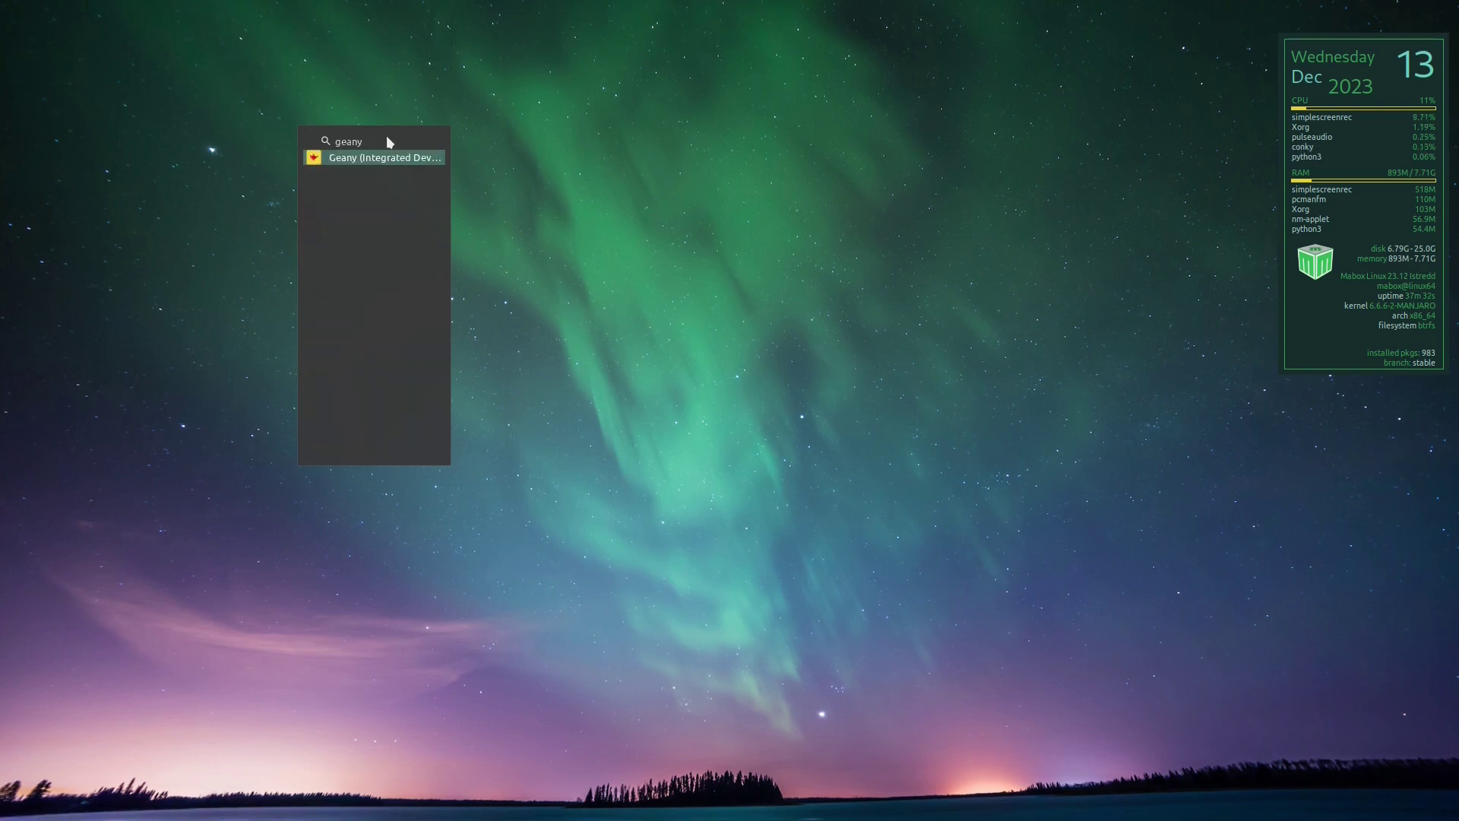
pyautogui.rightClick(503, 199)
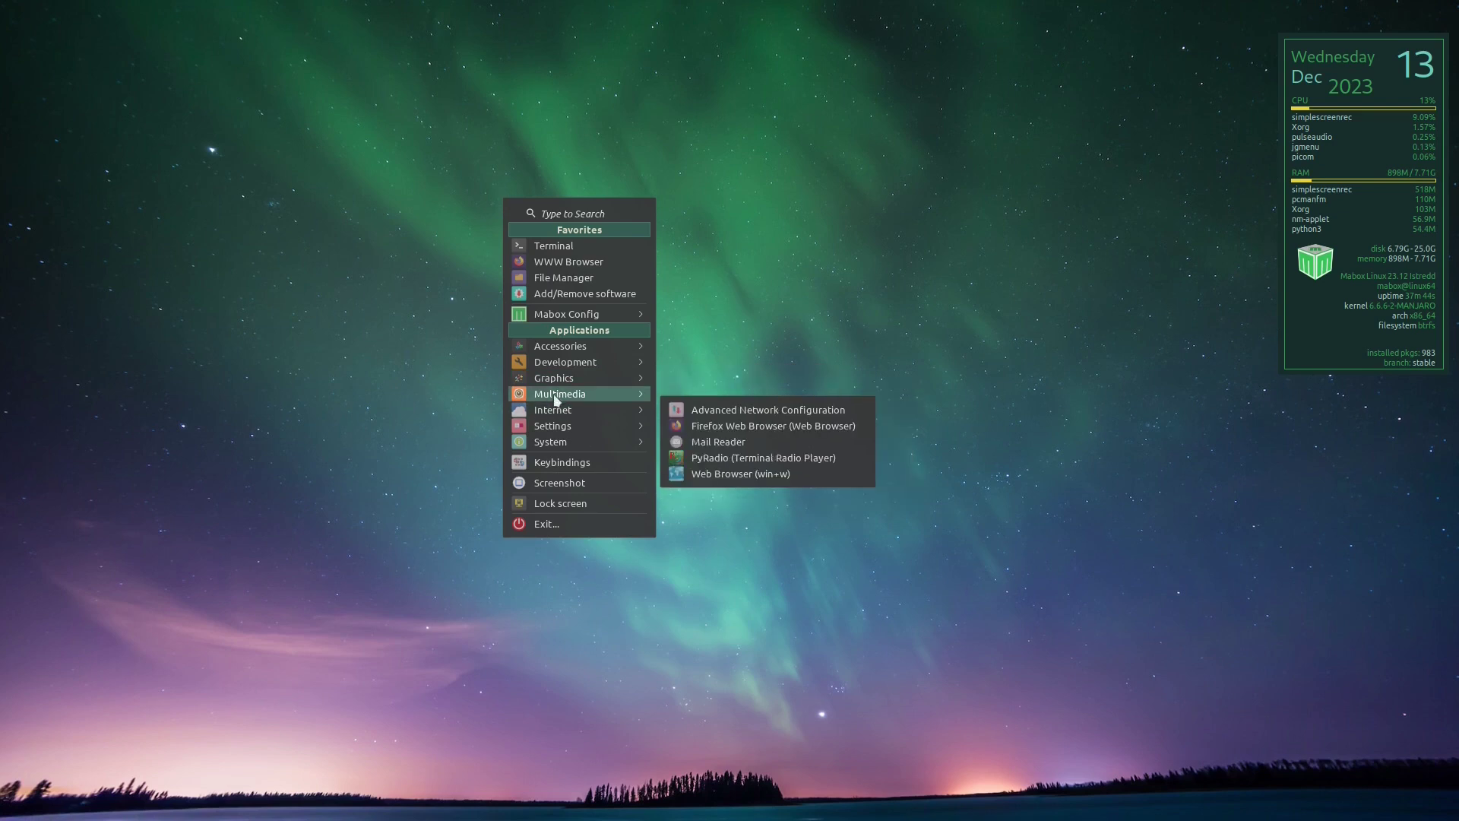
pyautogui.moveTo(554, 394)
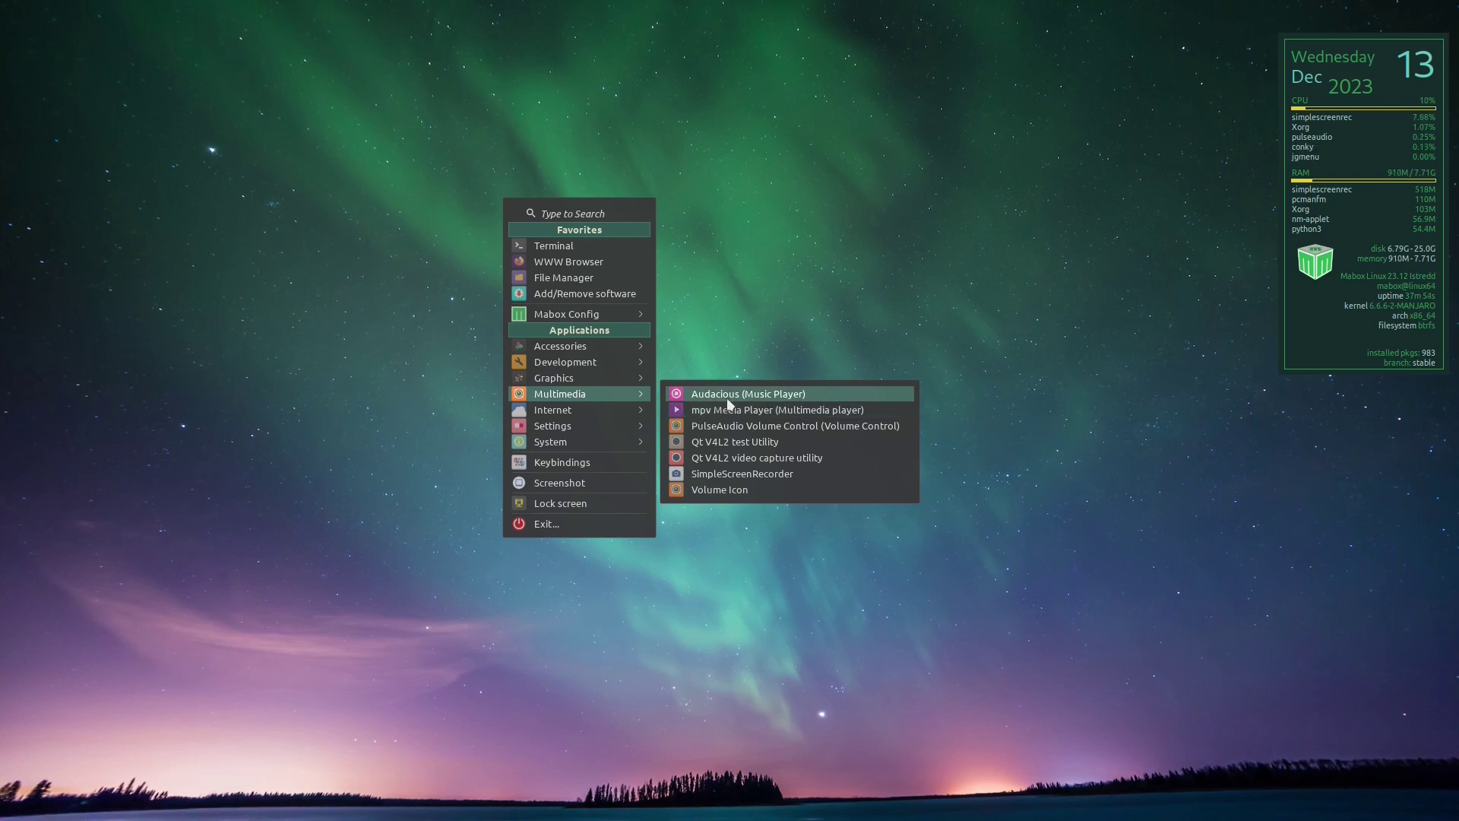
pyautogui.moveTo(631, 410)
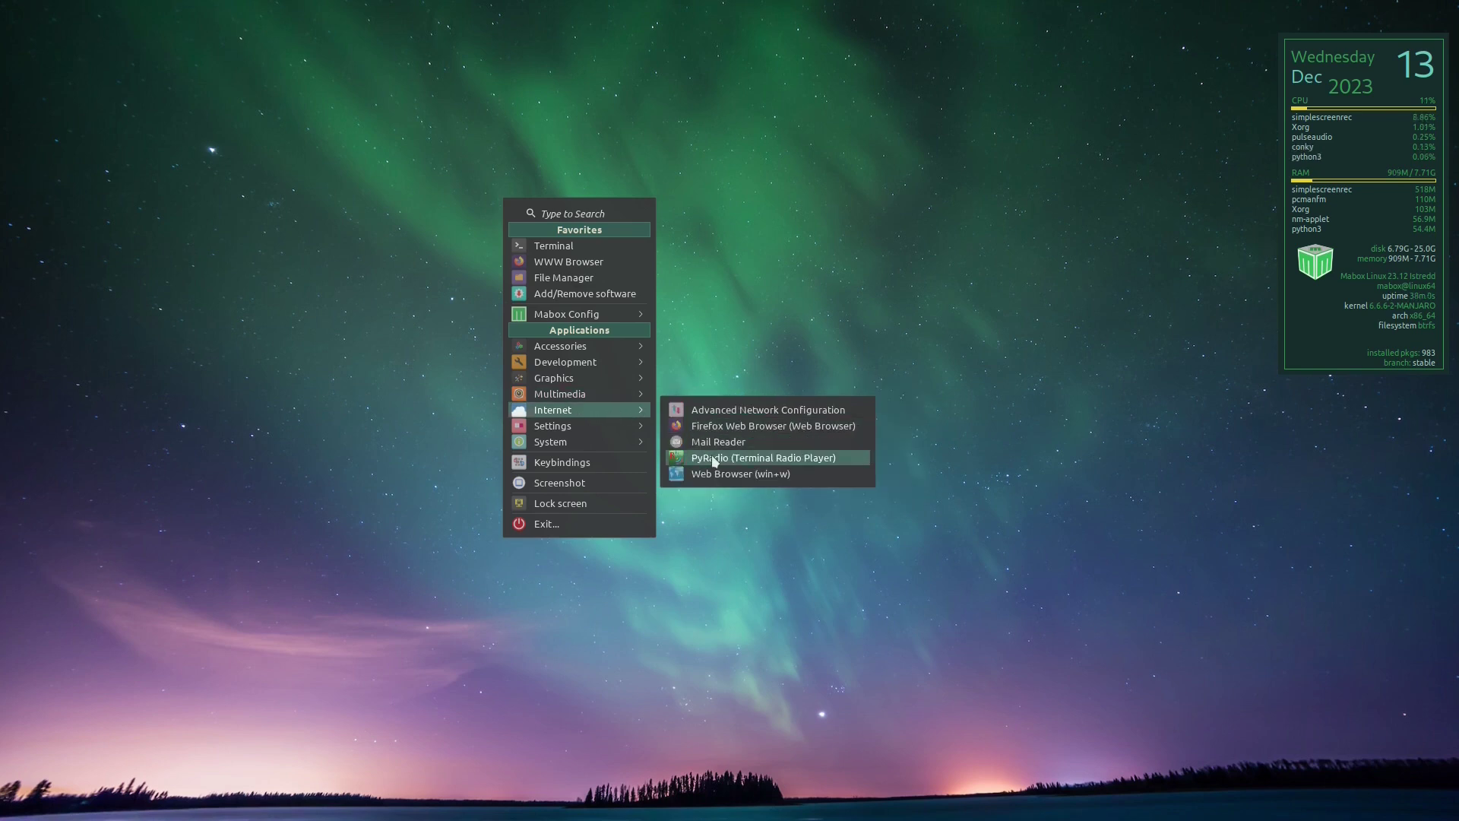
pyautogui.moveTo(617, 433)
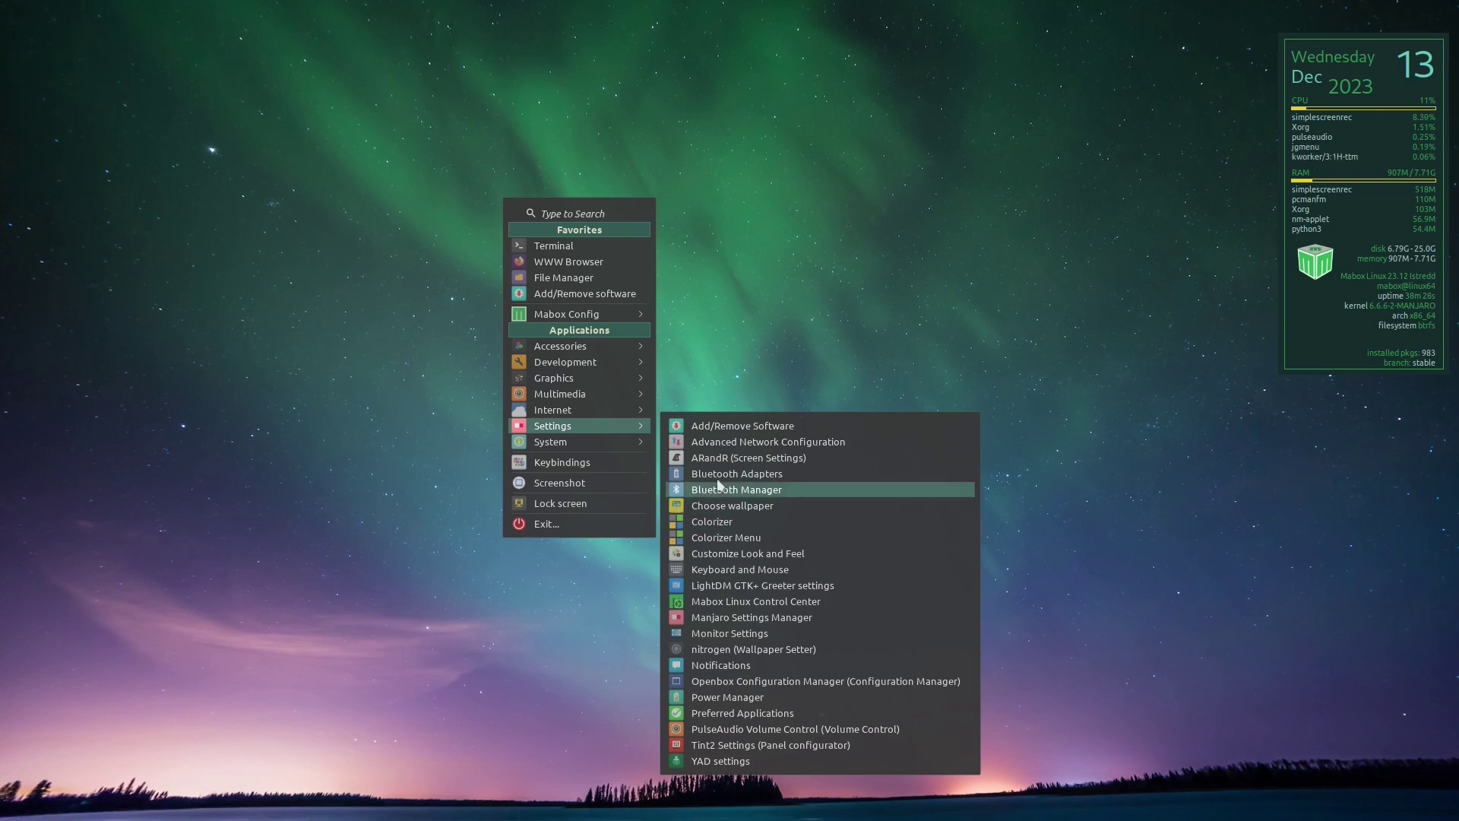
pyautogui.click(440, 178)
# Reopen the desktop menu repeatedly to browse Accessories, Graphics, System and Mabox Config submenus
pyautogui.rightClick(440, 178)
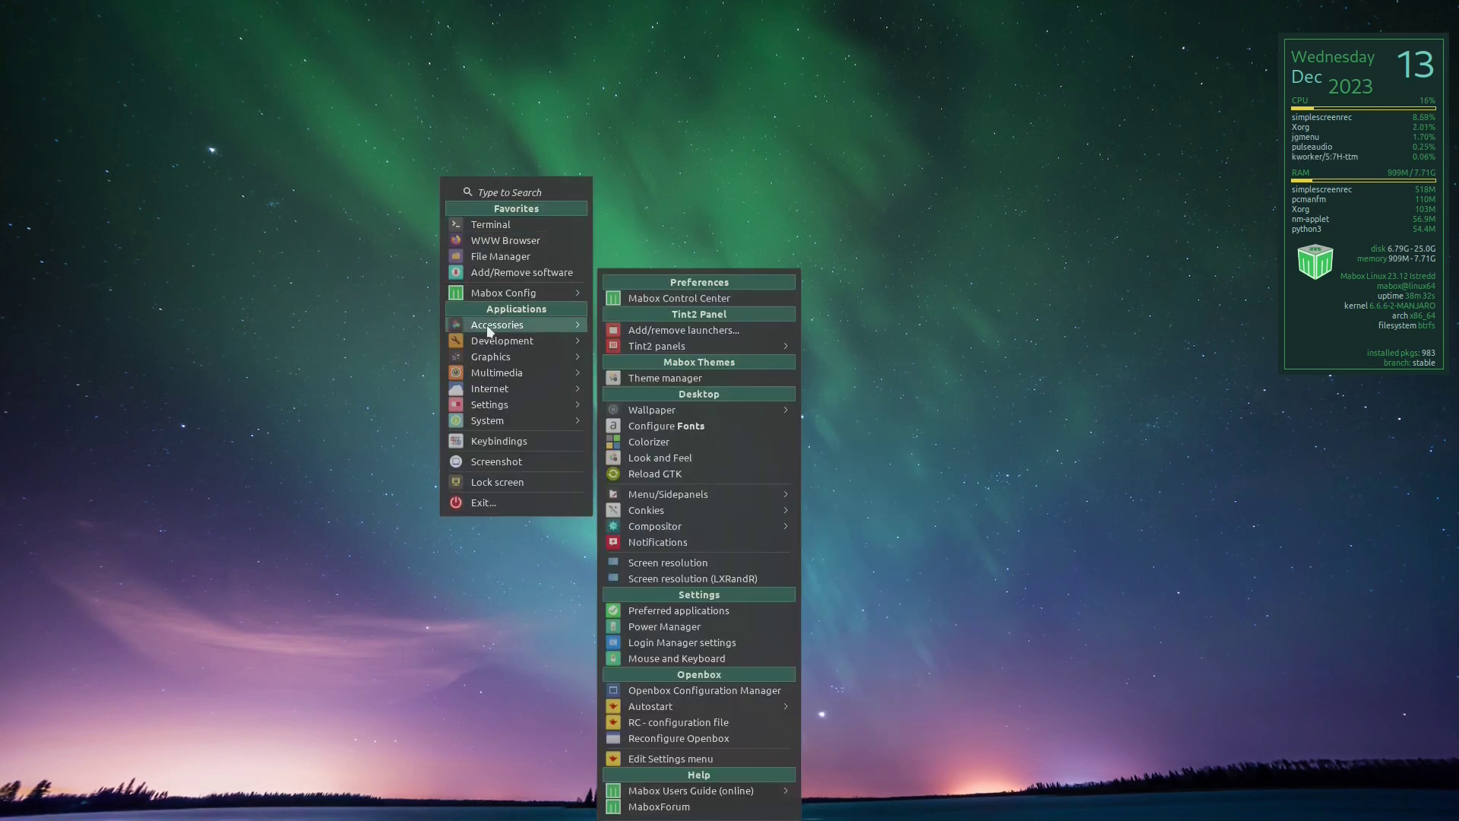
pyautogui.moveTo(488, 327)
pyautogui.moveTo(508, 404)
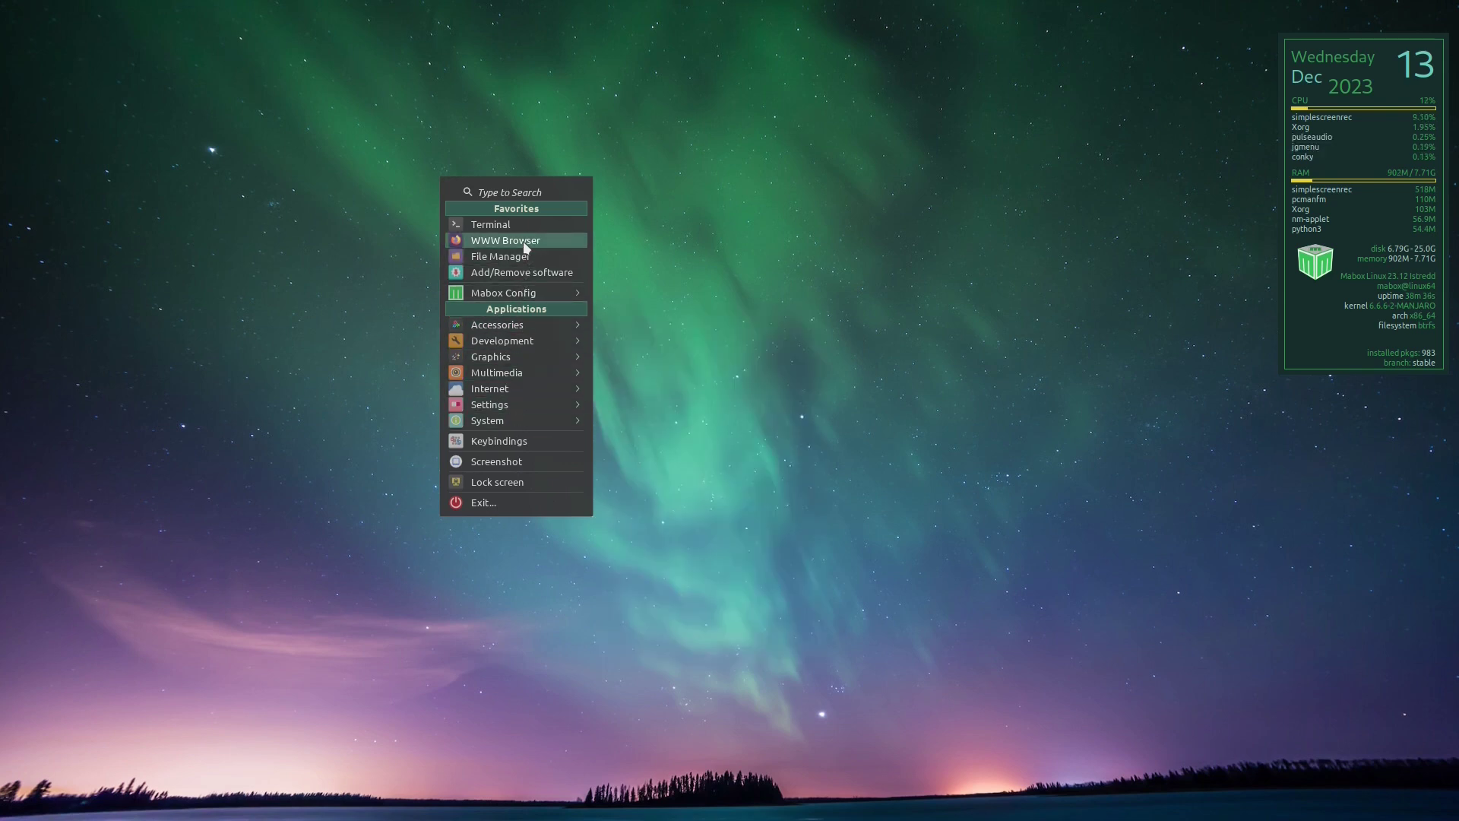
pyautogui.moveTo(546, 295)
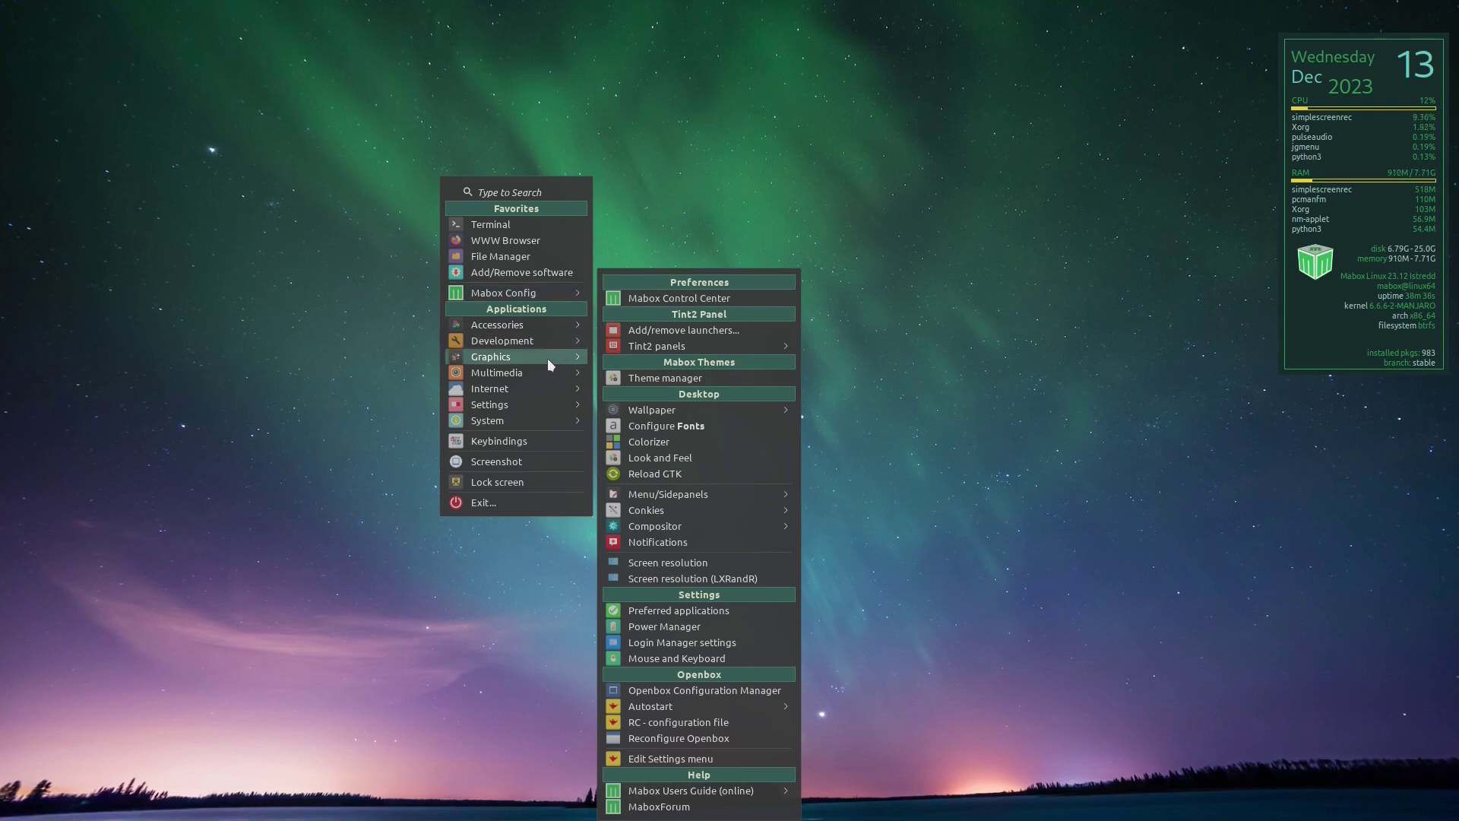
pyautogui.click(392, 64)
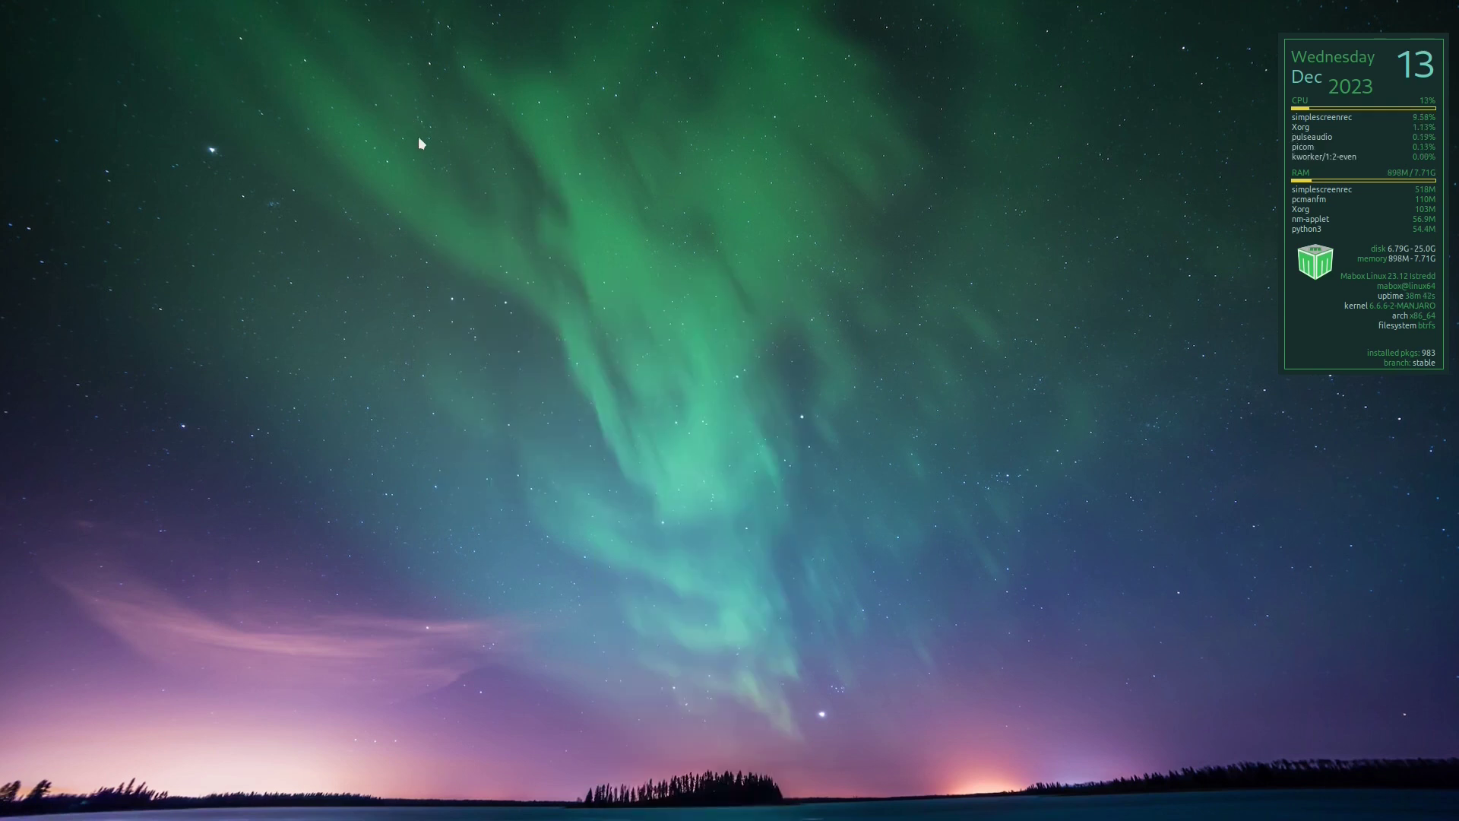
pyautogui.rightClick(486, 165)
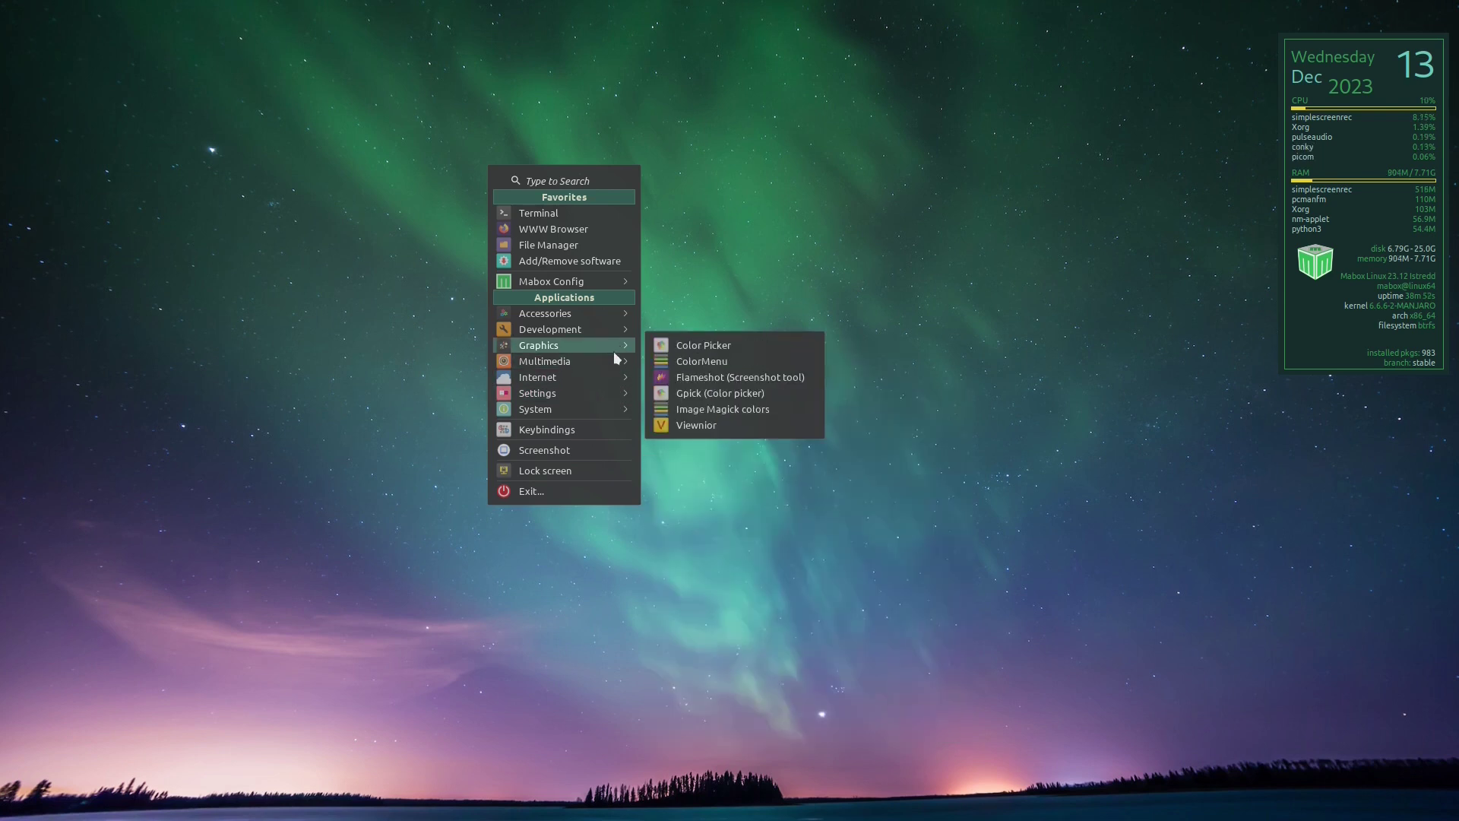
pyautogui.moveTo(614, 335)
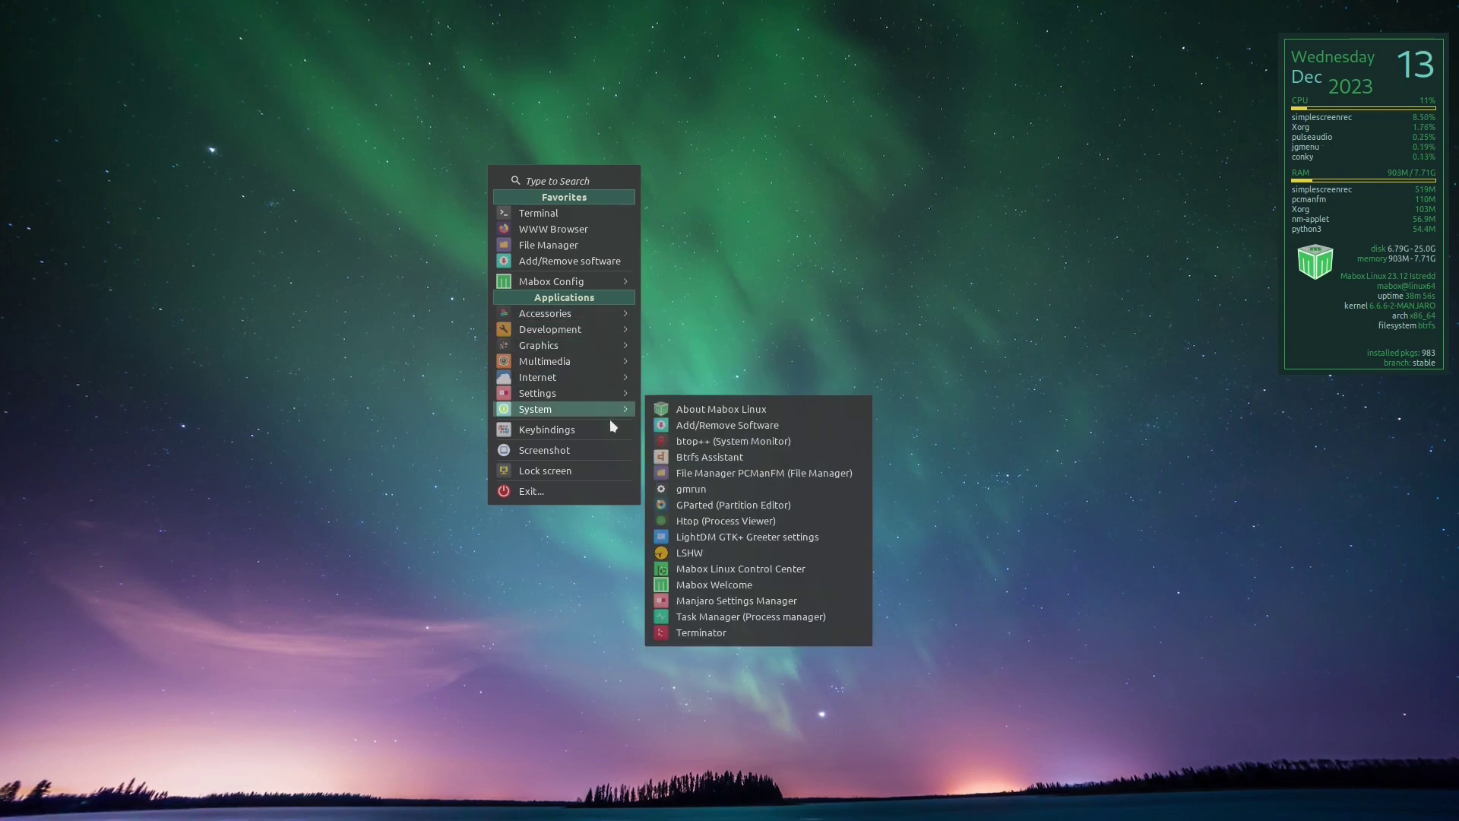
pyautogui.click(502, 228)
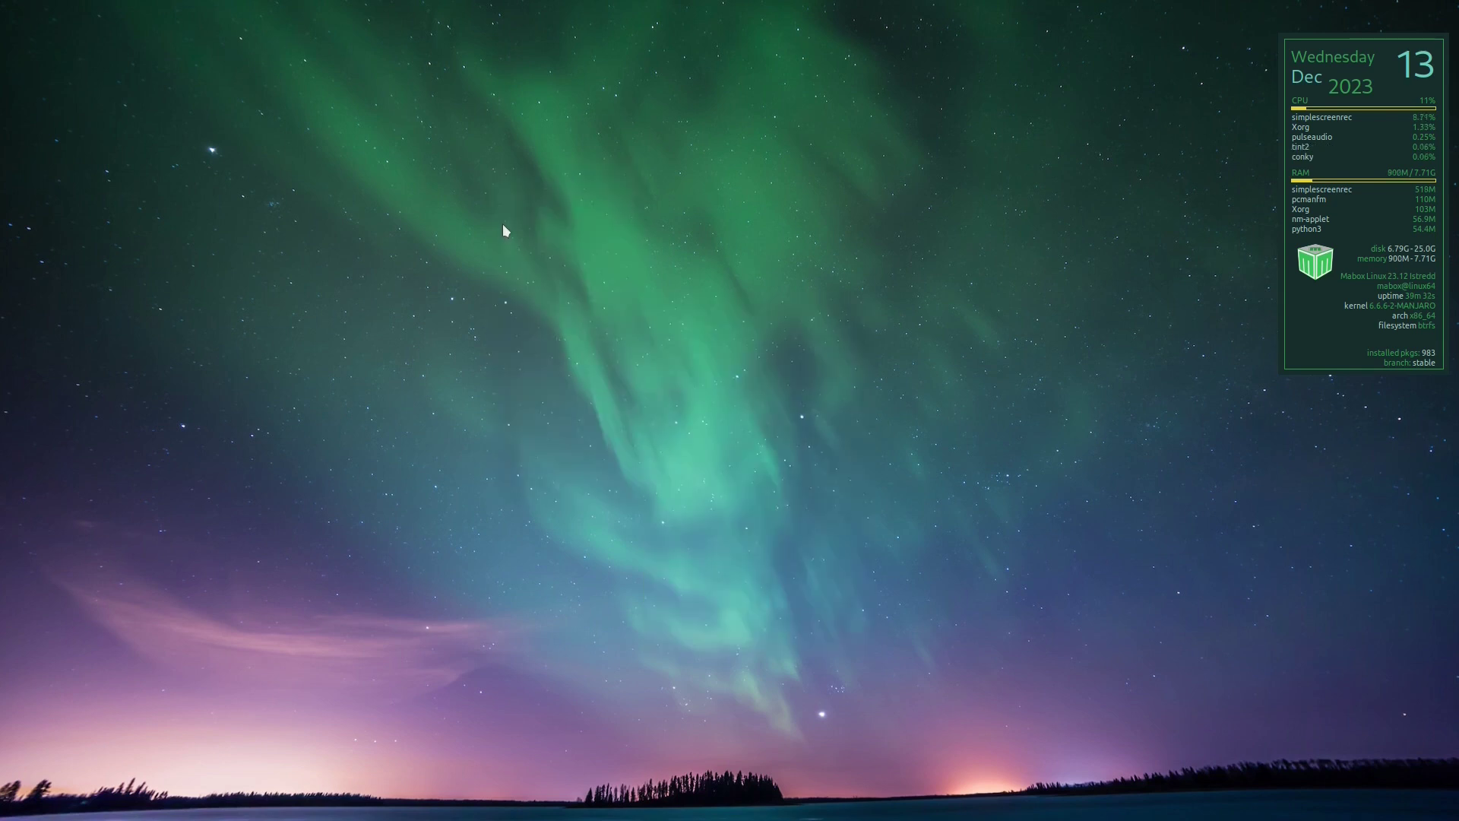
pyautogui.rightClick(503, 225)
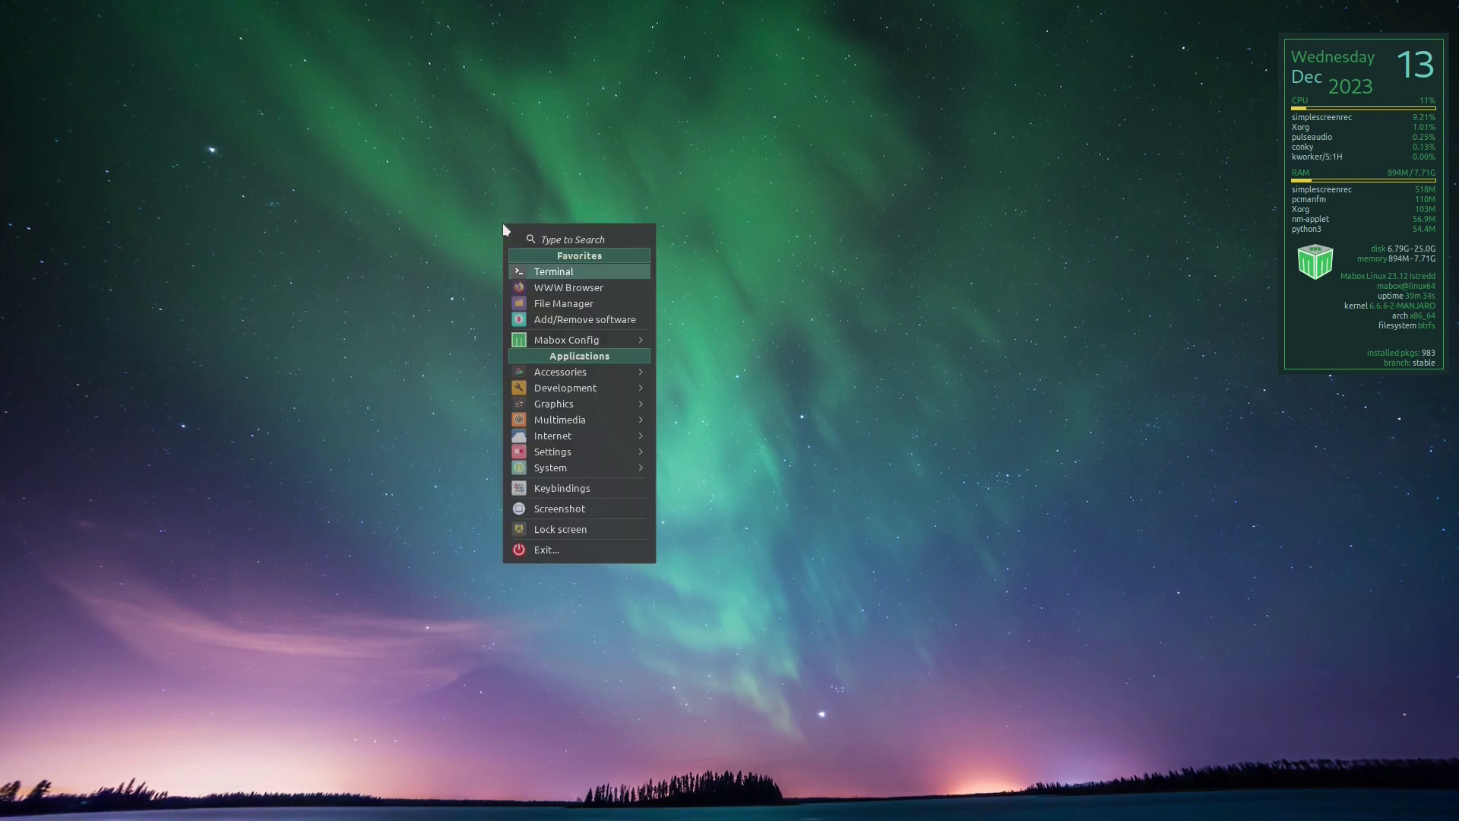
pyautogui.moveTo(563, 419)
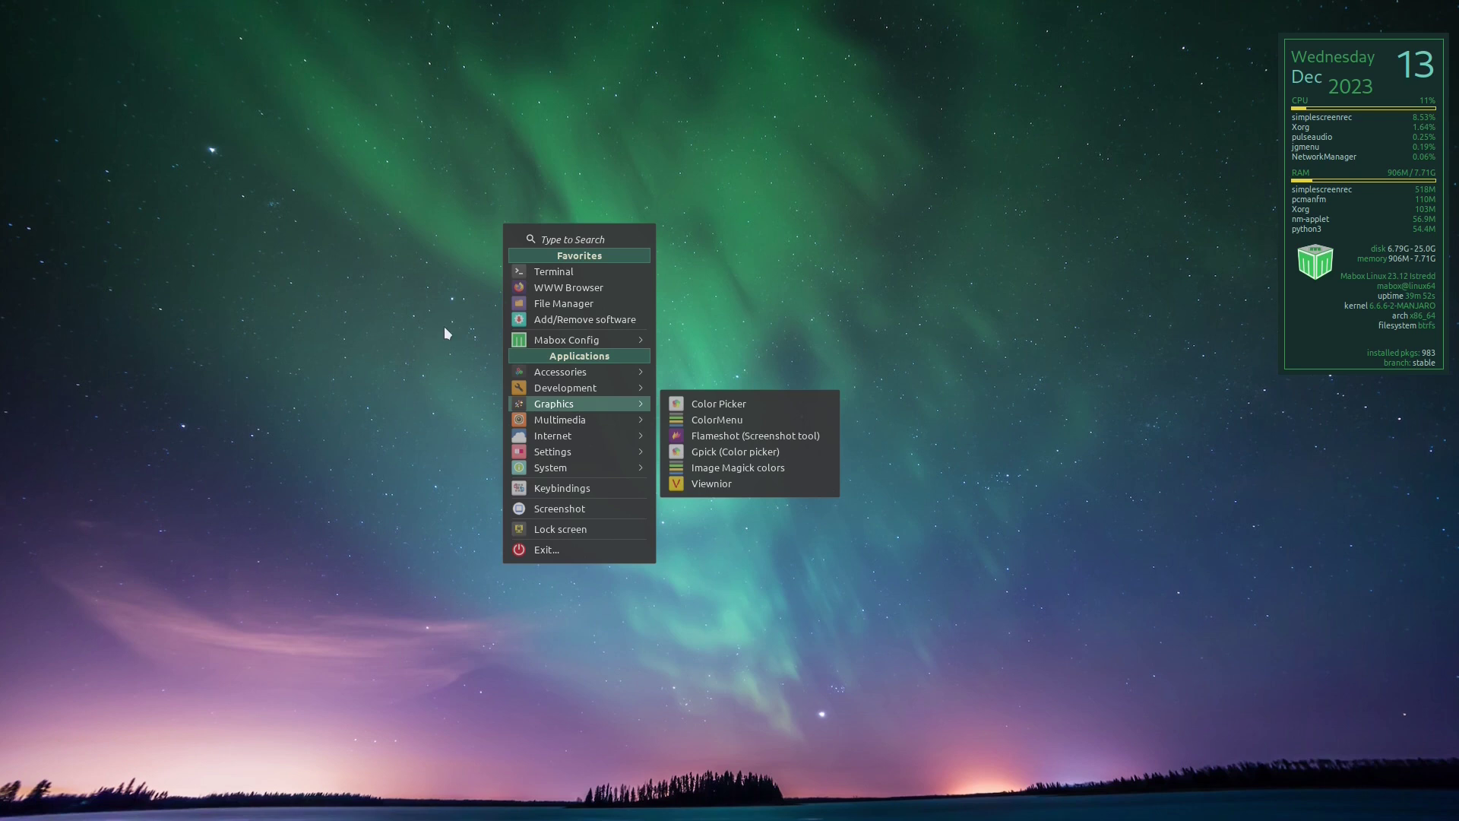
pyautogui.click(448, 206)
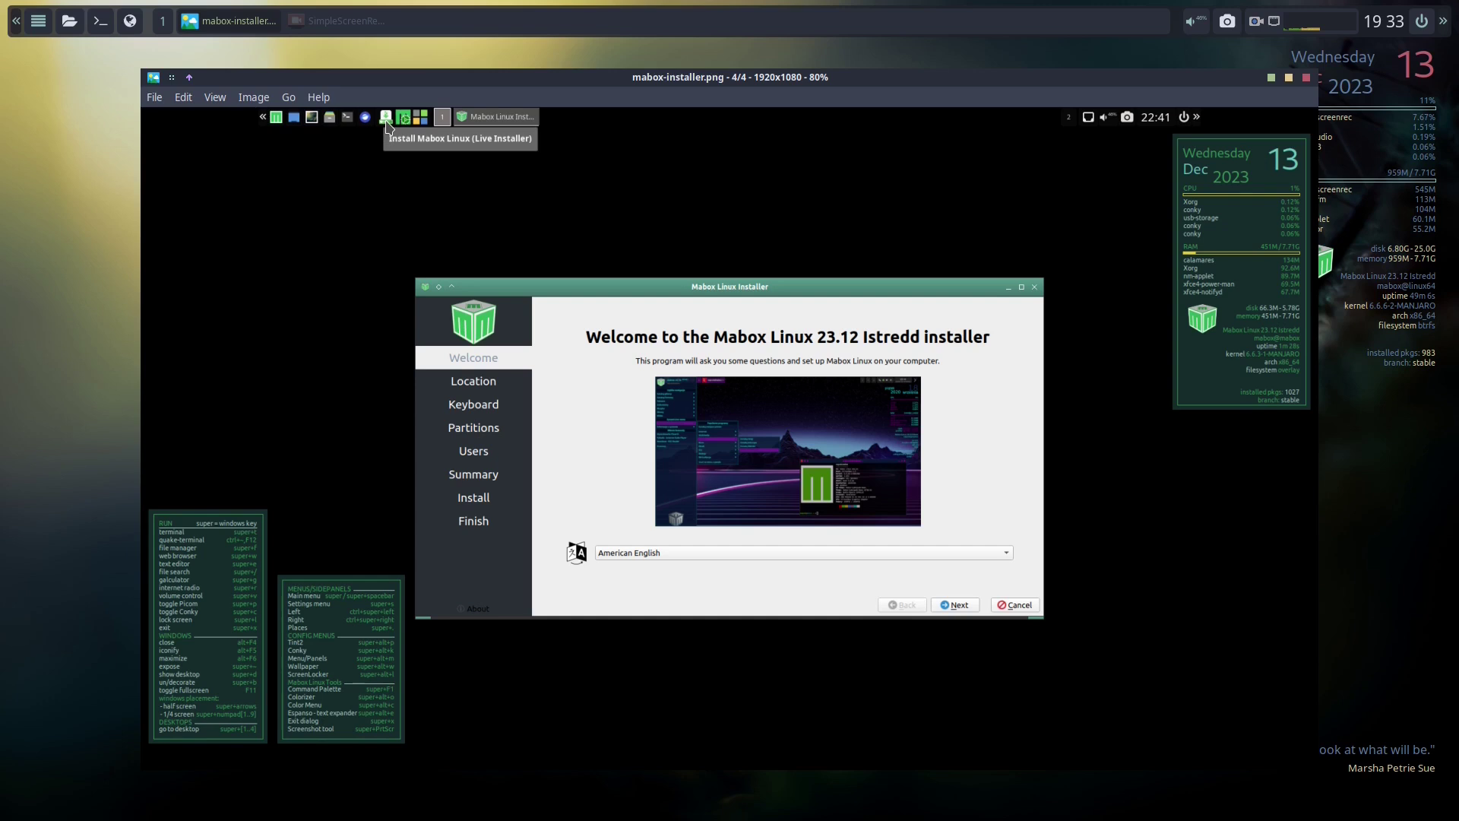
# Show the mabox-installer.png screenshot fullscreen in Viewnior
pyautogui.press('F11')
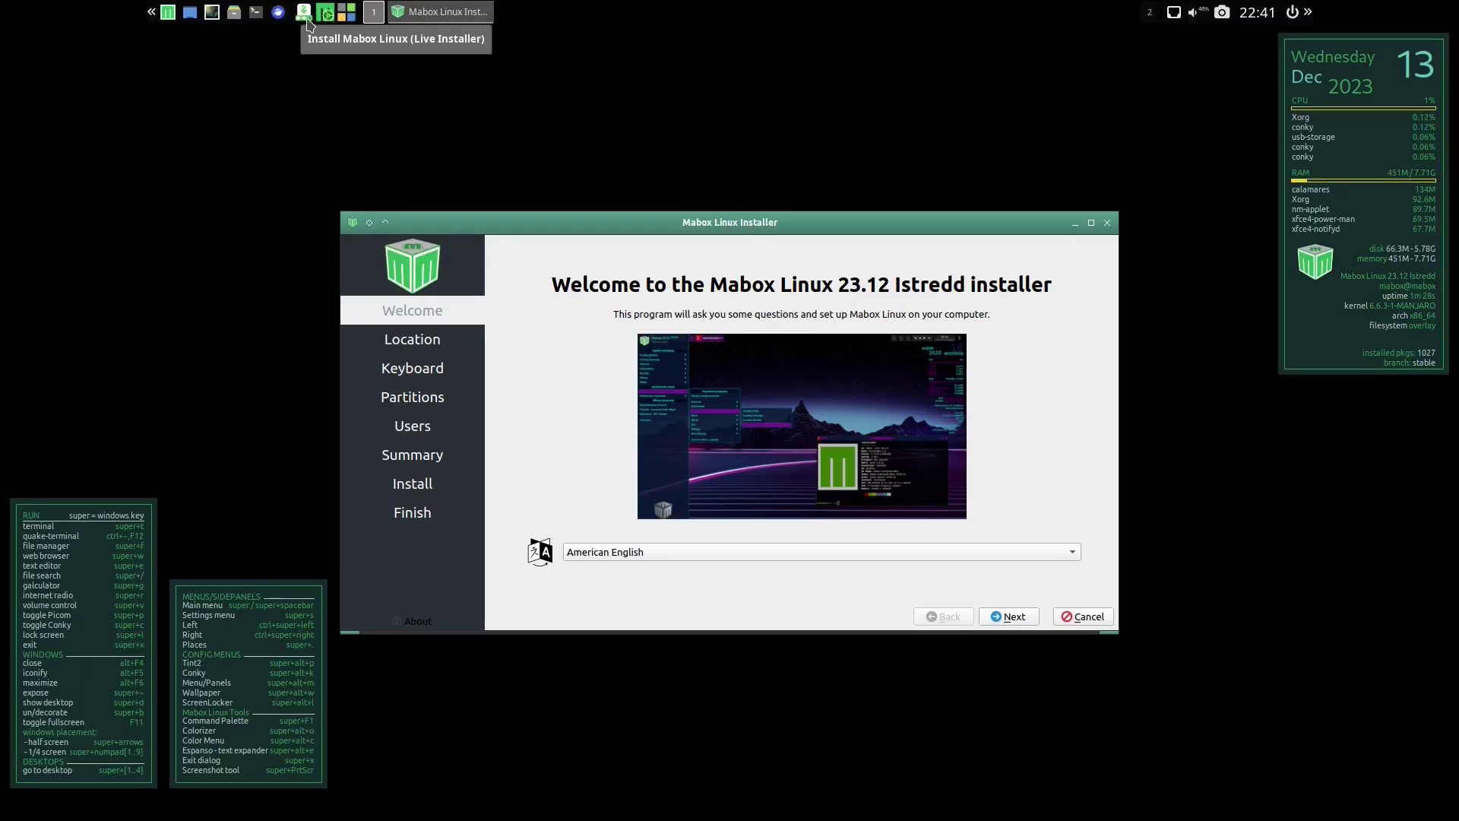